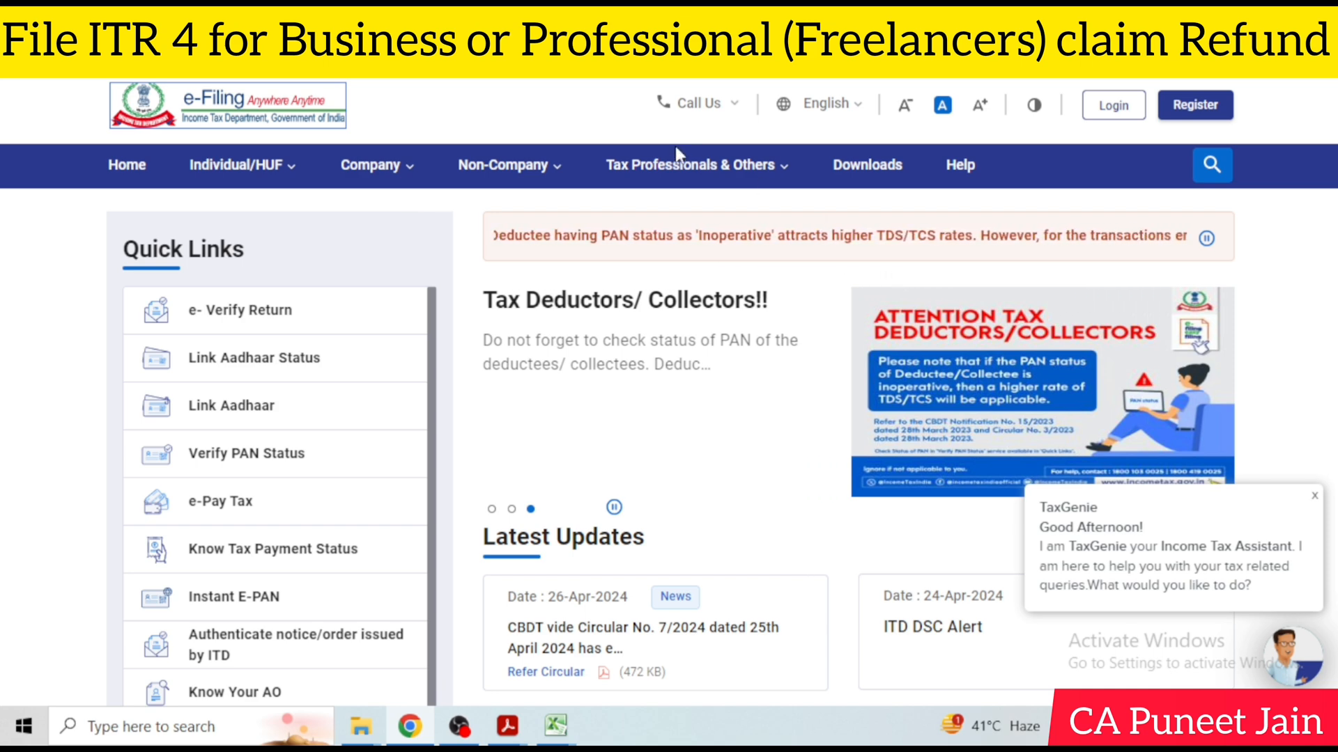
Open the income tax return downloads for assessment year 2024-25 and examine the ITR 4 eligibility description and offline utilities
{"action": "left_click", "coordinate": [876, 180]}
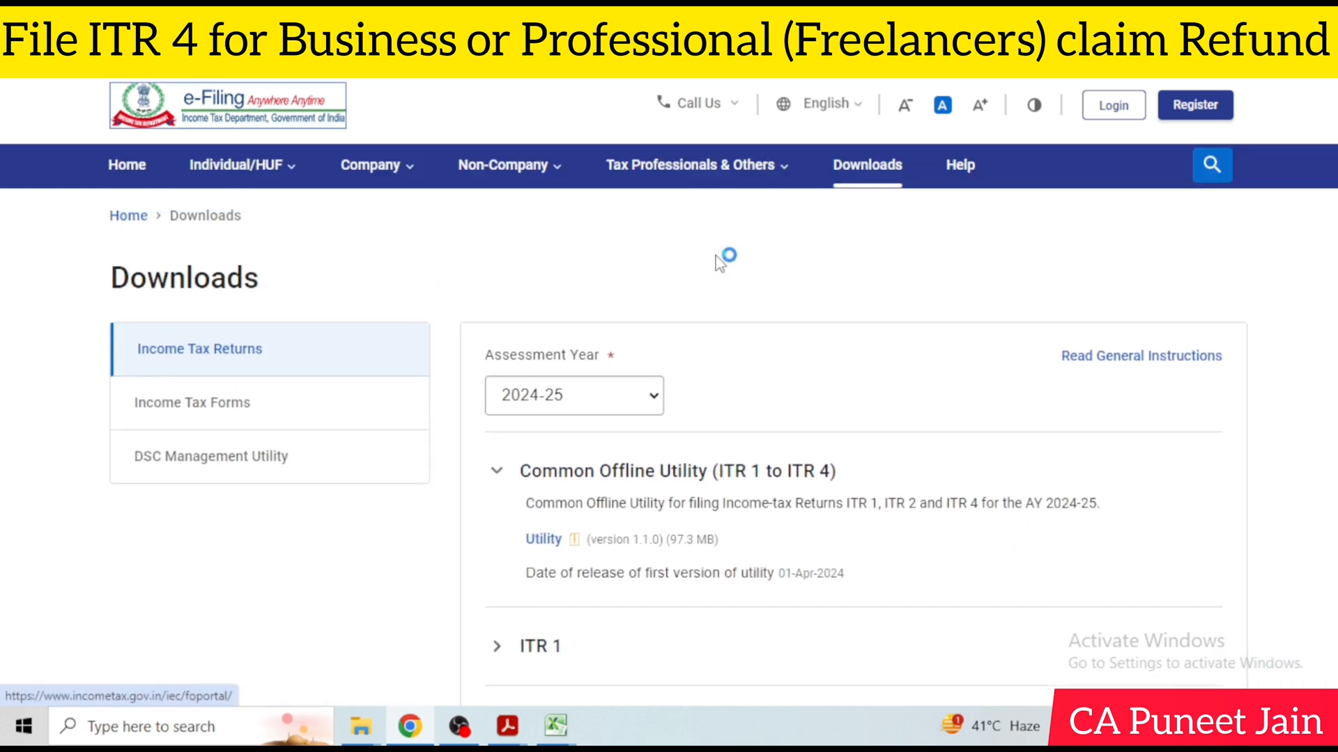
{"action": "scroll", "coordinate": [720, 262], "scroll_direction": "down", "scroll_amount": 3}
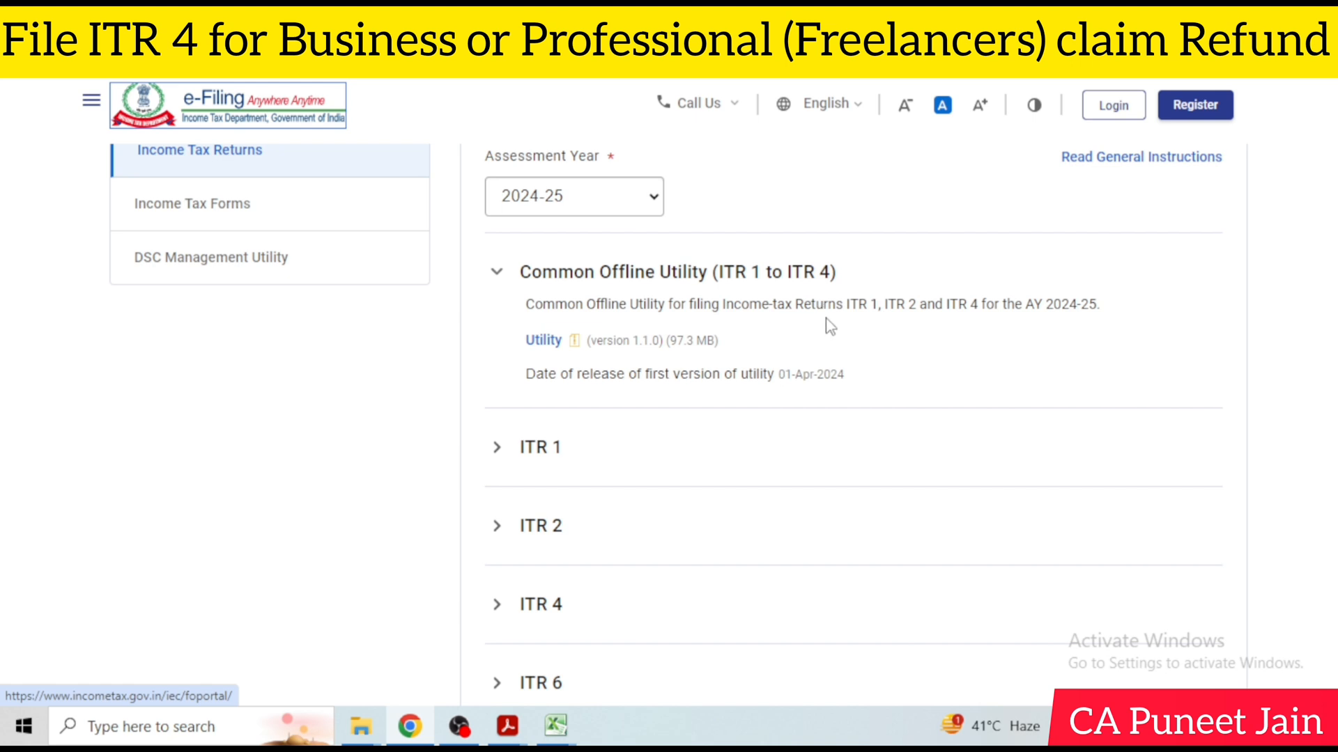
{"action": "scroll", "coordinate": [829, 326], "scroll_direction": "up", "scroll_amount": 3}
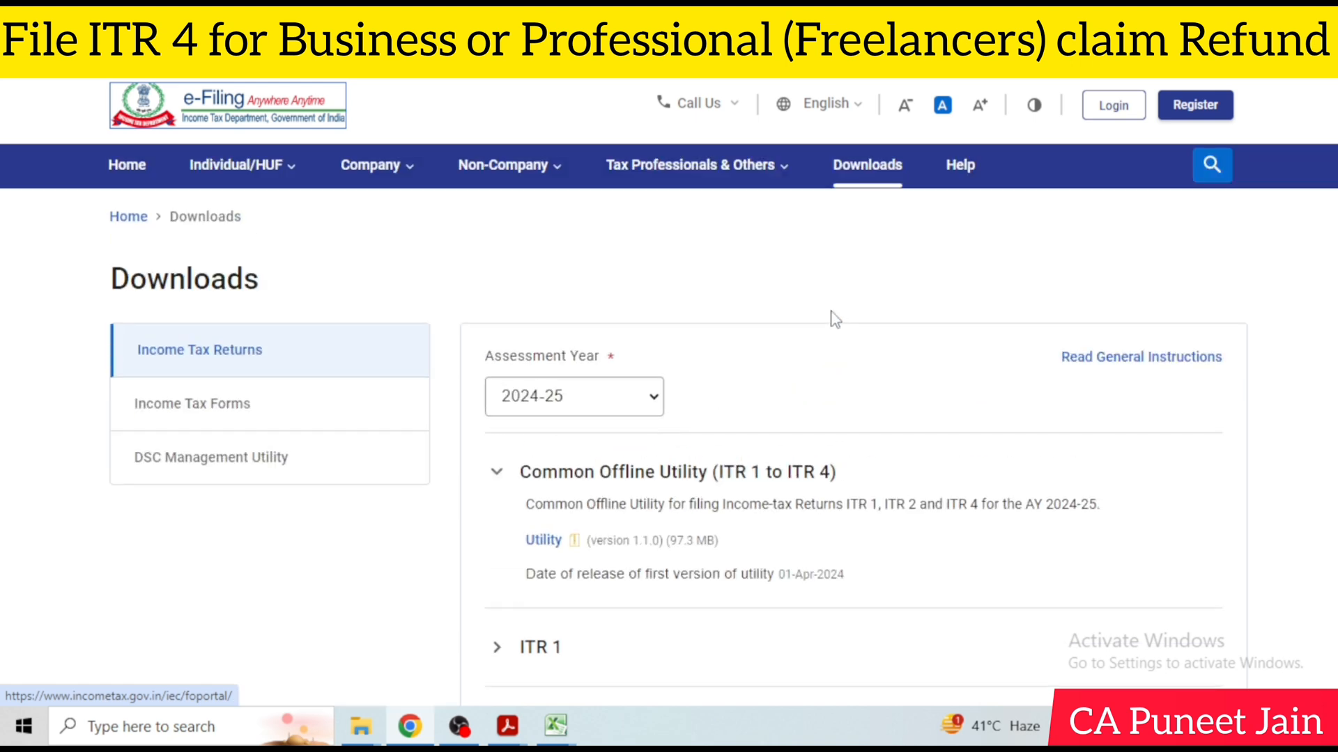
{"action": "scroll", "coordinate": [875, 269], "scroll_direction": "down", "scroll_amount": 3}
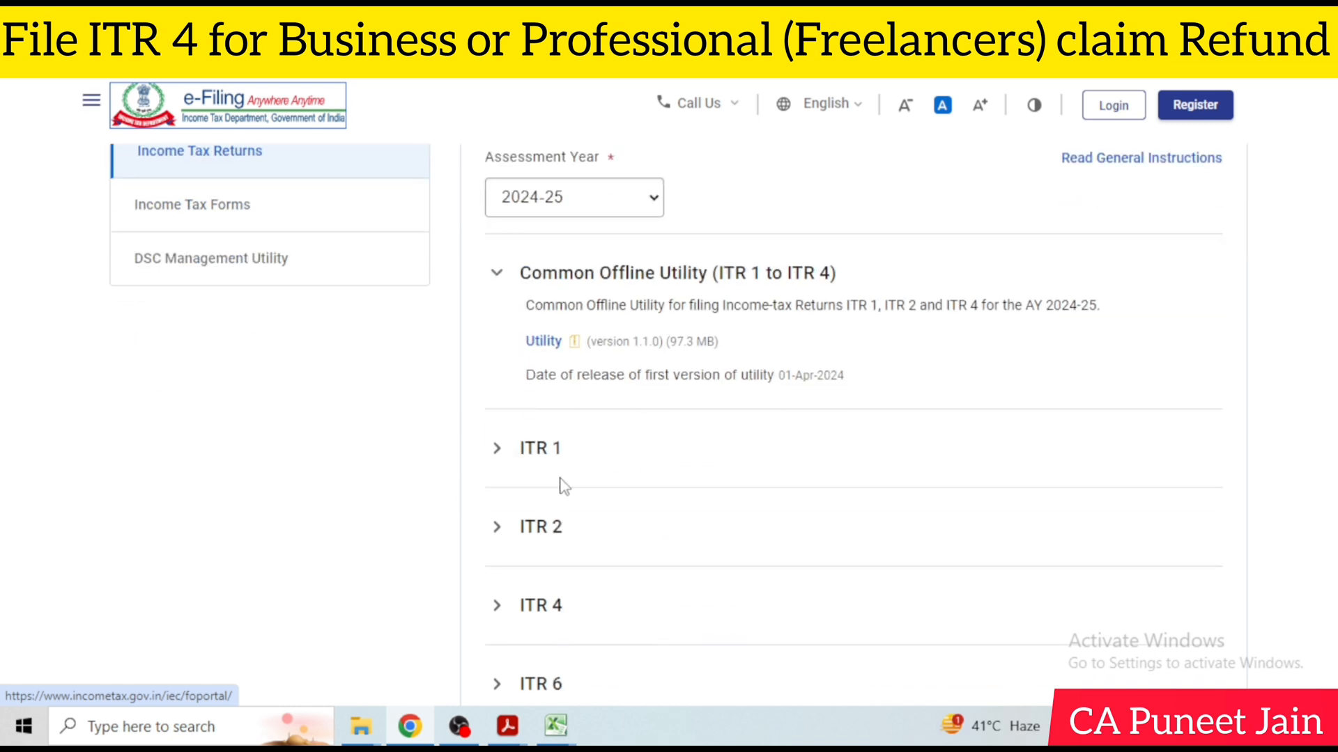
{"action": "scroll", "coordinate": [557, 530], "scroll_direction": "down", "scroll_amount": 2}
{"action": "left_click", "coordinate": [516, 503]}
{"action": "scroll", "coordinate": [882, 388], "scroll_direction": "down", "scroll_amount": 3}
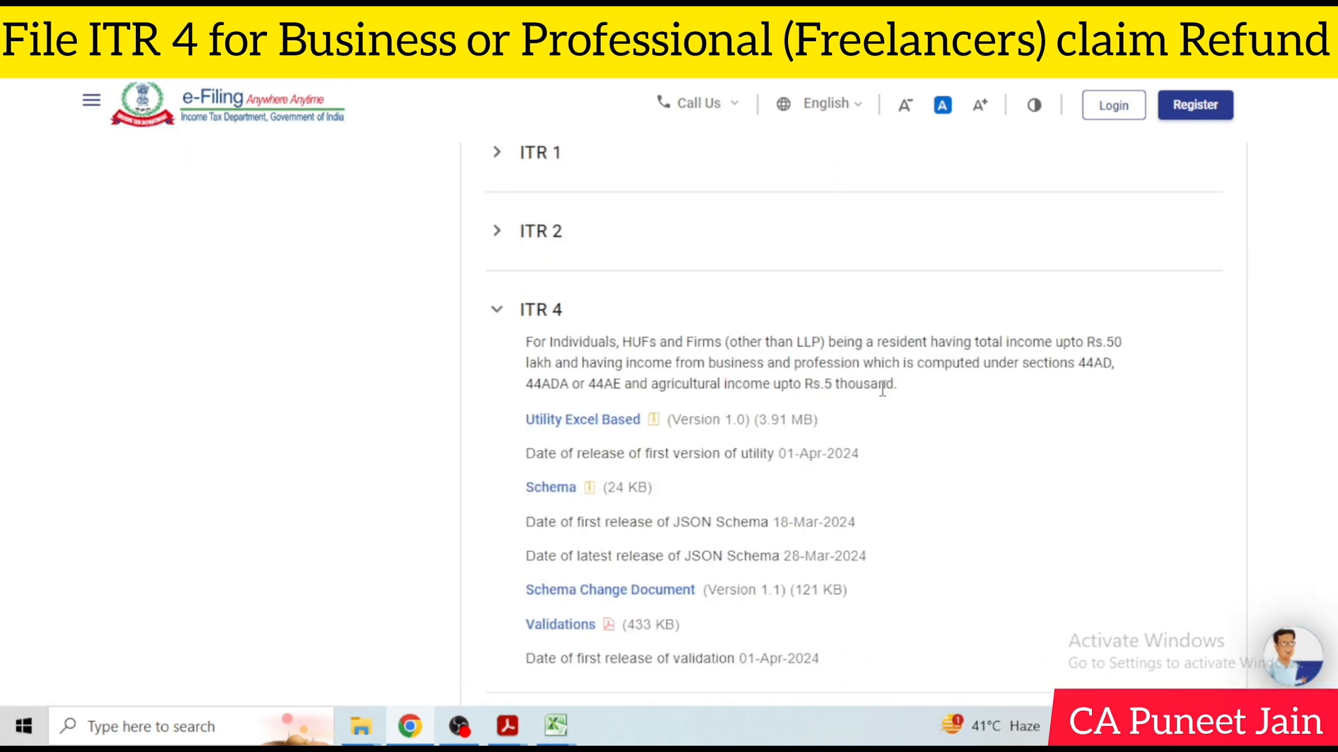
{"action": "scroll", "coordinate": [935, 427], "scroll_direction": "down", "scroll_amount": 2}
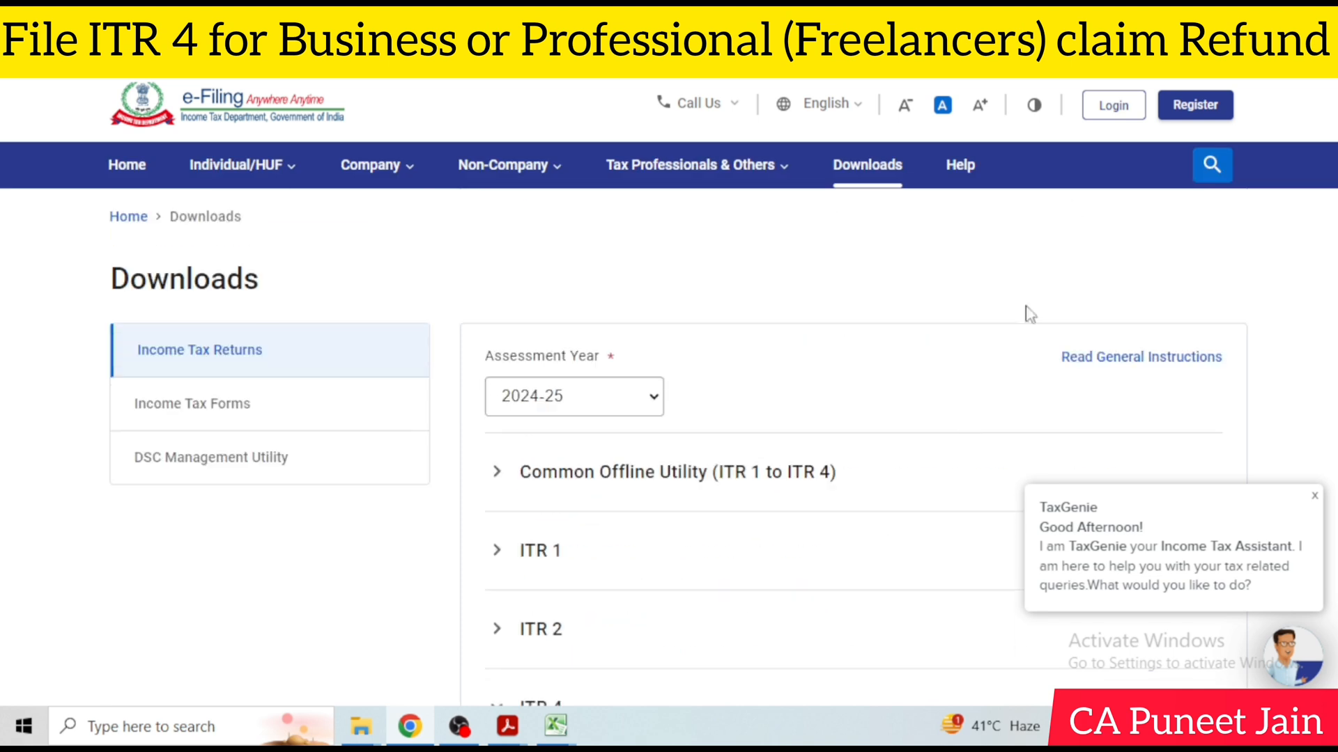
Open the e-Filing login page and activate the user ID field
{"action": "left_click", "coordinate": [1113, 106]}
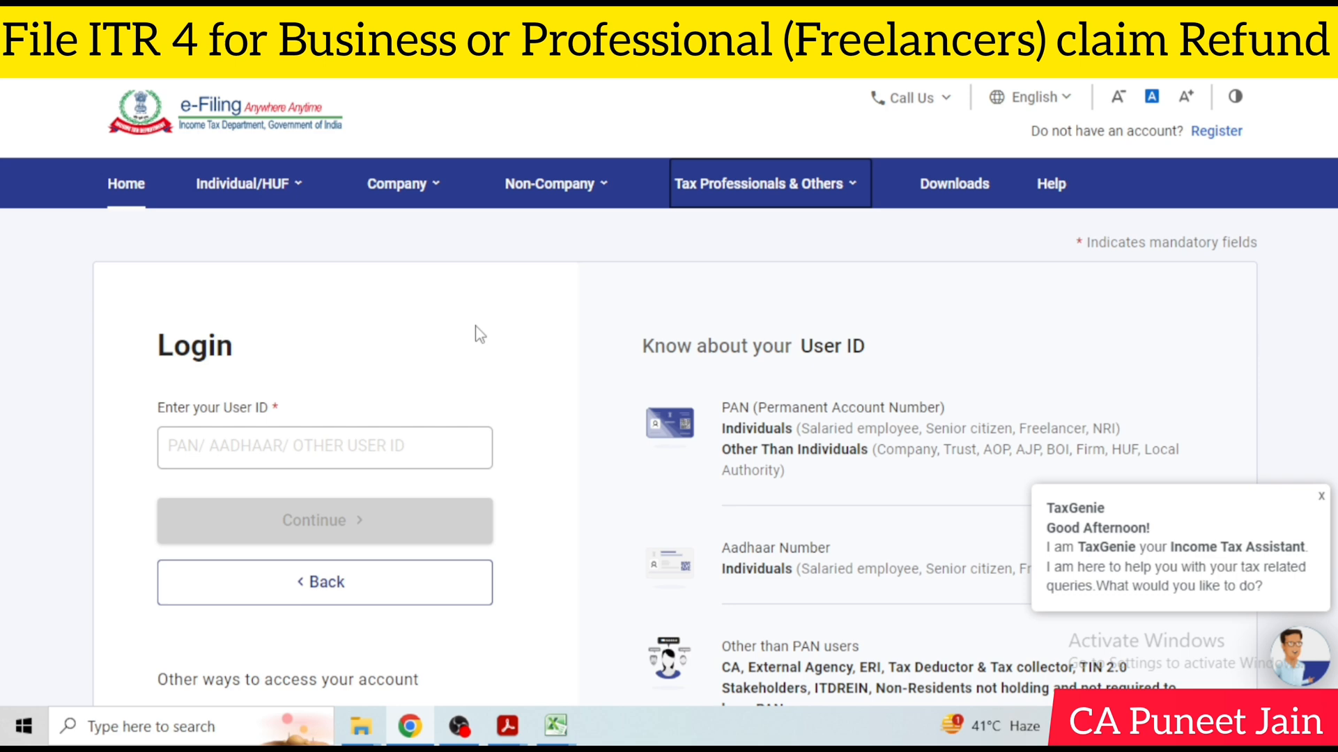
{"action": "left_click", "coordinate": [358, 458]}
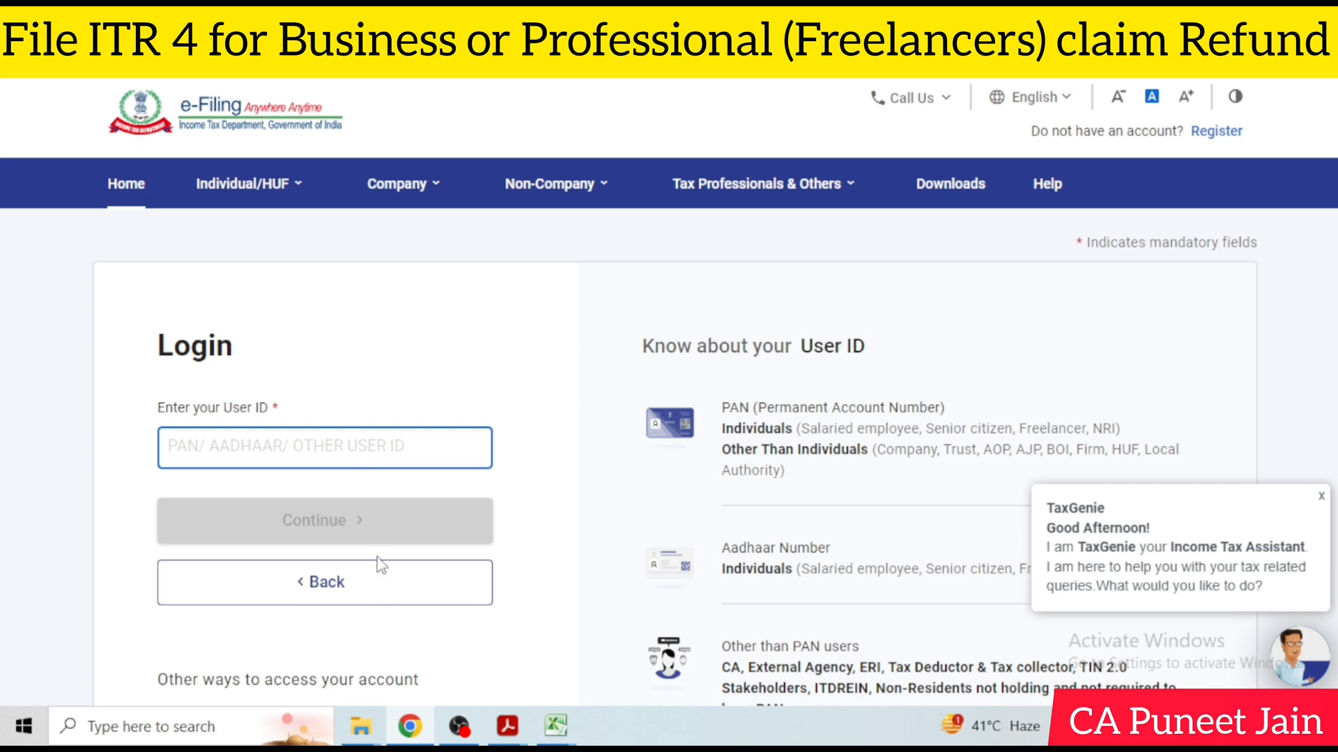
{"action": "left_click", "coordinate": [459, 727]}
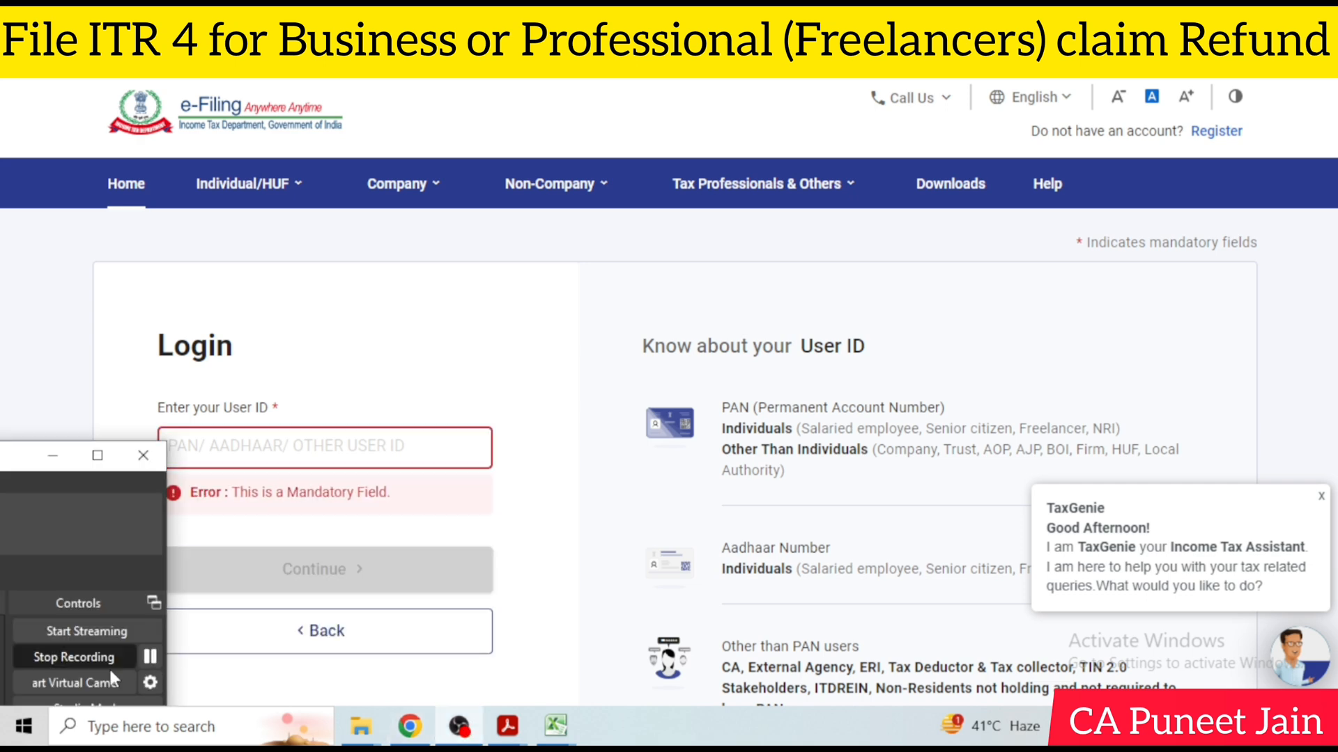
{"action": "left_click", "coordinate": [148, 657]}
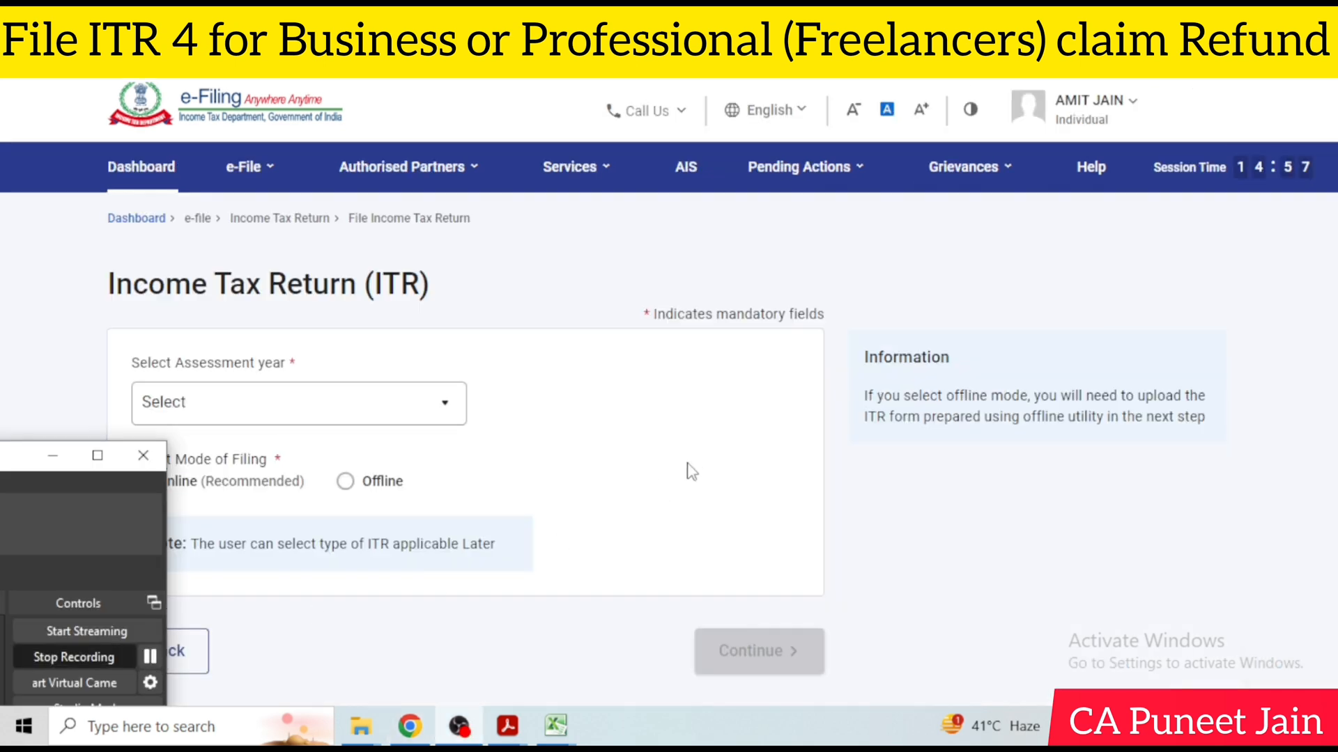
{"action": "left_click", "coordinate": [694, 470]}
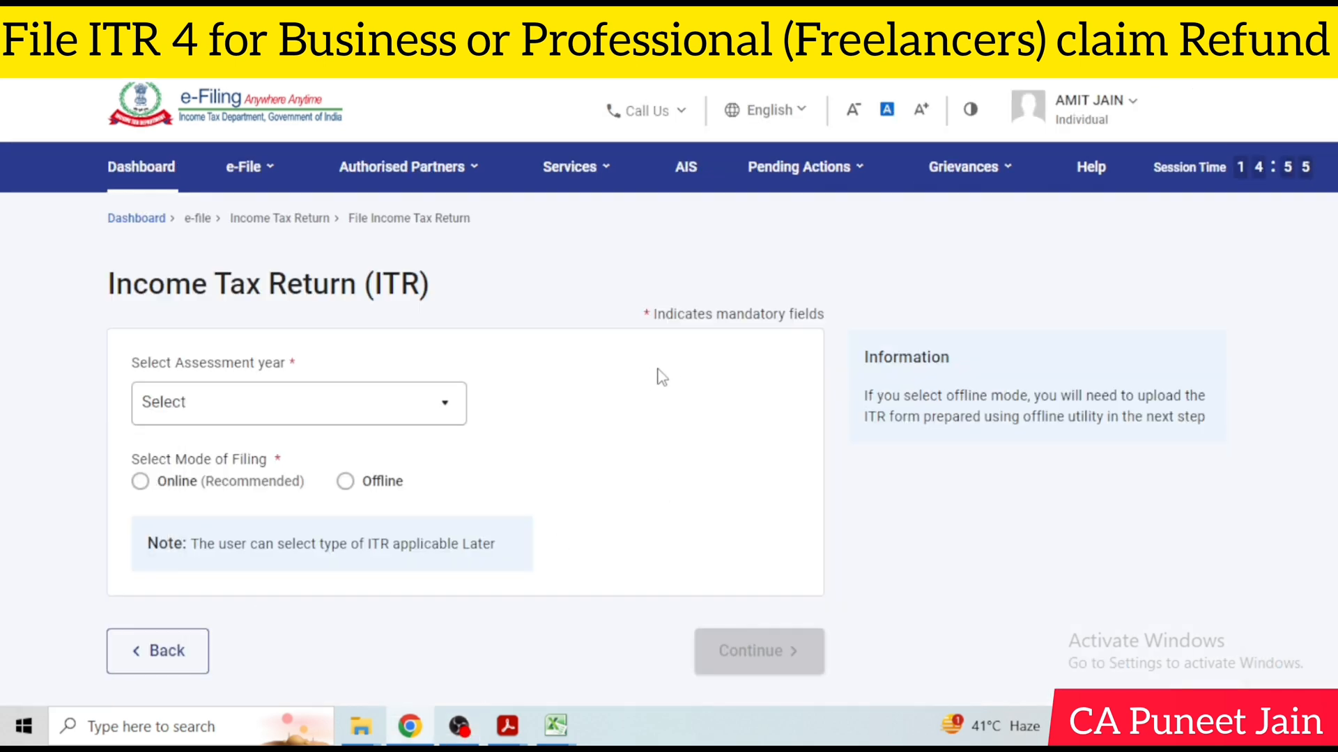
Open the File Income Tax Return page from the e-filing services
{"action": "left_click", "coordinate": [245, 166]}
{"action": "mouse_move", "coordinate": [335, 218]}
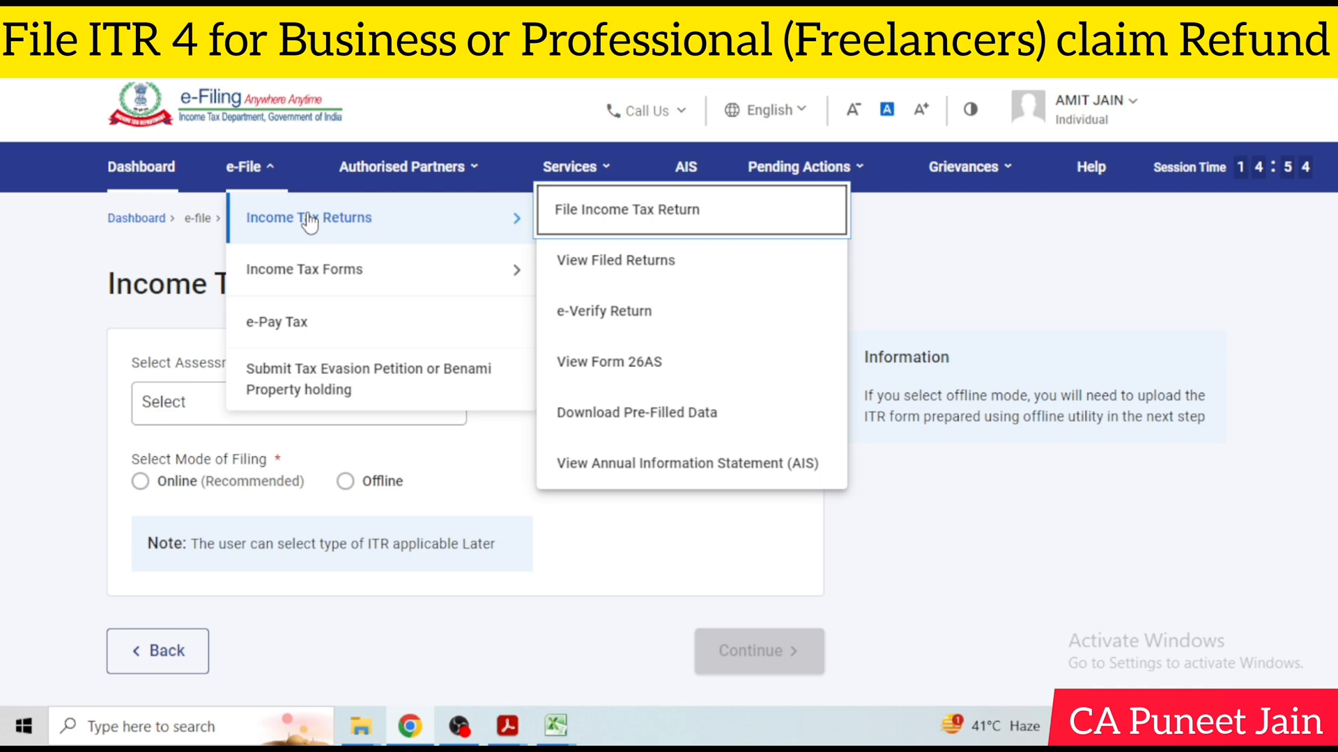
{"action": "left_click", "coordinate": [597, 218]}
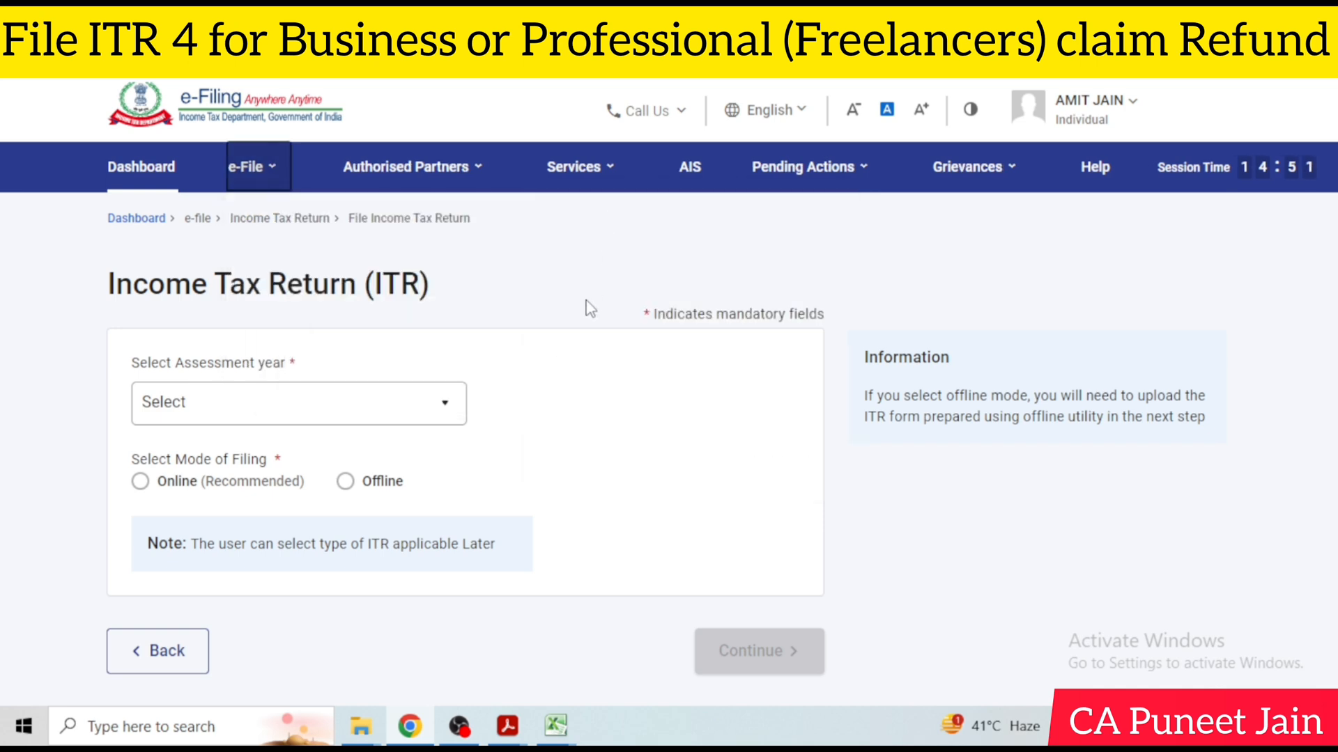
{"action": "scroll", "coordinate": [589, 307], "scroll_direction": "down", "scroll_amount": 3}
{"action": "scroll", "coordinate": [382, 368], "scroll_direction": "up", "scroll_amount": 3}
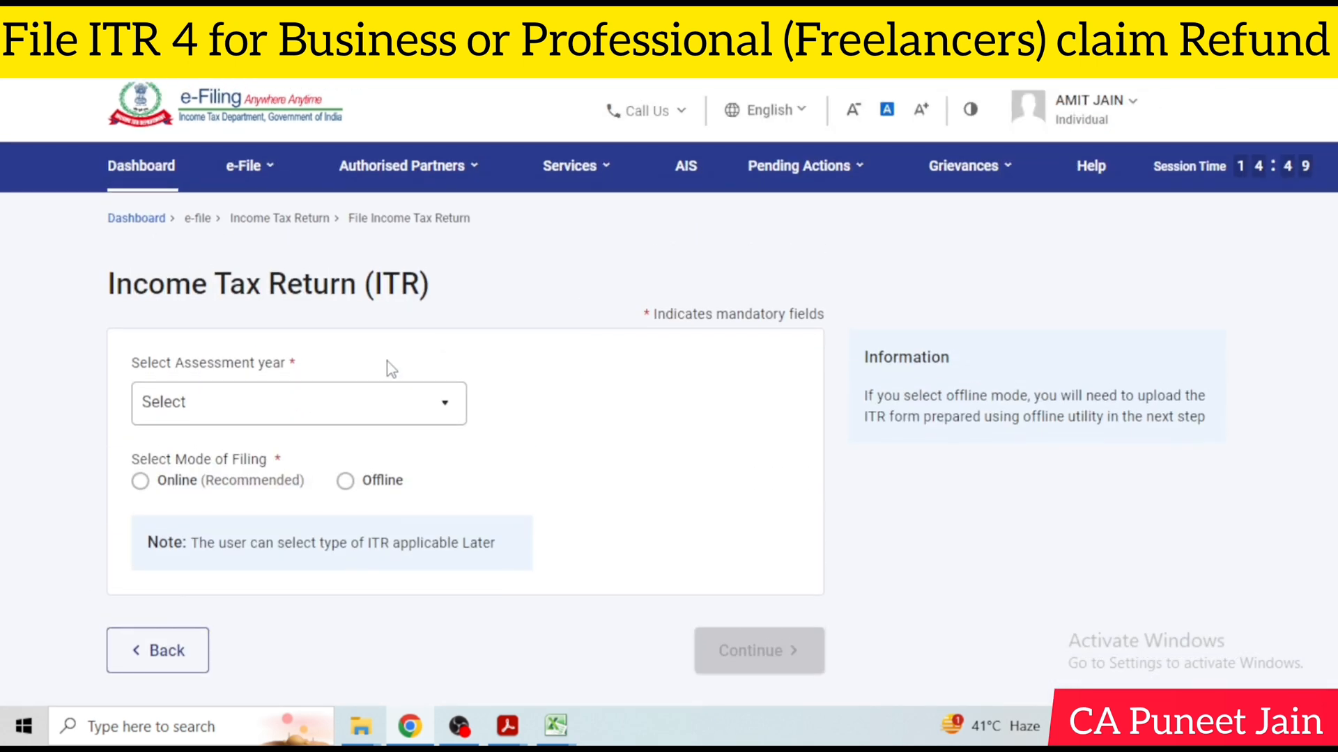
Set the assessment year to 2024-25 (Current A.Y.) with Online as the mode of filing, and continue
{"action": "left_click", "coordinate": [278, 418]}
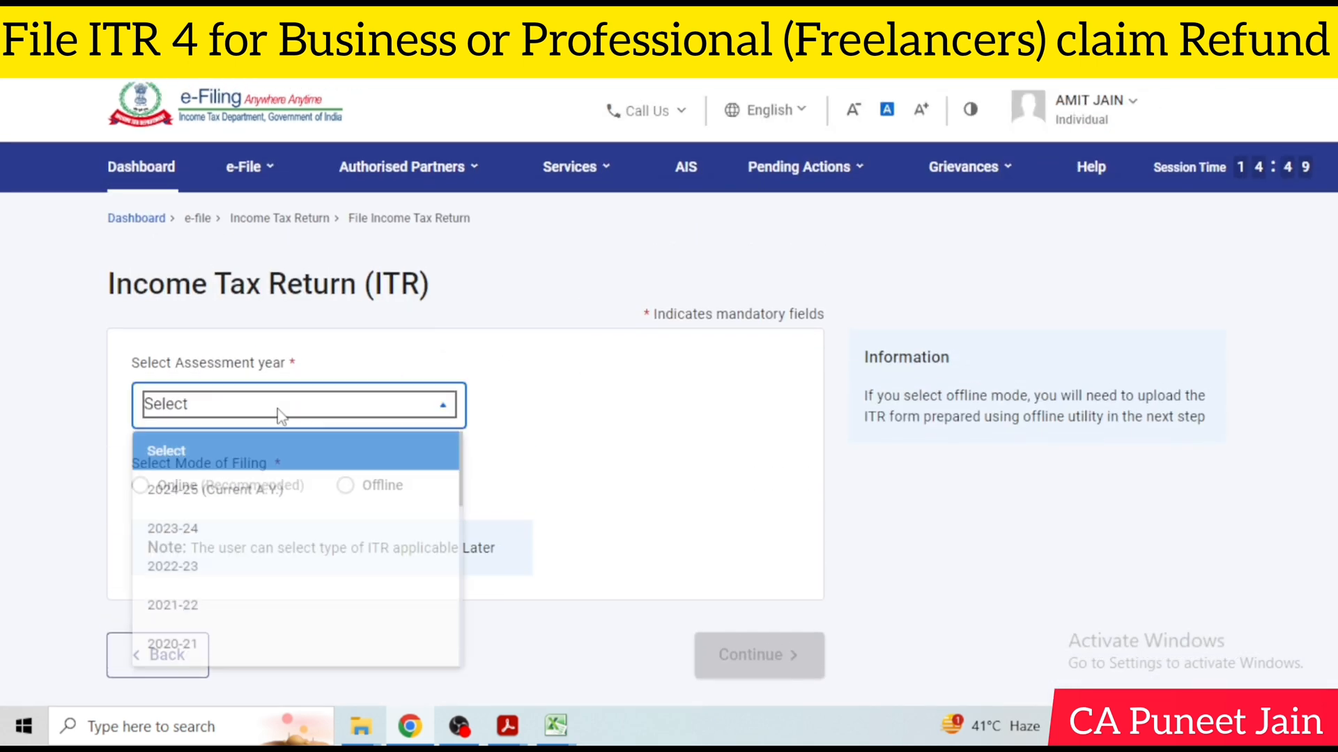
{"action": "left_click", "coordinate": [299, 492]}
{"action": "left_click", "coordinate": [217, 499]}
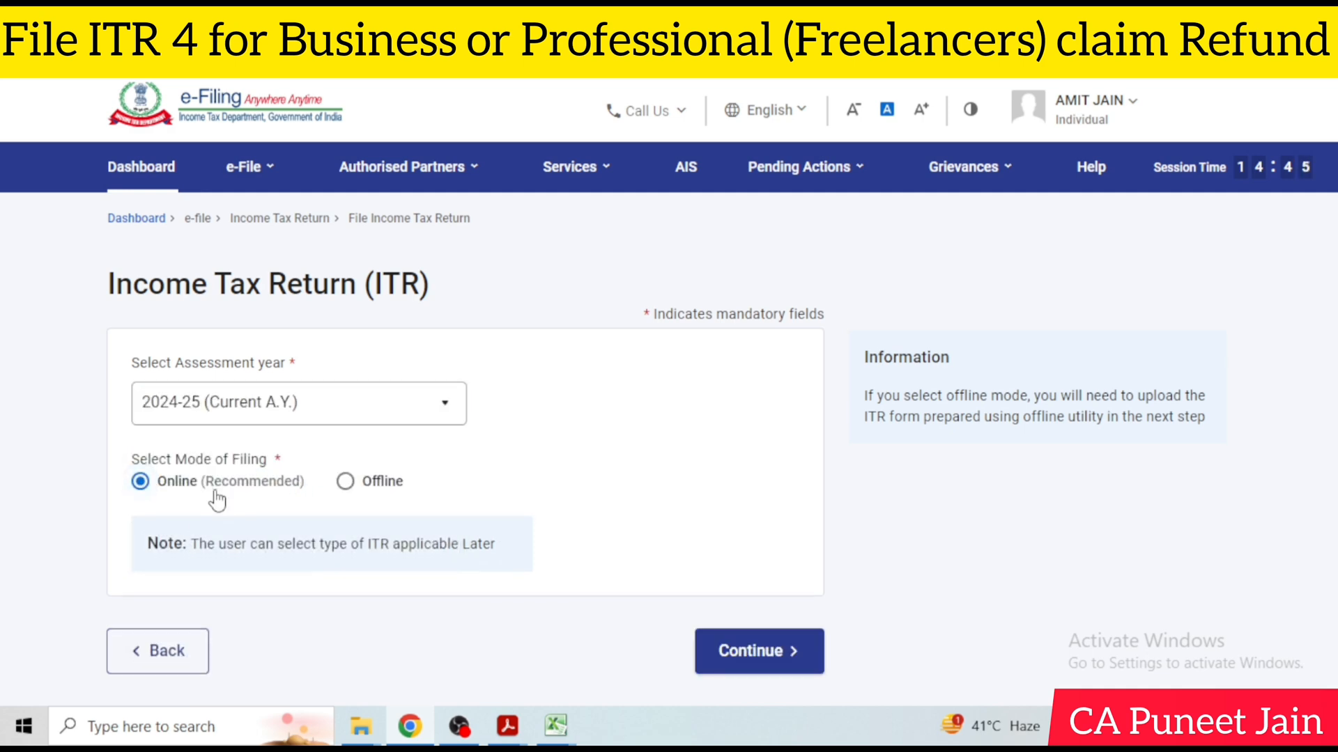
{"action": "scroll", "coordinate": [338, 538], "scroll_direction": "down", "scroll_amount": 2}
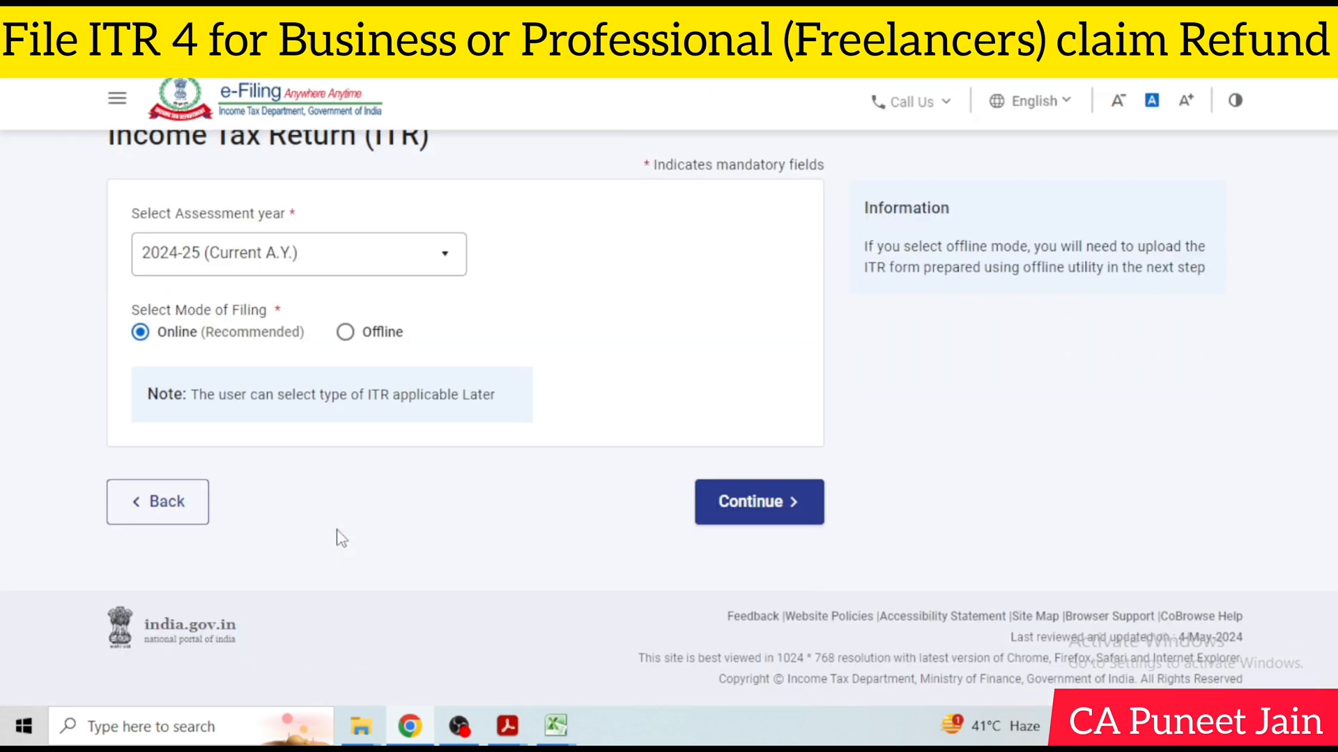
{"action": "left_click", "coordinate": [725, 508]}
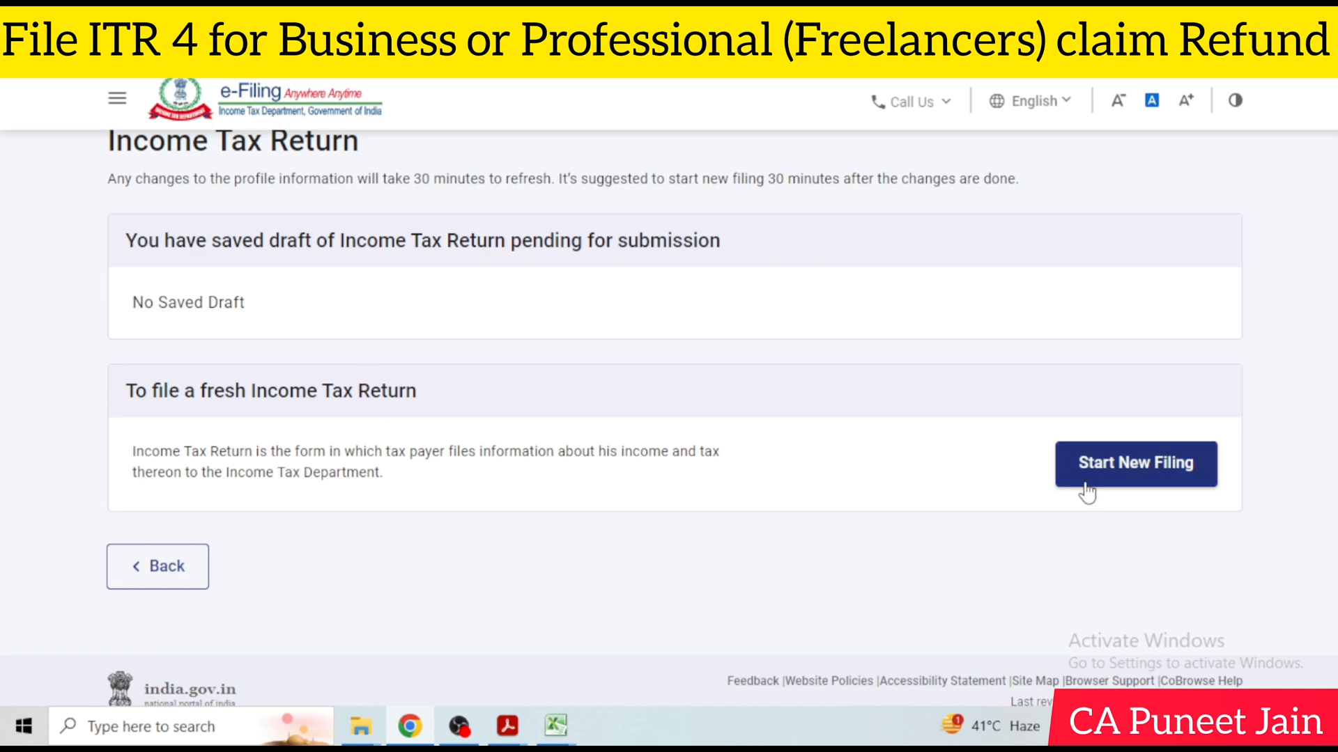
Start a new income tax return filing with Individual as the applicable status
{"action": "left_click", "coordinate": [1122, 478]}
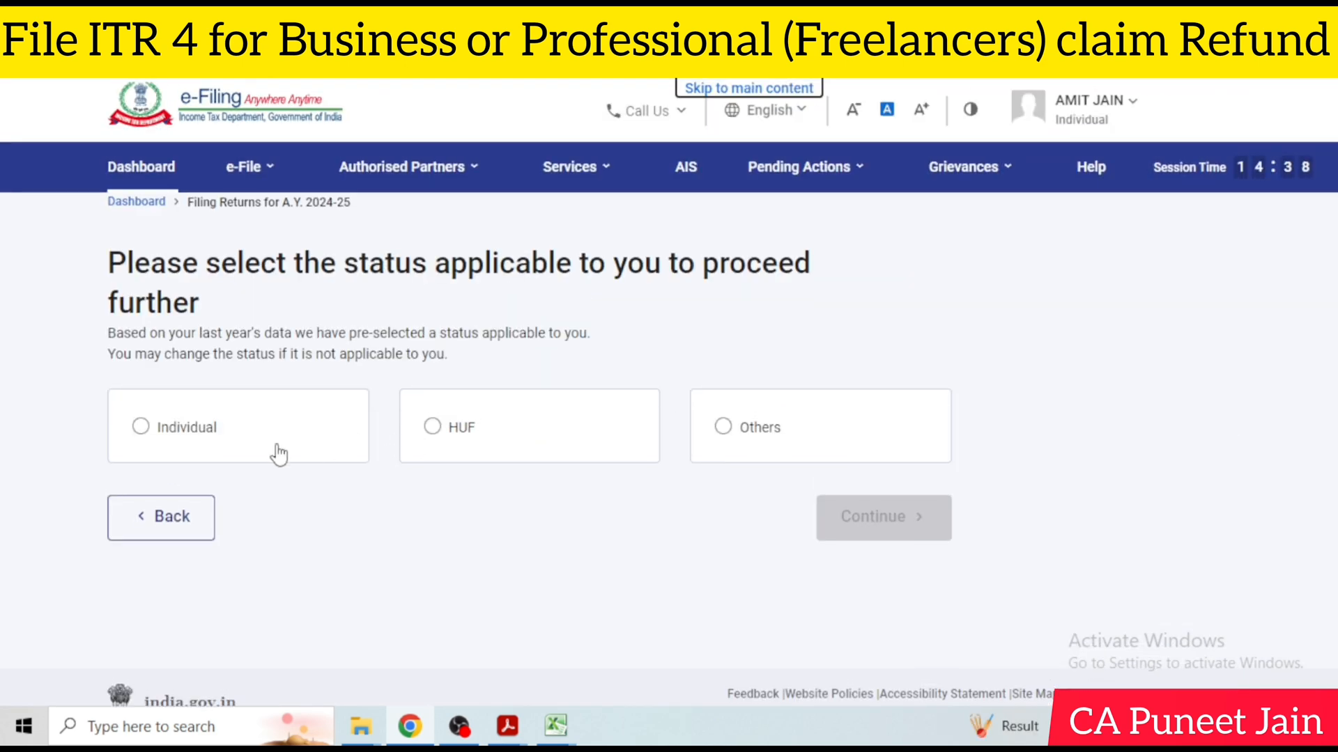
{"action": "left_click", "coordinate": [862, 535]}
Choose ITR-4 as the form to file and get started with the return
{"action": "left_click", "coordinate": [689, 472]}
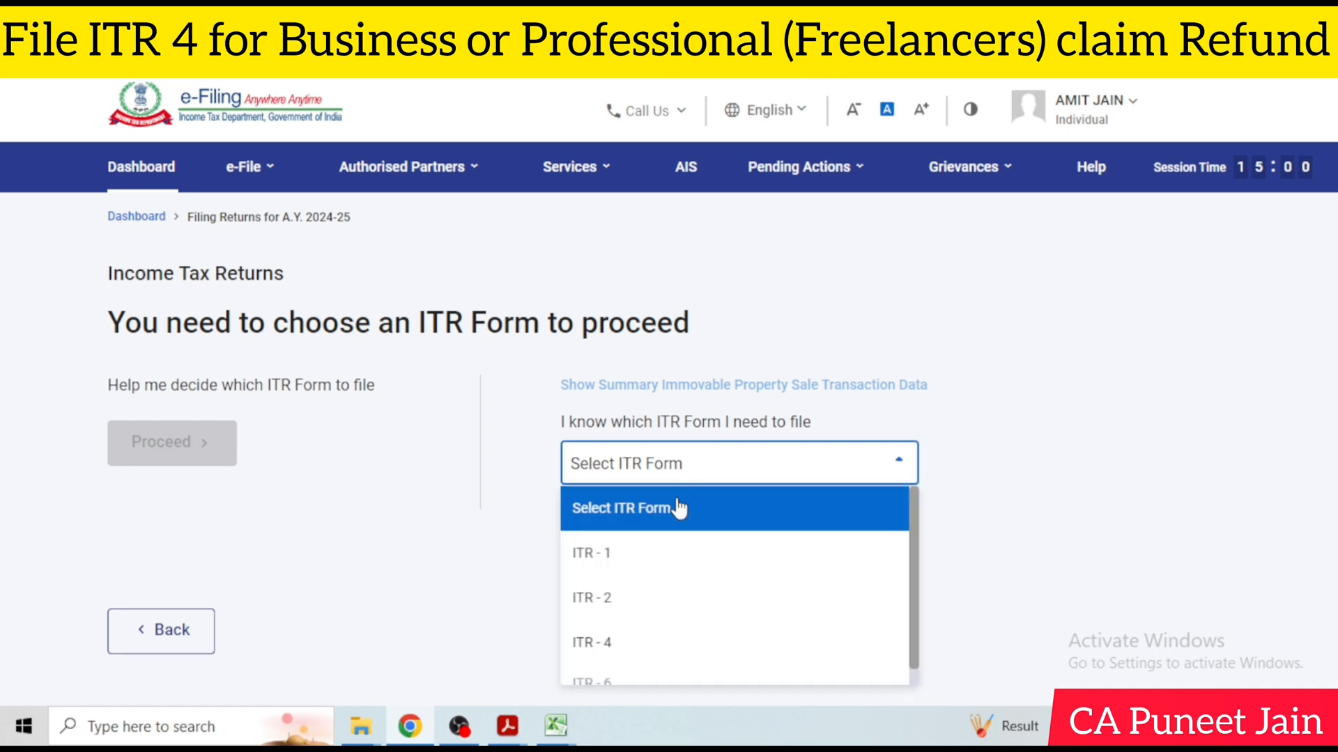
{"action": "left_click", "coordinate": [623, 645]}
{"action": "scroll", "coordinate": [641, 604], "scroll_direction": "down", "scroll_amount": 2}
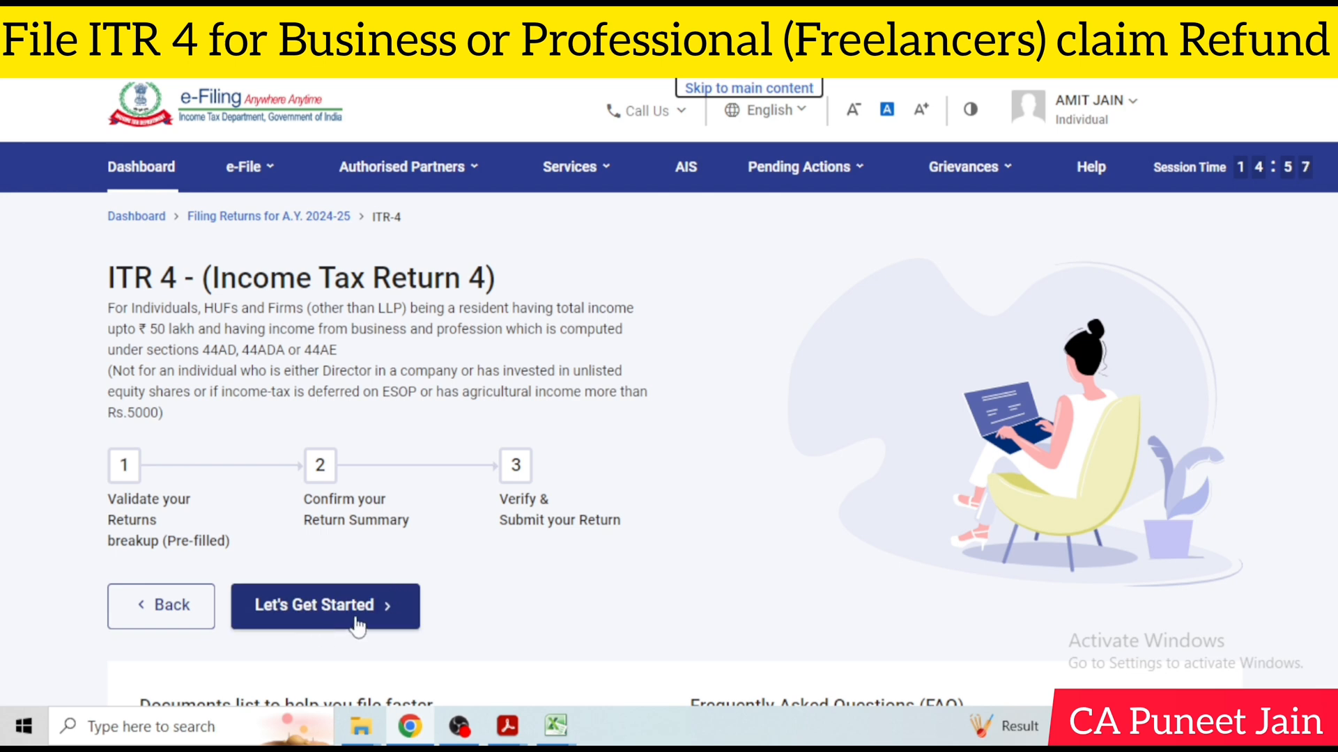
{"action": "left_click", "coordinate": [355, 616]}
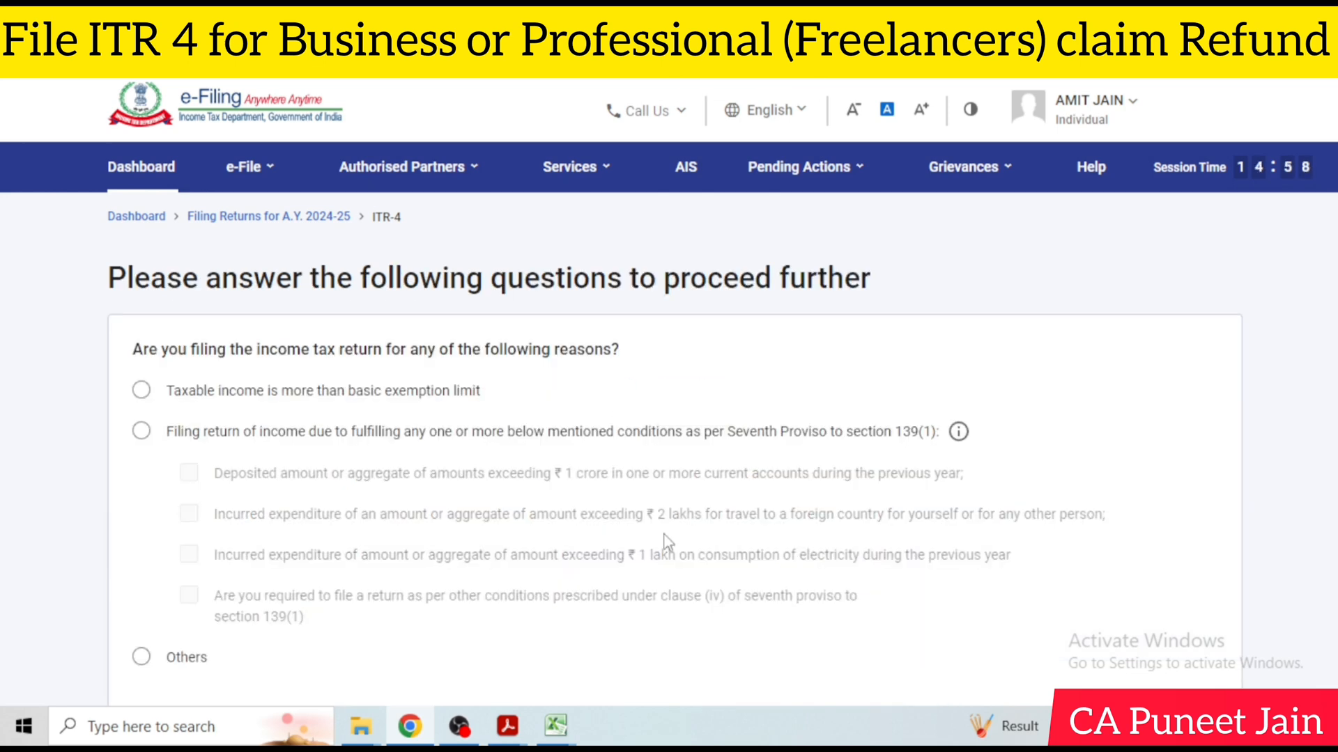
Open the Annual Information Statement (AIS) on the Compliance Portal
{"action": "left_click", "coordinate": [687, 180]}
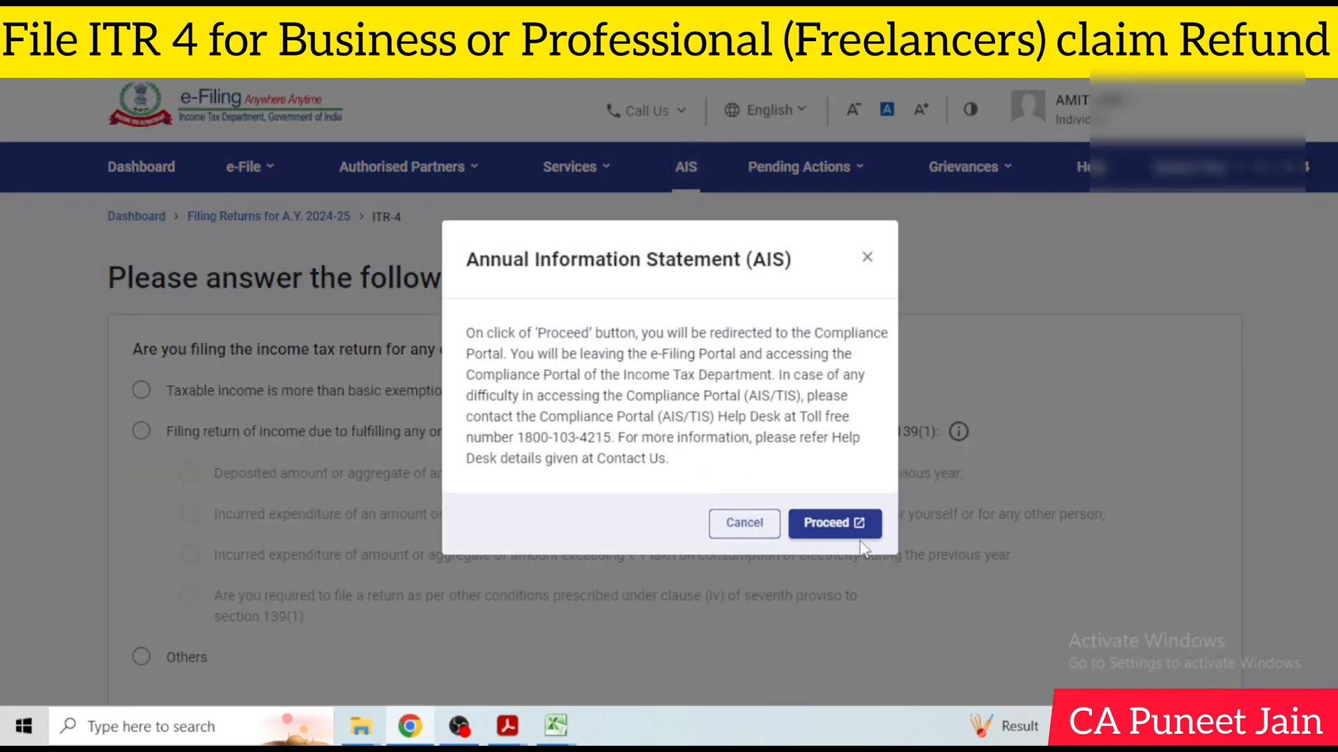
{"action": "left_click", "coordinate": [811, 522]}
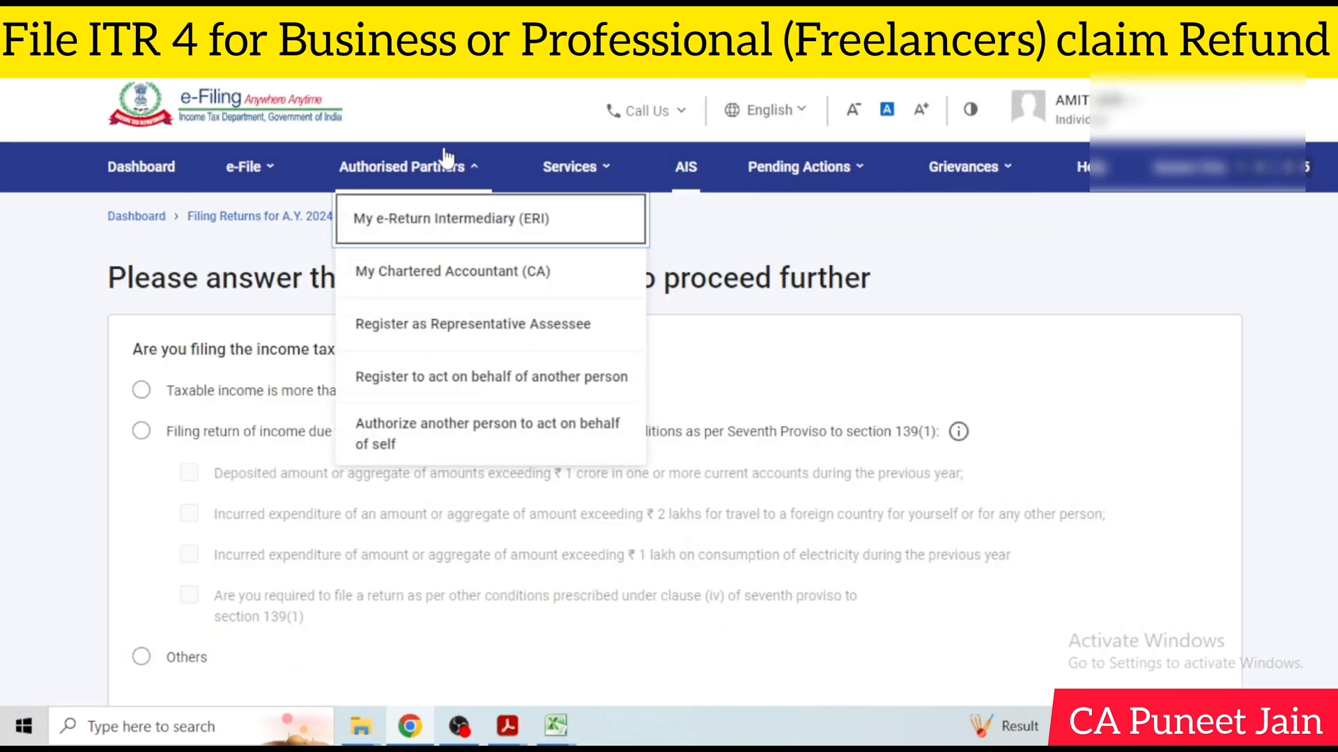
Return to the e-Filing portal and go to Form 26AS on the TRACES website, accepting the disclaimer and the Form 16/16A usage agreement
{"action": "mouse_move", "coordinate": [257, 169]}
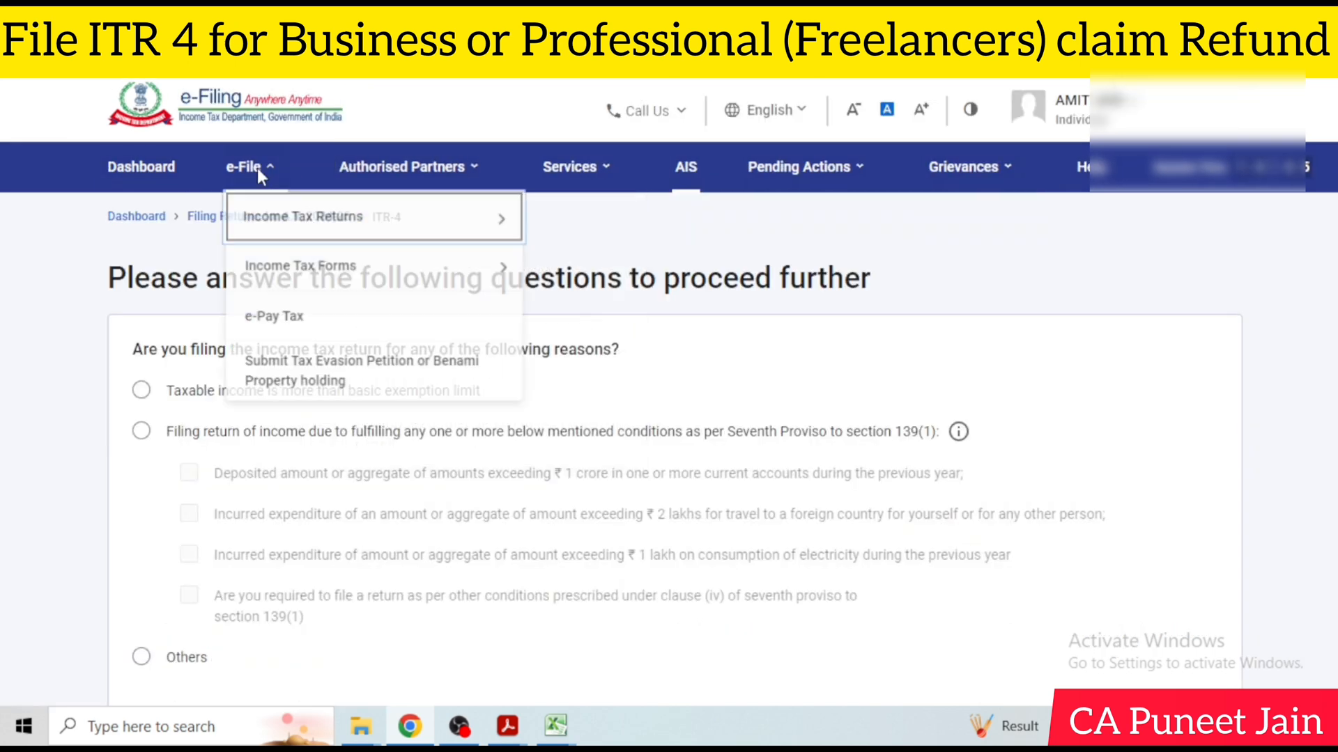
{"action": "mouse_move", "coordinate": [359, 228]}
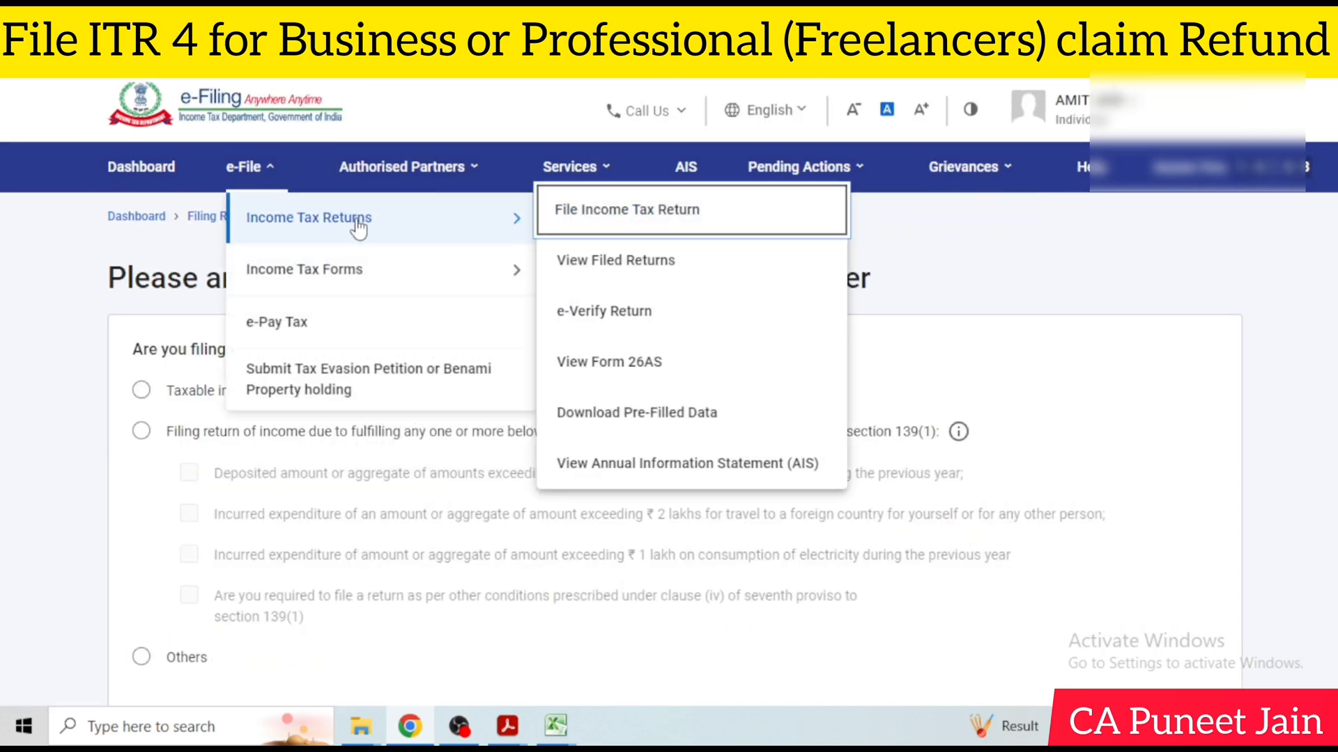
{"action": "left_click", "coordinate": [686, 360]}
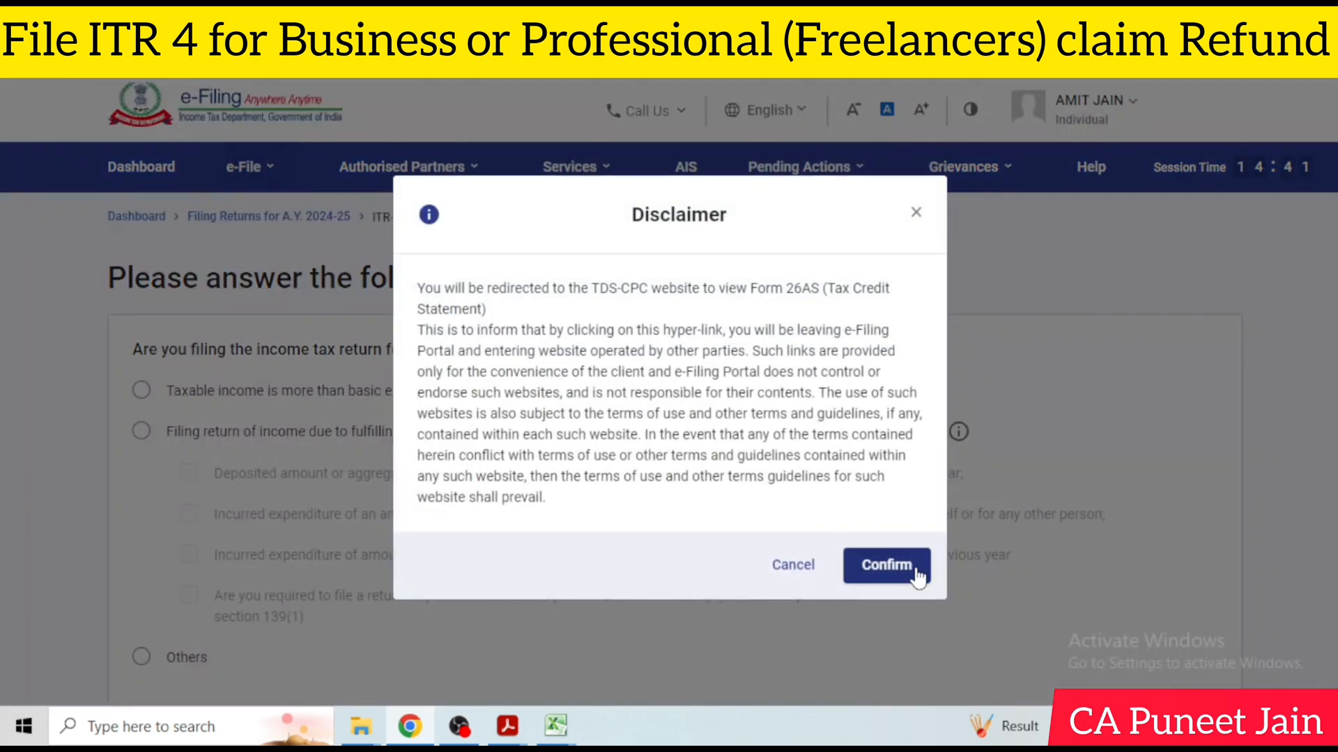
{"action": "left_click", "coordinate": [886, 565]}
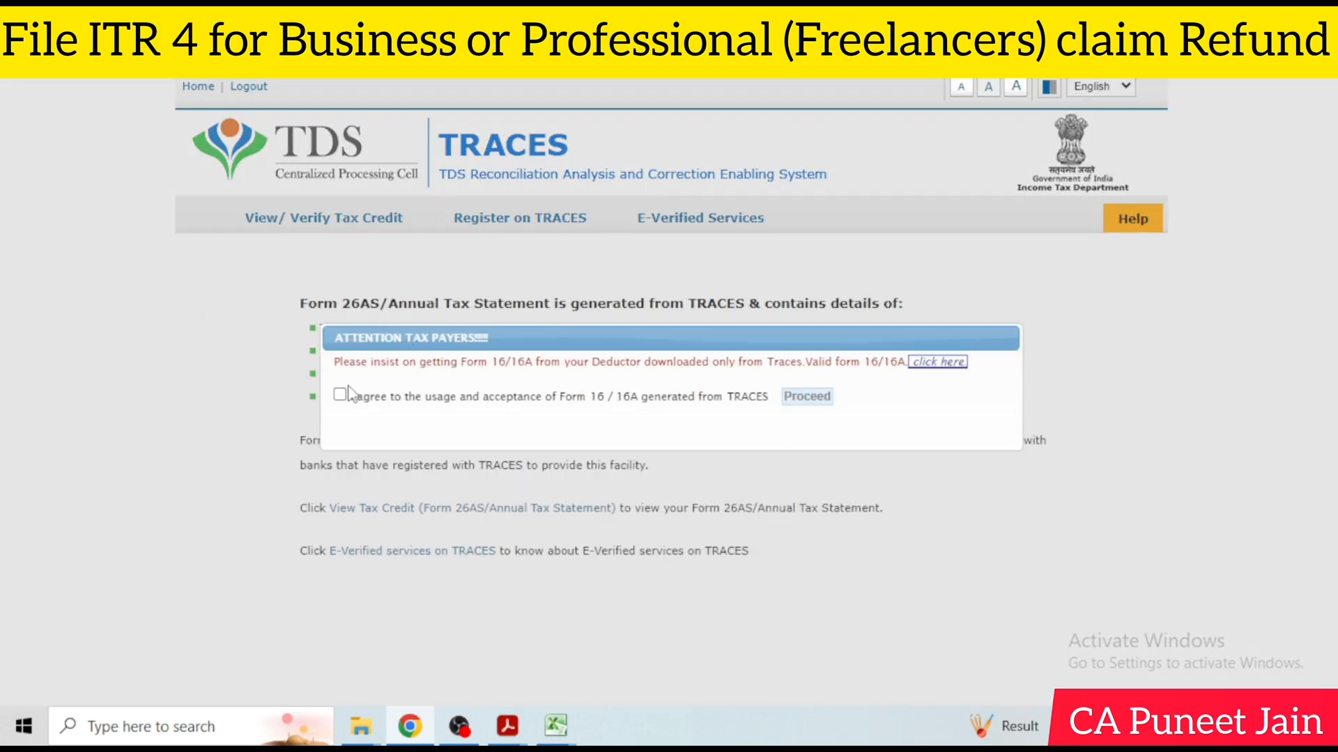
{"action": "left_click", "coordinate": [340, 395]}
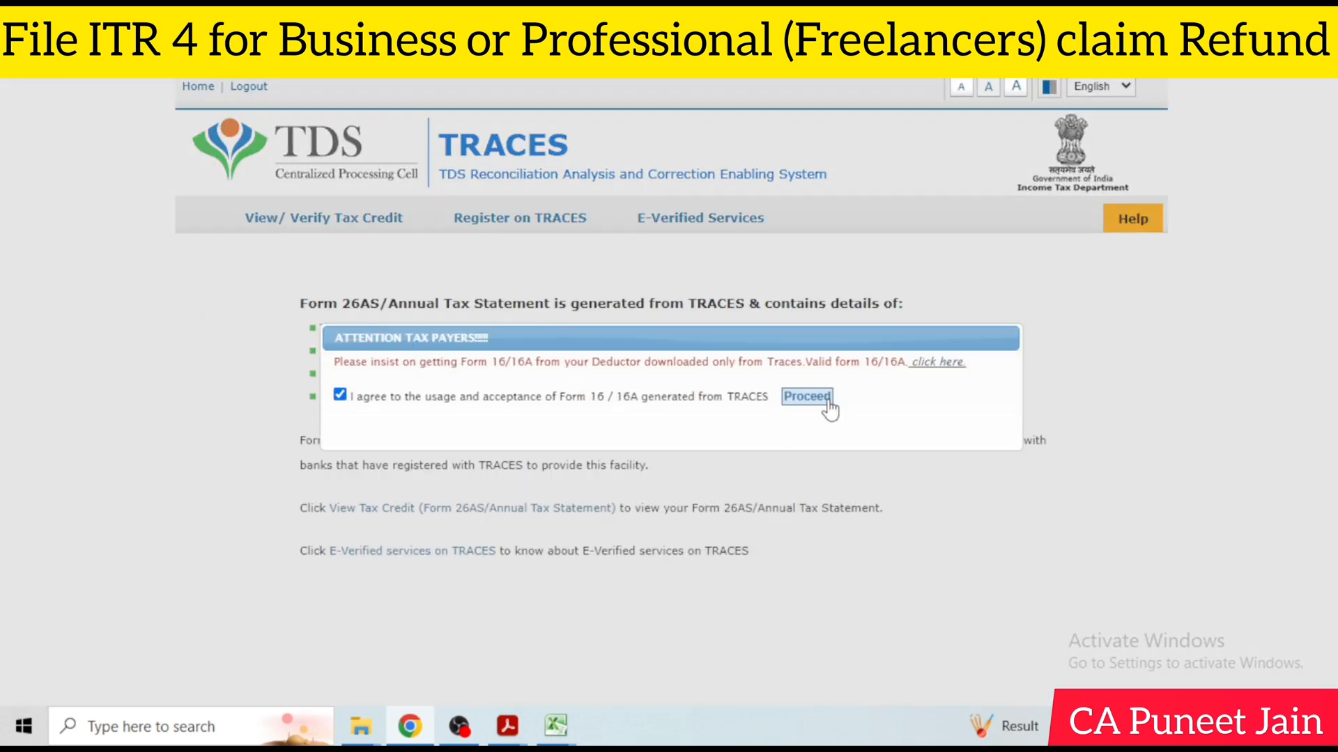
{"action": "left_click", "coordinate": [806, 397]}
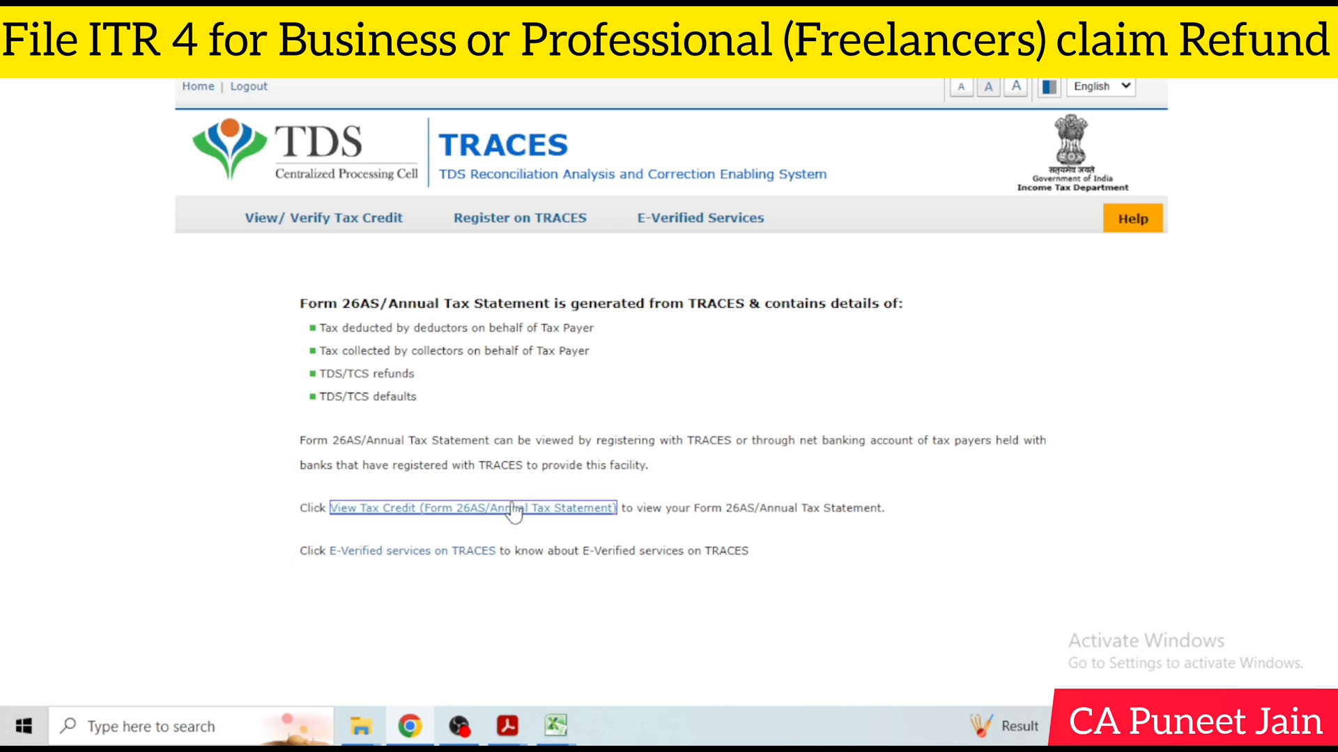
{"action": "left_click", "coordinate": [458, 726]}
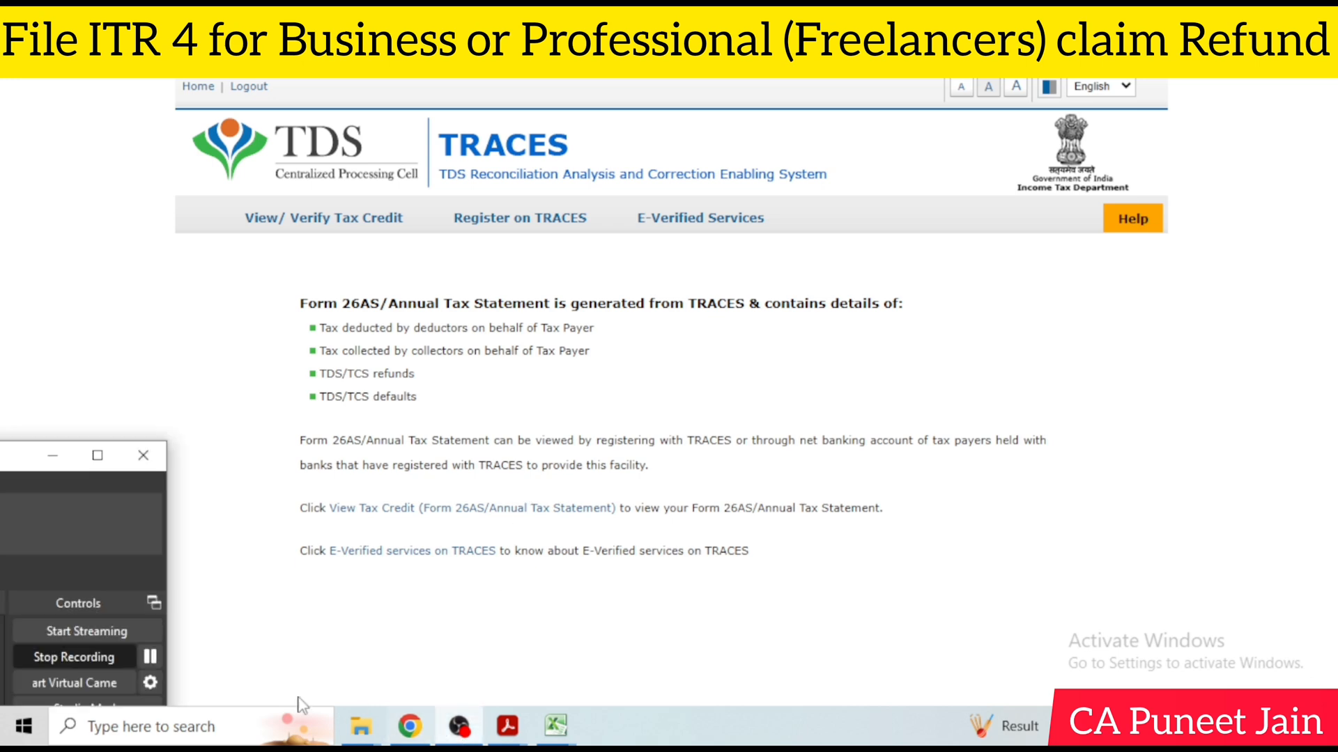
{"action": "left_click", "coordinate": [150, 657]}
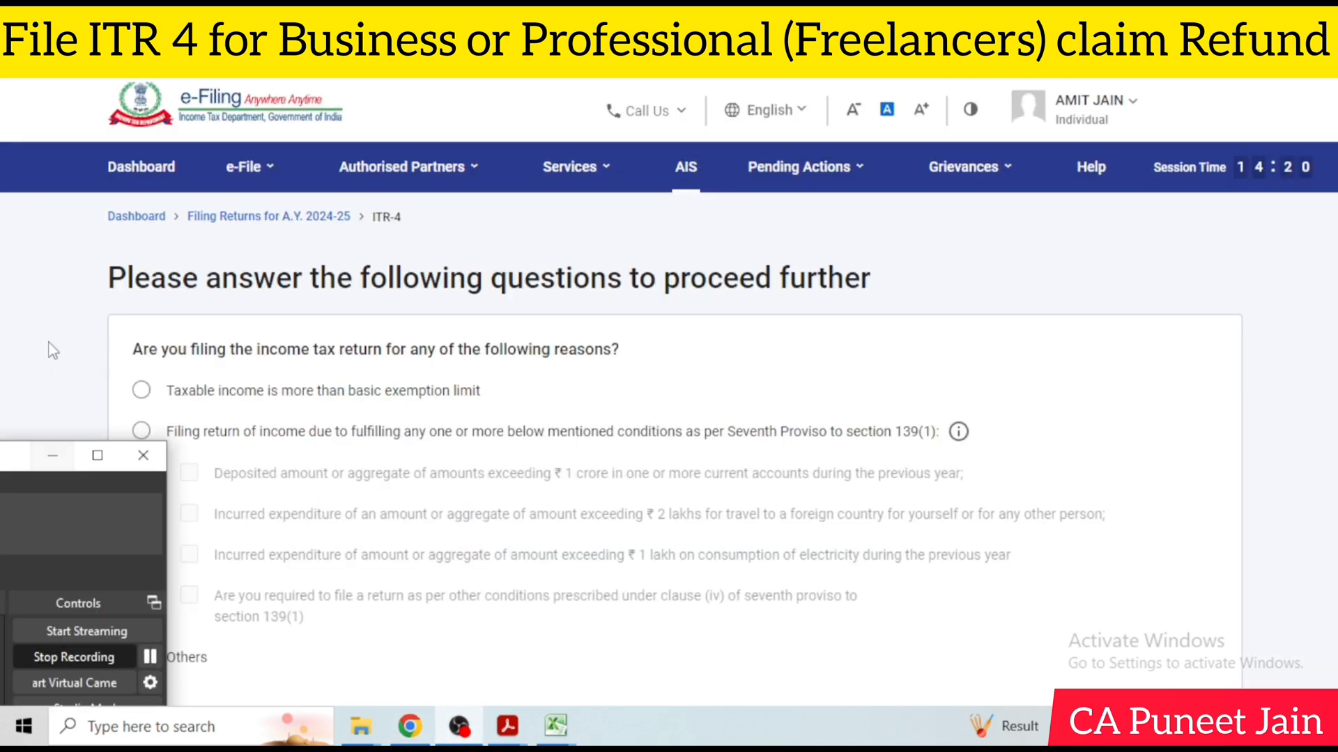
{"action": "left_click", "coordinate": [458, 726]}
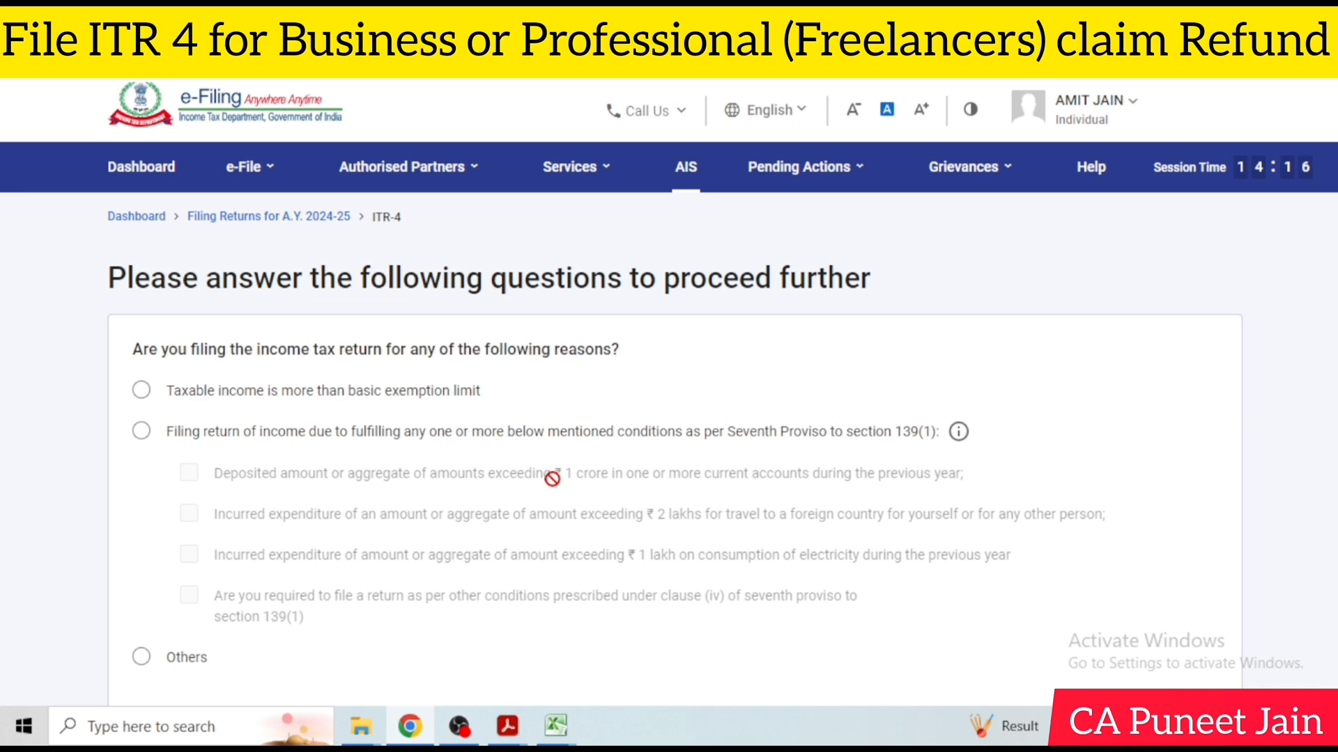
Give taxable income above the basic exemption limit as the reason for filing the return, and continue
{"action": "scroll", "coordinate": [552, 477], "scroll_direction": "down", "scroll_amount": 2}
{"action": "left_click", "coordinate": [142, 240]}
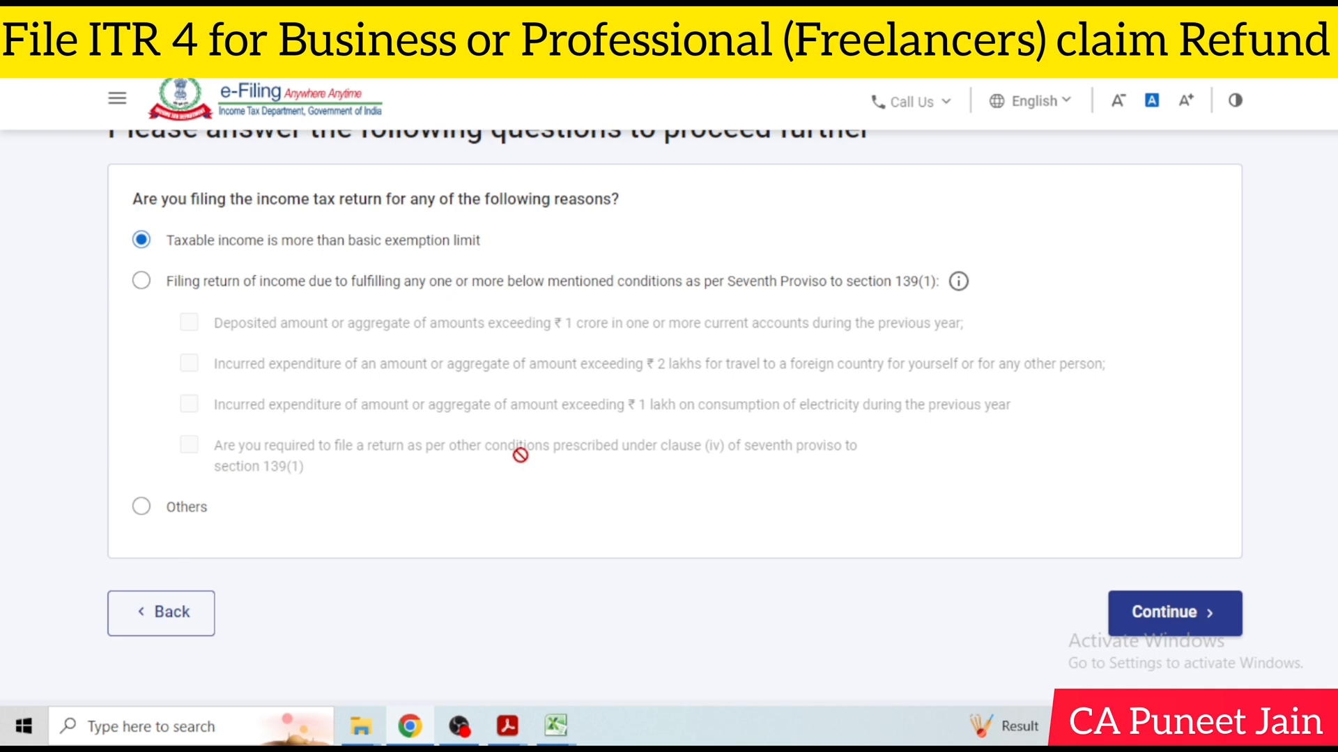
{"action": "left_click", "coordinate": [1153, 609]}
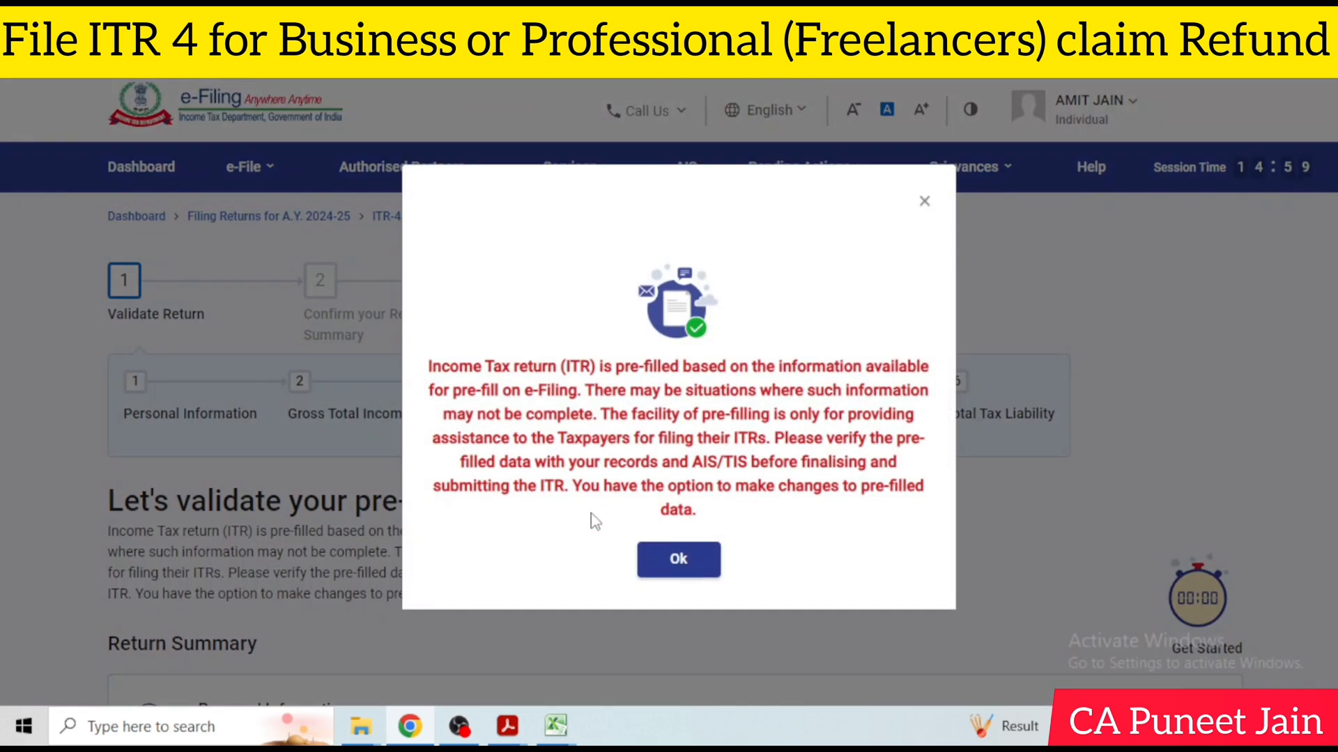
Acknowledge the pre-filled data notice and review the sections of the Return Summary
{"action": "left_click", "coordinate": [673, 561]}
{"action": "scroll", "coordinate": [746, 540], "scroll_direction": "down", "scroll_amount": 5}
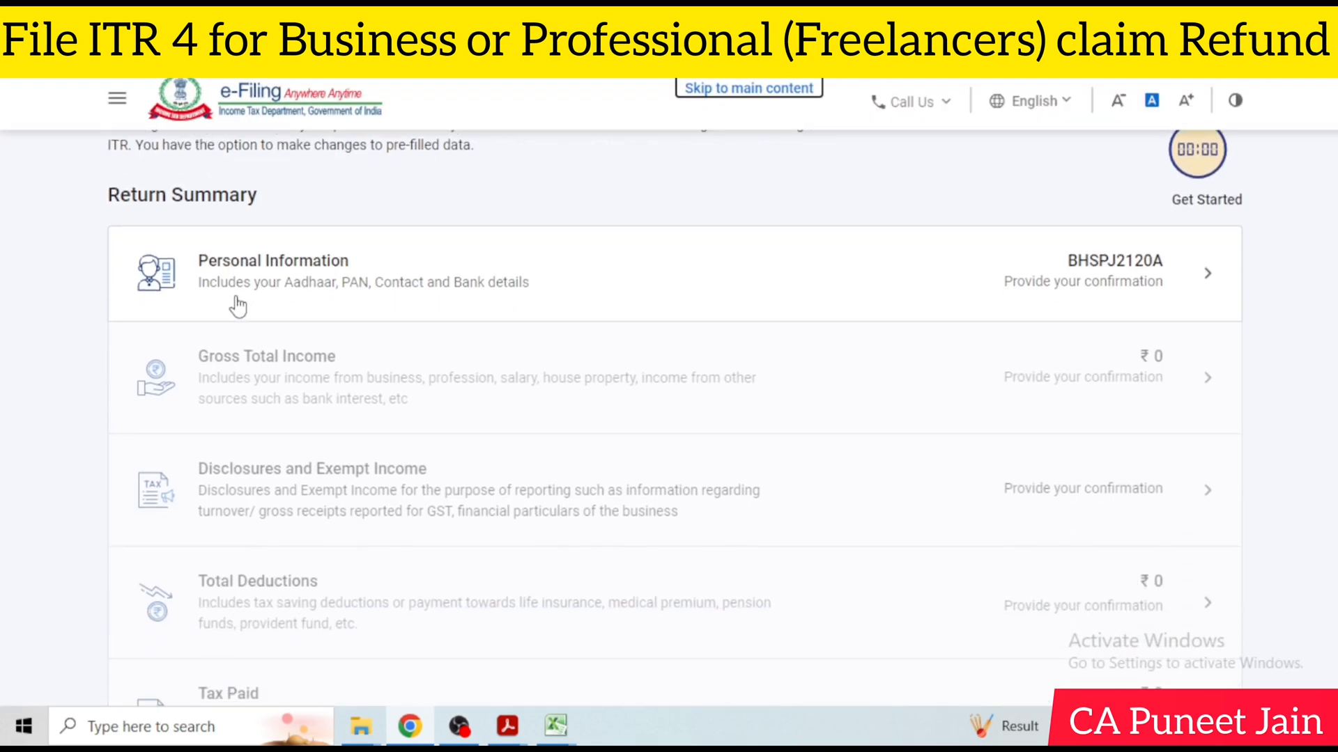
{"action": "scroll", "coordinate": [523, 307], "scroll_direction": "down", "scroll_amount": 3}
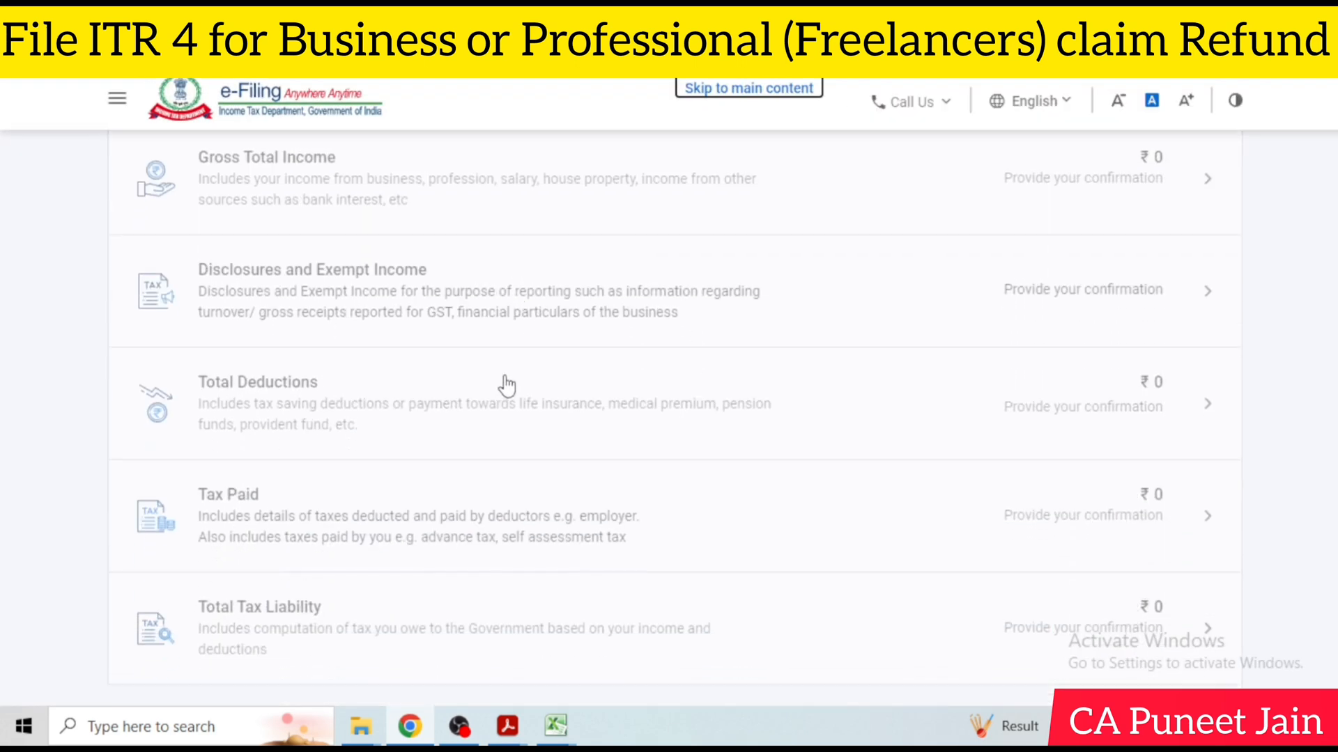
Look over the Return Summary sections and the stages of validating the pre-filled return
{"action": "scroll", "coordinate": [505, 574], "scroll_direction": "down", "scroll_amount": 2}
{"action": "scroll", "coordinate": [553, 544], "scroll_direction": "up", "scroll_amount": 5}
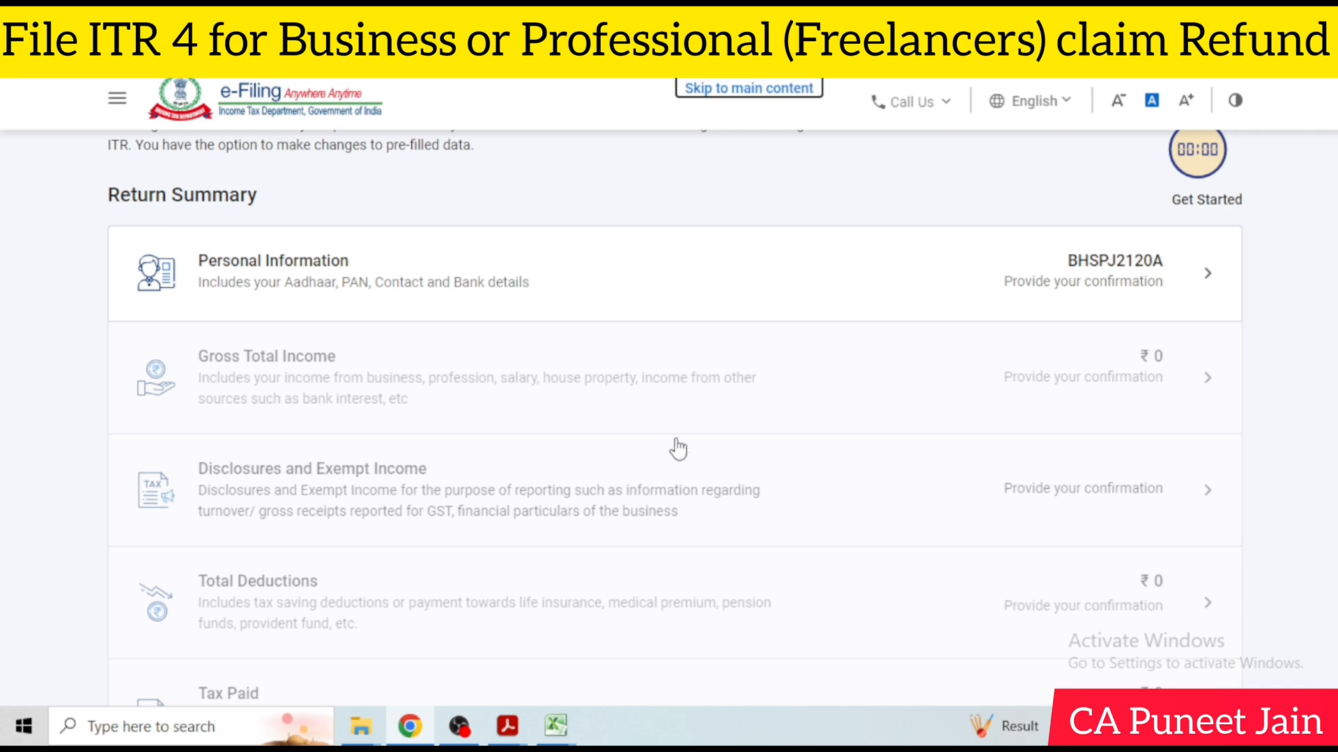
{"action": "scroll", "coordinate": [673, 448], "scroll_direction": "down", "scroll_amount": 5}
{"action": "scroll", "coordinate": [941, 362], "scroll_direction": "up", "scroll_amount": 5}
{"action": "scroll", "coordinate": [1117, 278], "scroll_direction": "up", "scroll_amount": 6}
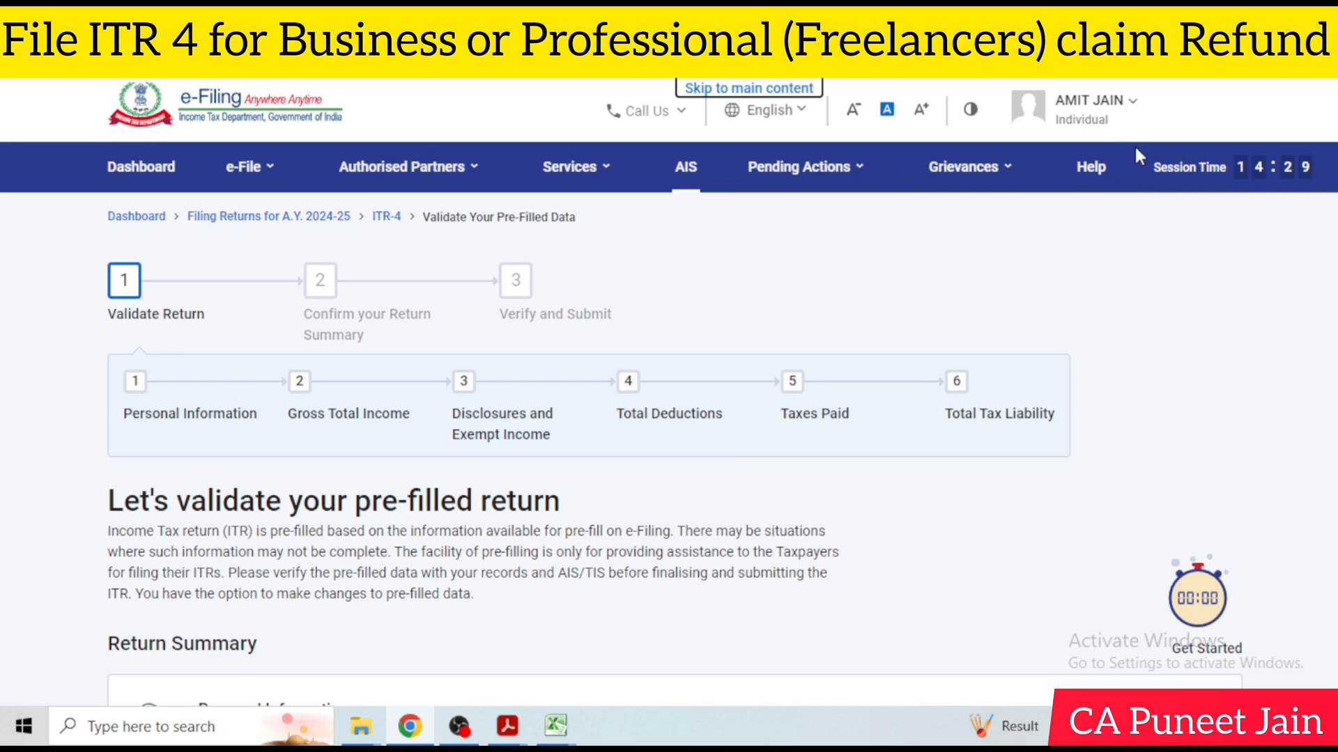
{"action": "scroll", "coordinate": [1140, 329], "scroll_direction": "down", "scroll_amount": 5}
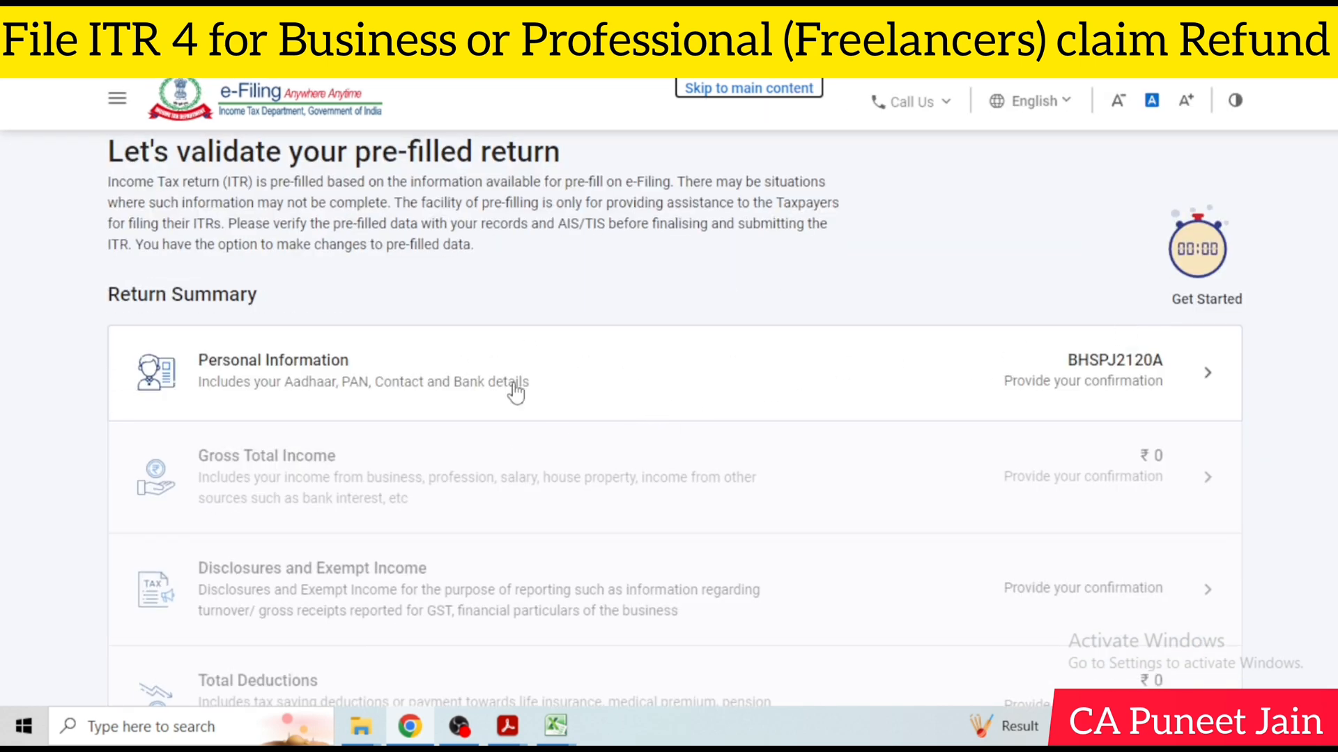
{"action": "left_click", "coordinate": [458, 727]}
{"action": "left_click", "coordinate": [152, 659]}
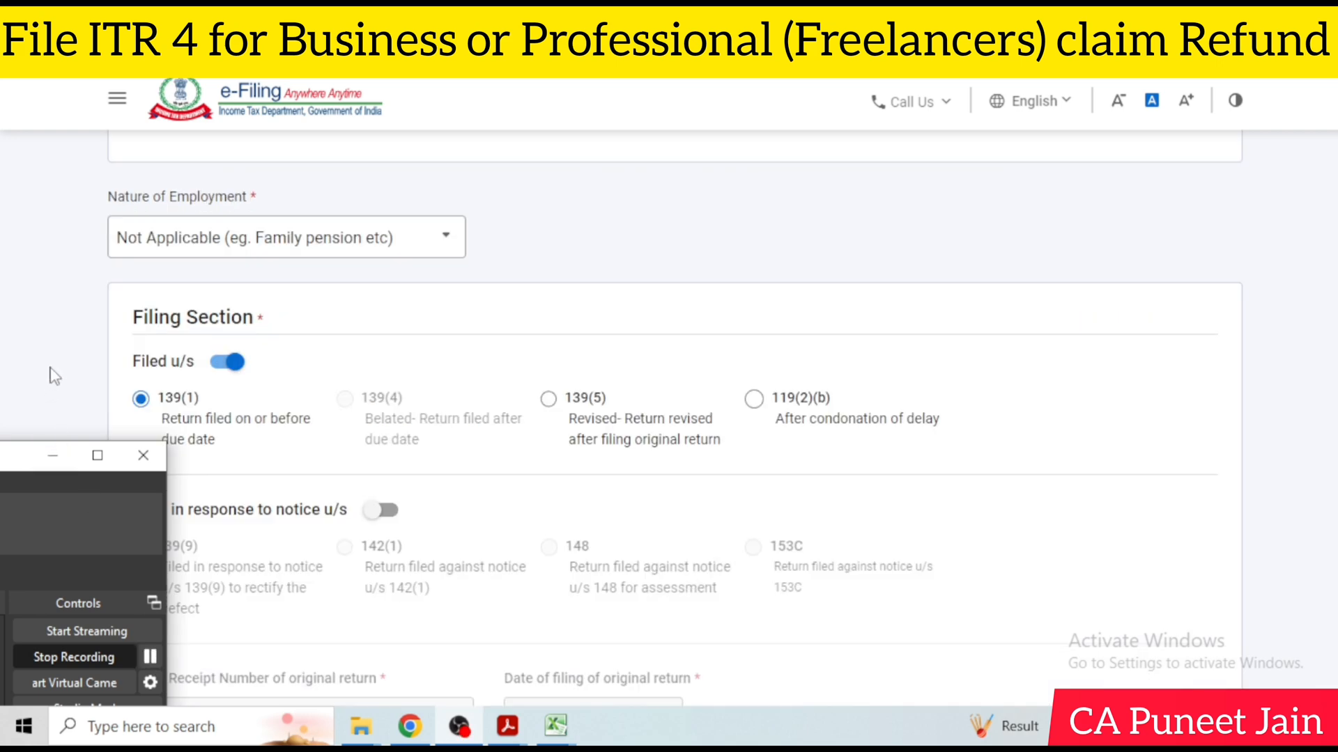
{"action": "left_click", "coordinate": [461, 335]}
Set the nature of employment to Others in the Personal Information section
{"action": "scroll", "coordinate": [383, 314], "scroll_direction": "down", "scroll_amount": 1}
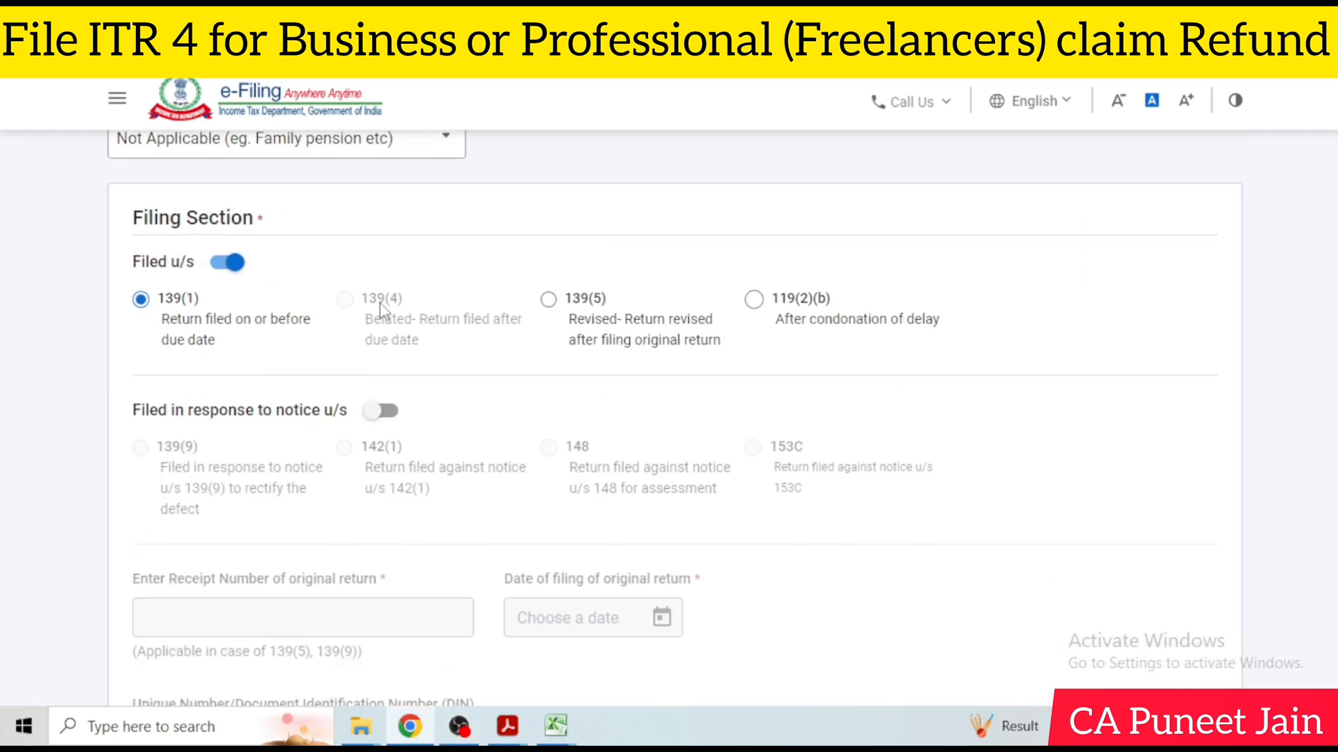
{"action": "scroll", "coordinate": [675, 418], "scroll_direction": "up", "scroll_amount": 1}
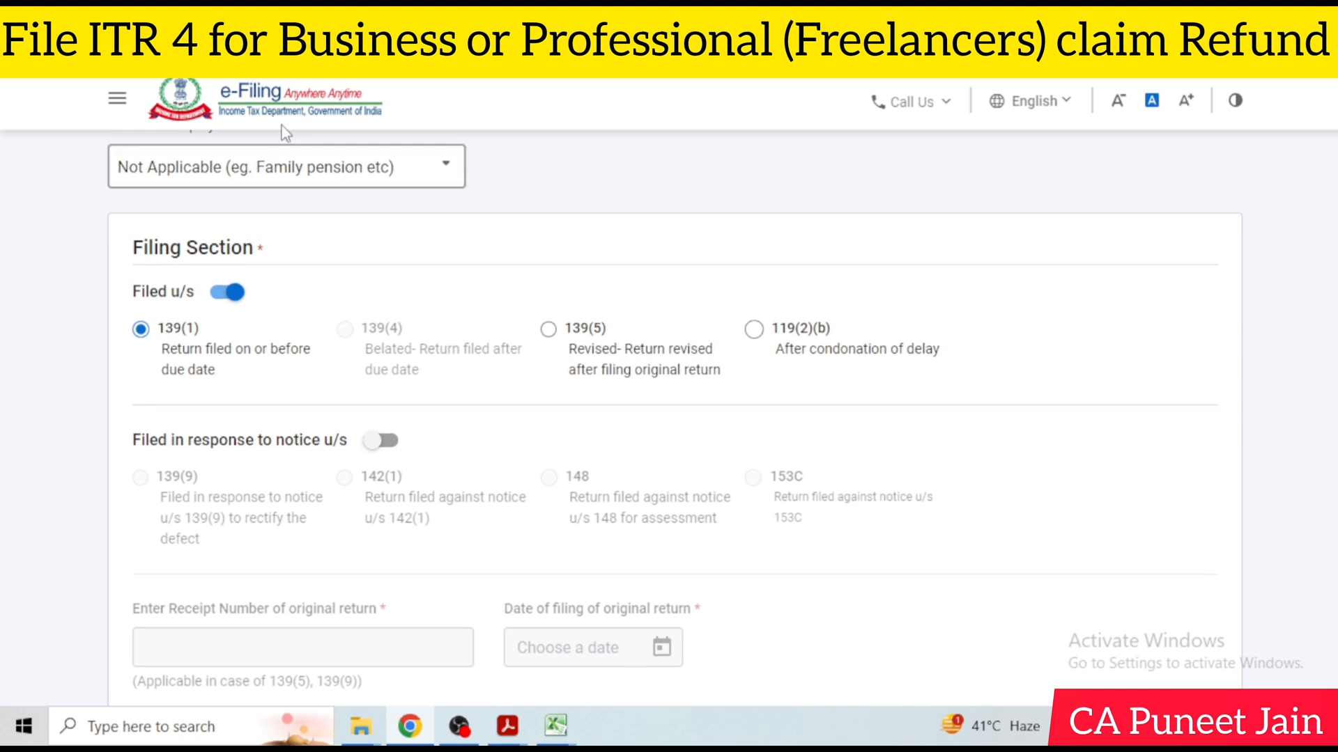
{"action": "left_click", "coordinate": [302, 171]}
{"action": "scroll", "coordinate": [282, 273], "scroll_direction": "up", "scroll_amount": 3}
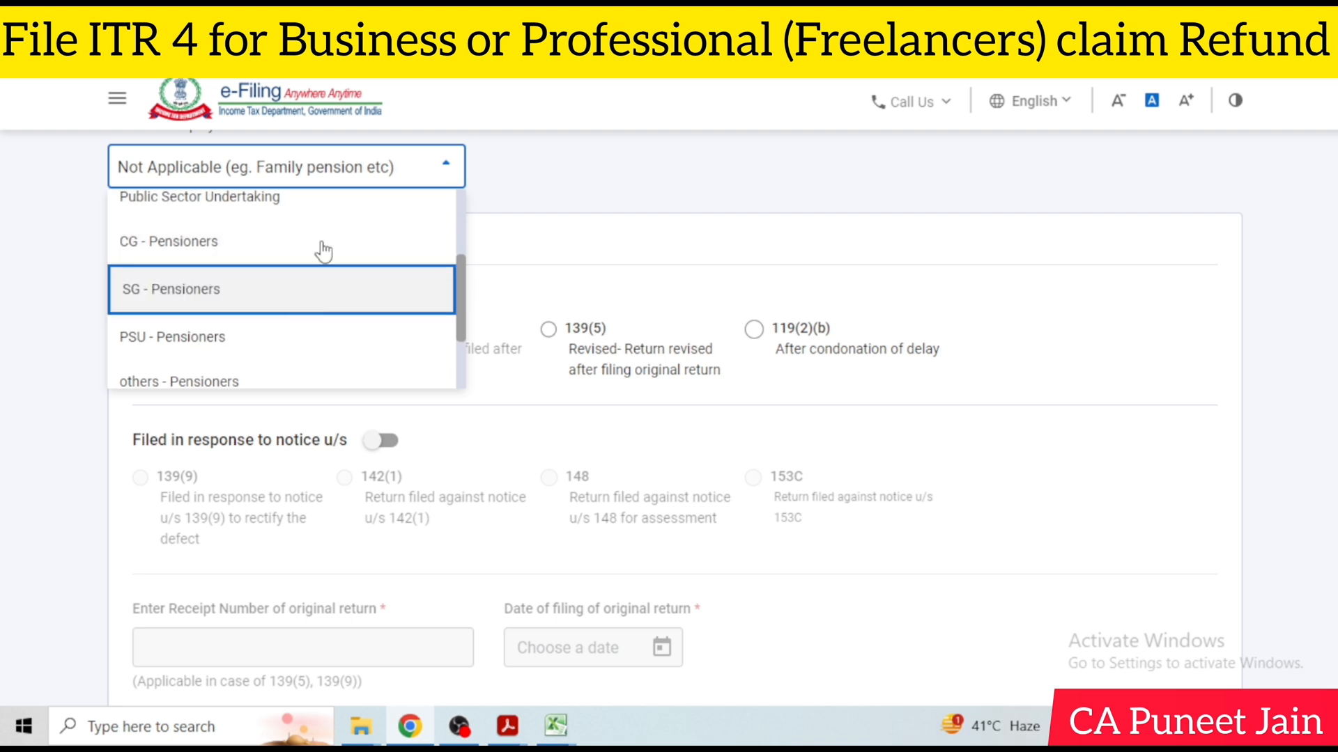
{"action": "scroll", "coordinate": [300, 236], "scroll_direction": "up", "scroll_amount": 2}
{"action": "scroll", "coordinate": [310, 240], "scroll_direction": "down", "scroll_amount": 5}
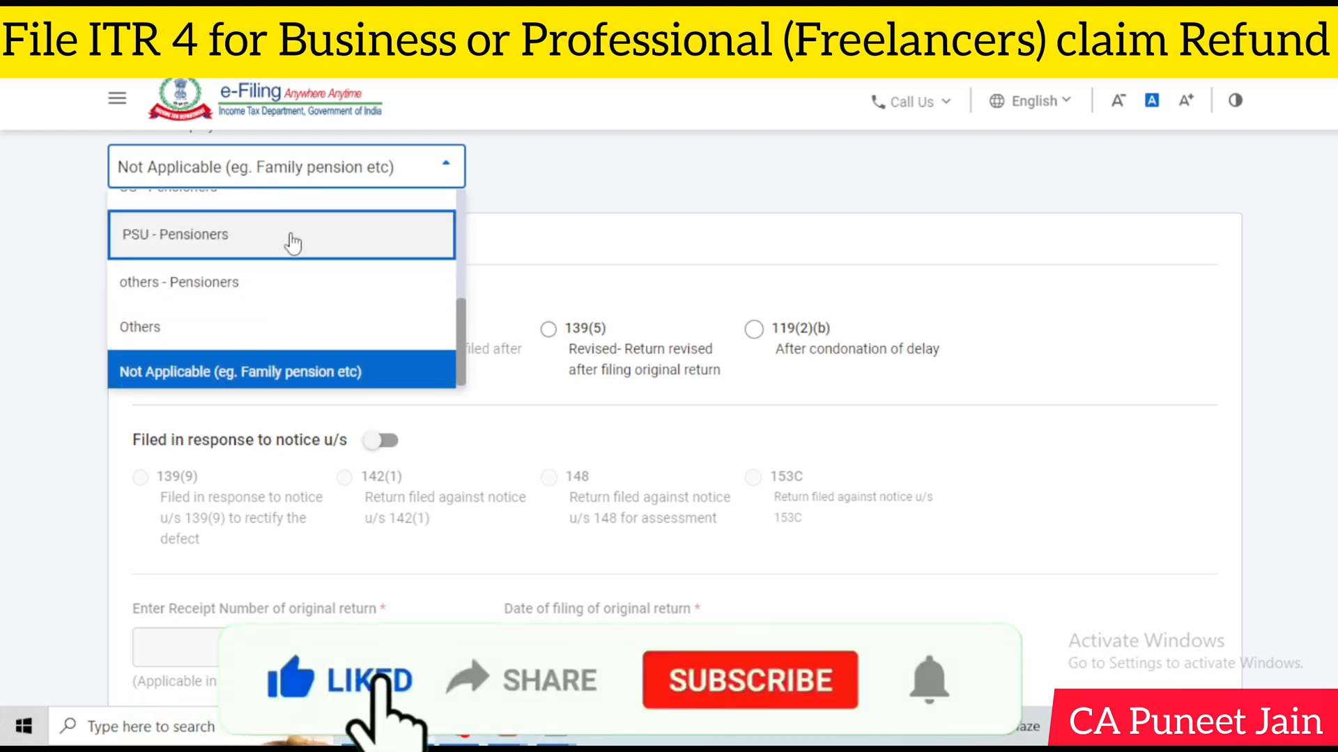
{"action": "left_click", "coordinate": [248, 323]}
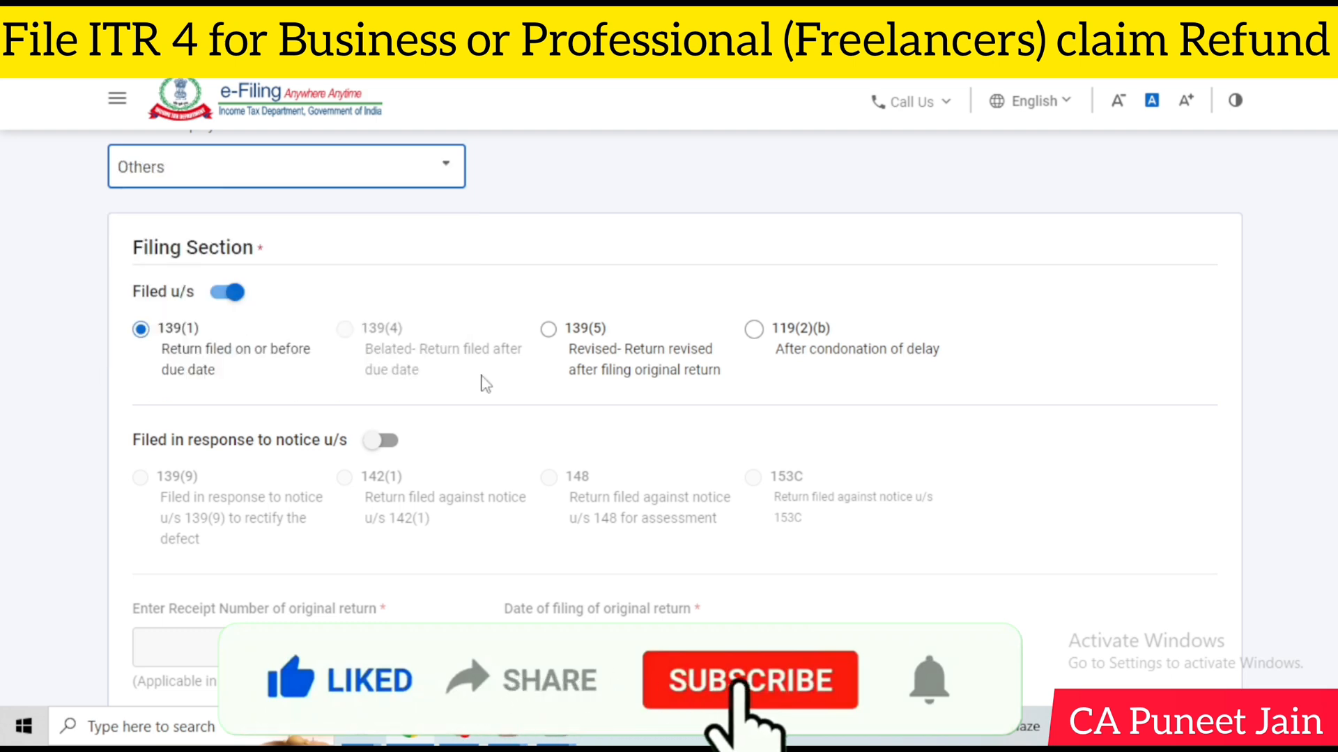
Answer No to the return being filed by a representative assessee, reviewing the filing section, tax regime option and bank details
{"action": "scroll", "coordinate": [486, 384], "scroll_direction": "down", "scroll_amount": 2}
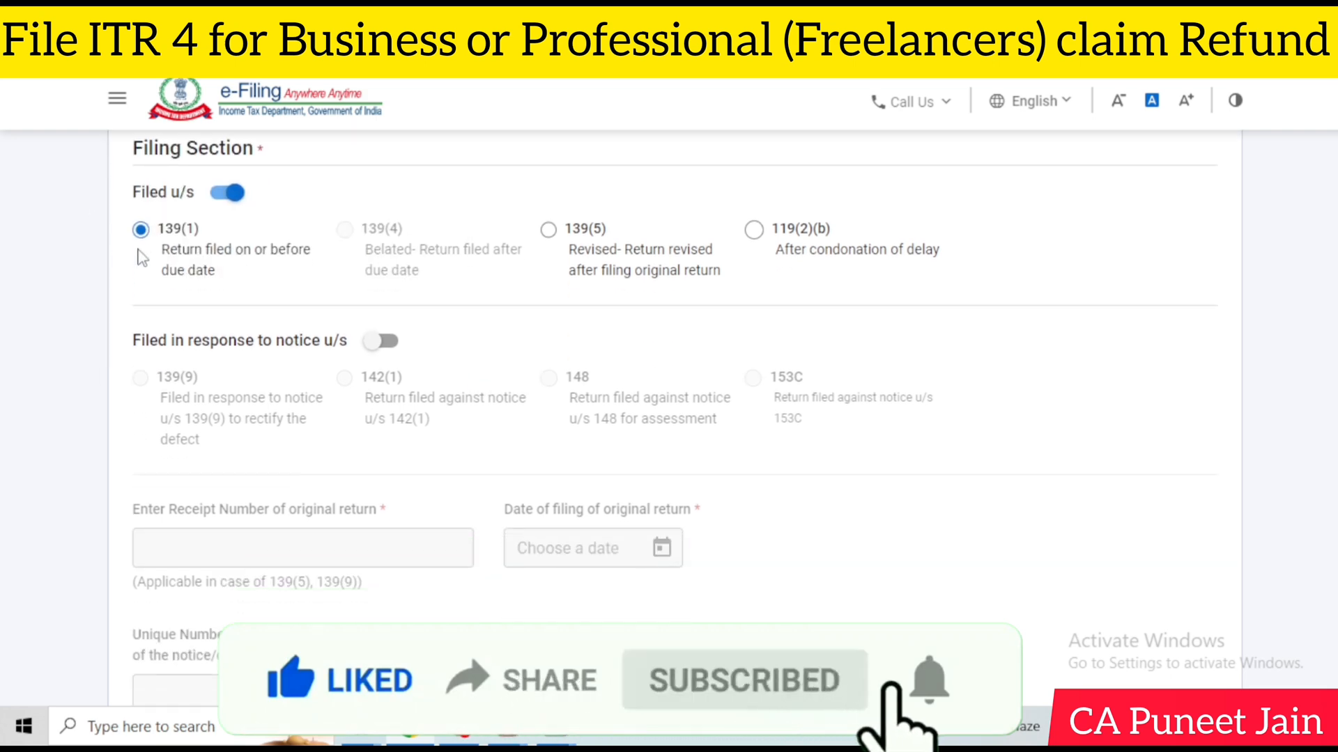
{"action": "scroll", "coordinate": [588, 265], "scroll_direction": "down", "scroll_amount": 10}
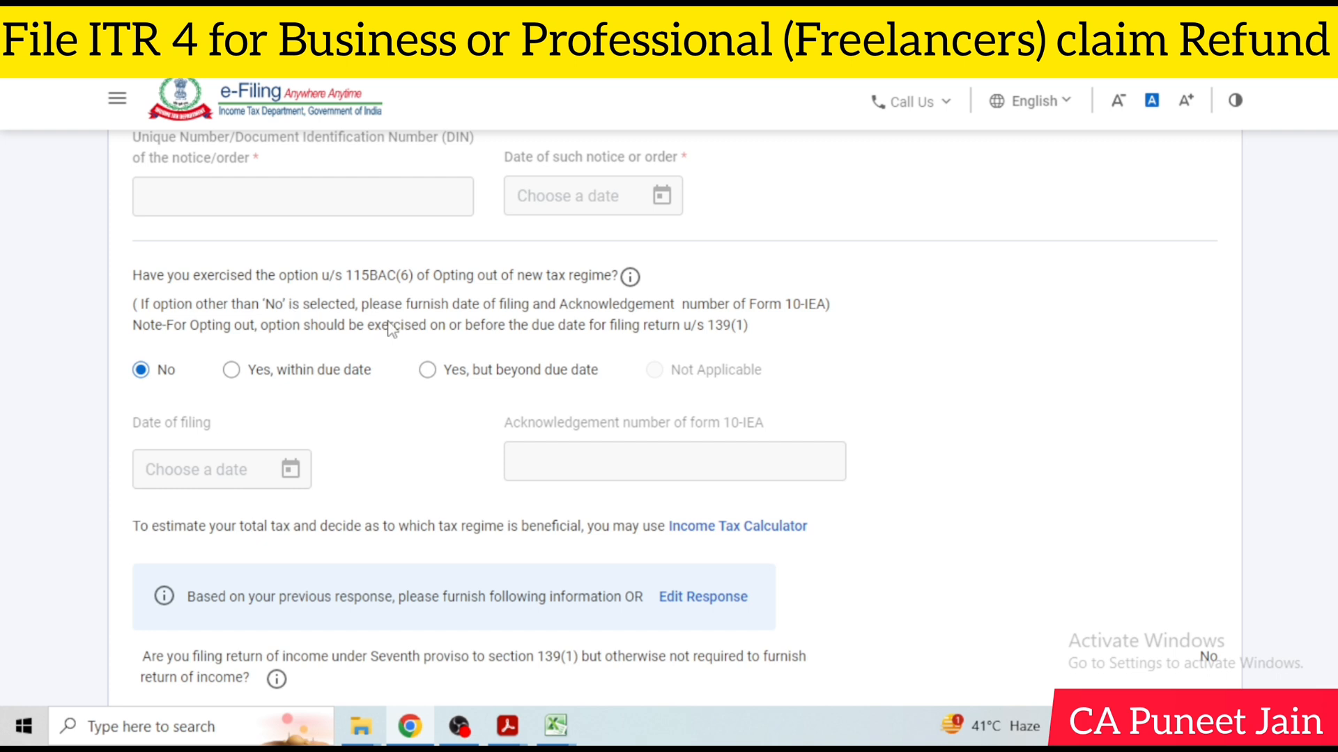
{"action": "scroll", "coordinate": [389, 326], "scroll_direction": "down", "scroll_amount": 2}
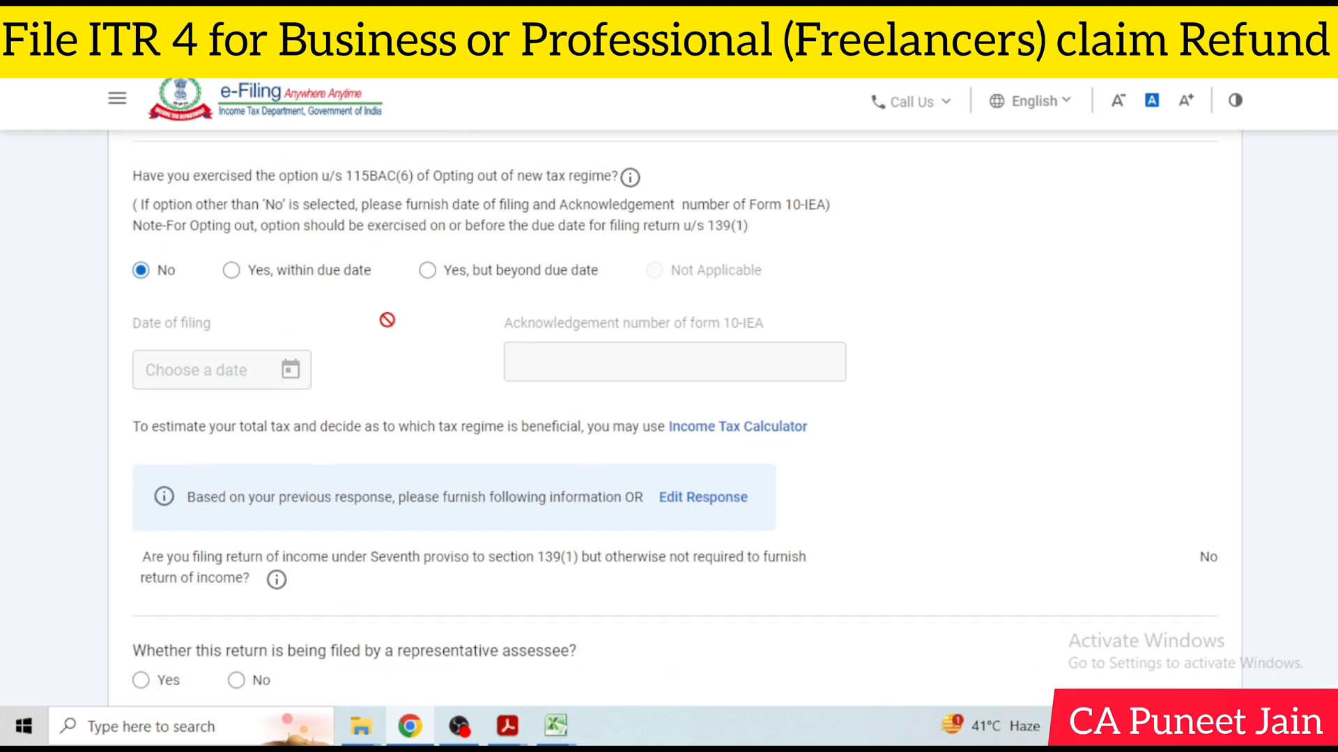
{"action": "scroll", "coordinate": [567, 363], "scroll_direction": "down", "scroll_amount": 1}
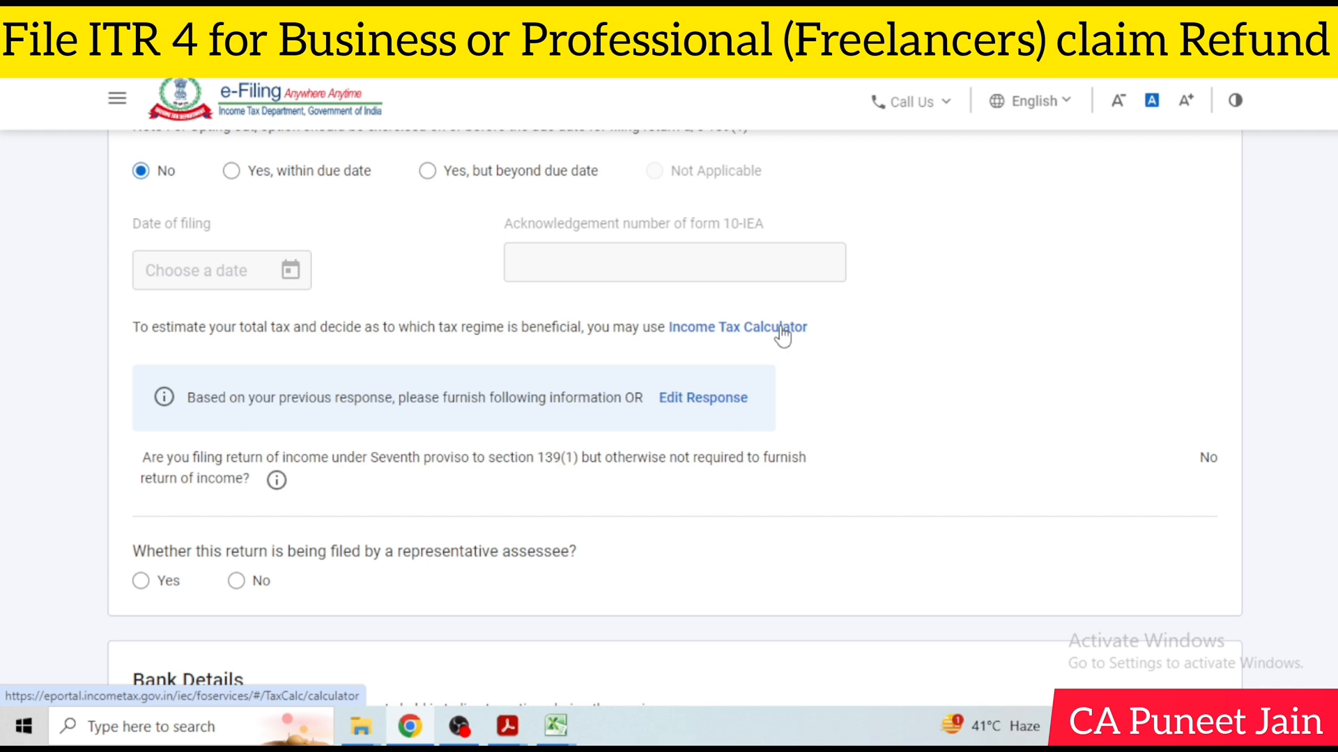
{"action": "scroll", "coordinate": [782, 334], "scroll_direction": "down", "scroll_amount": 1}
{"action": "scroll", "coordinate": [779, 335], "scroll_direction": "down", "scroll_amount": 2}
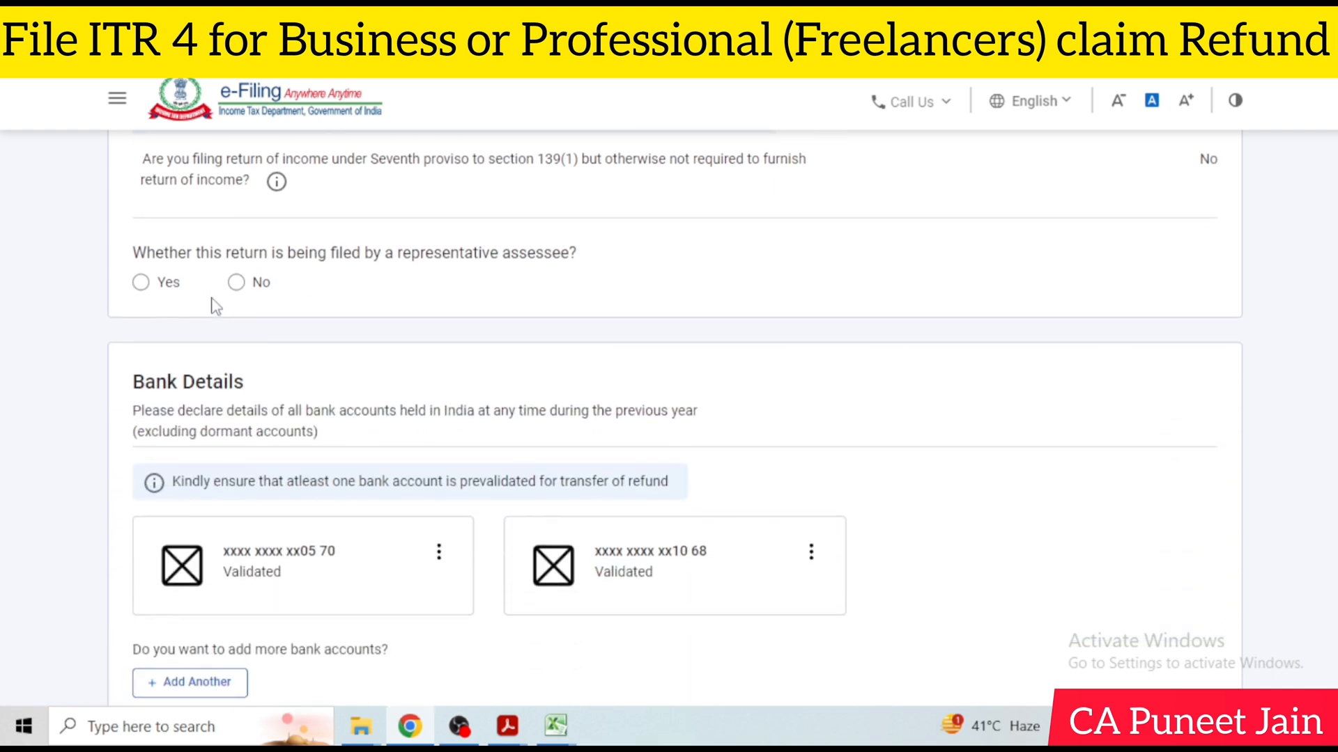
{"action": "left_click", "coordinate": [236, 283]}
{"action": "scroll", "coordinate": [737, 403], "scroll_direction": "down", "scroll_amount": 1}
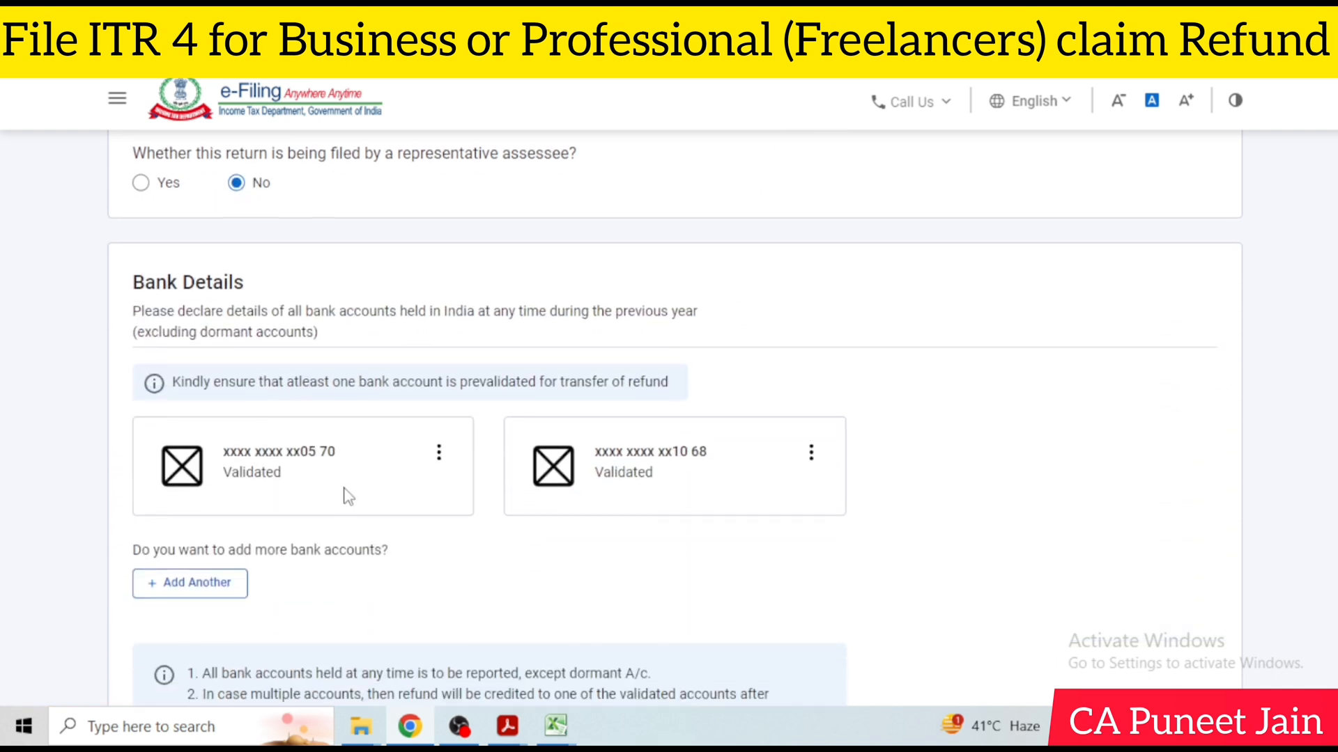
{"action": "scroll", "coordinate": [464, 471], "scroll_direction": "down", "scroll_amount": 2}
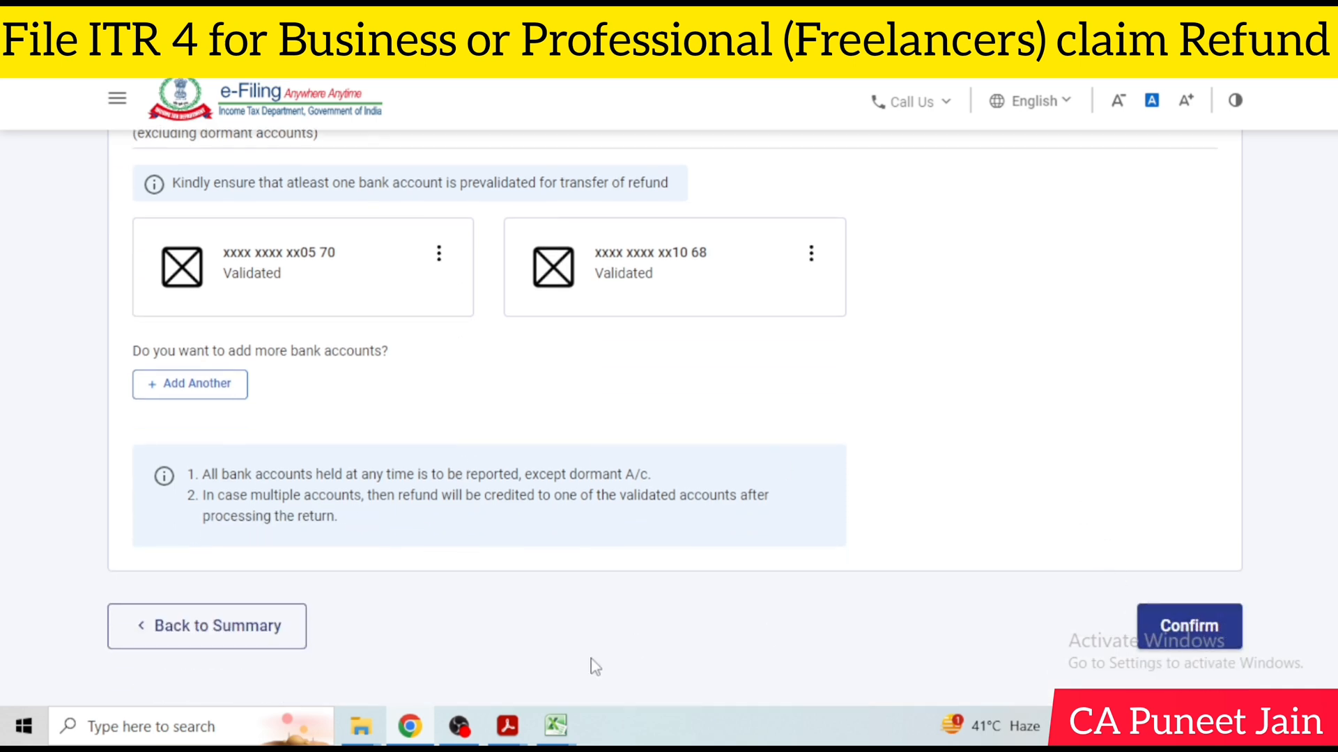
{"action": "left_click", "coordinate": [459, 727]}
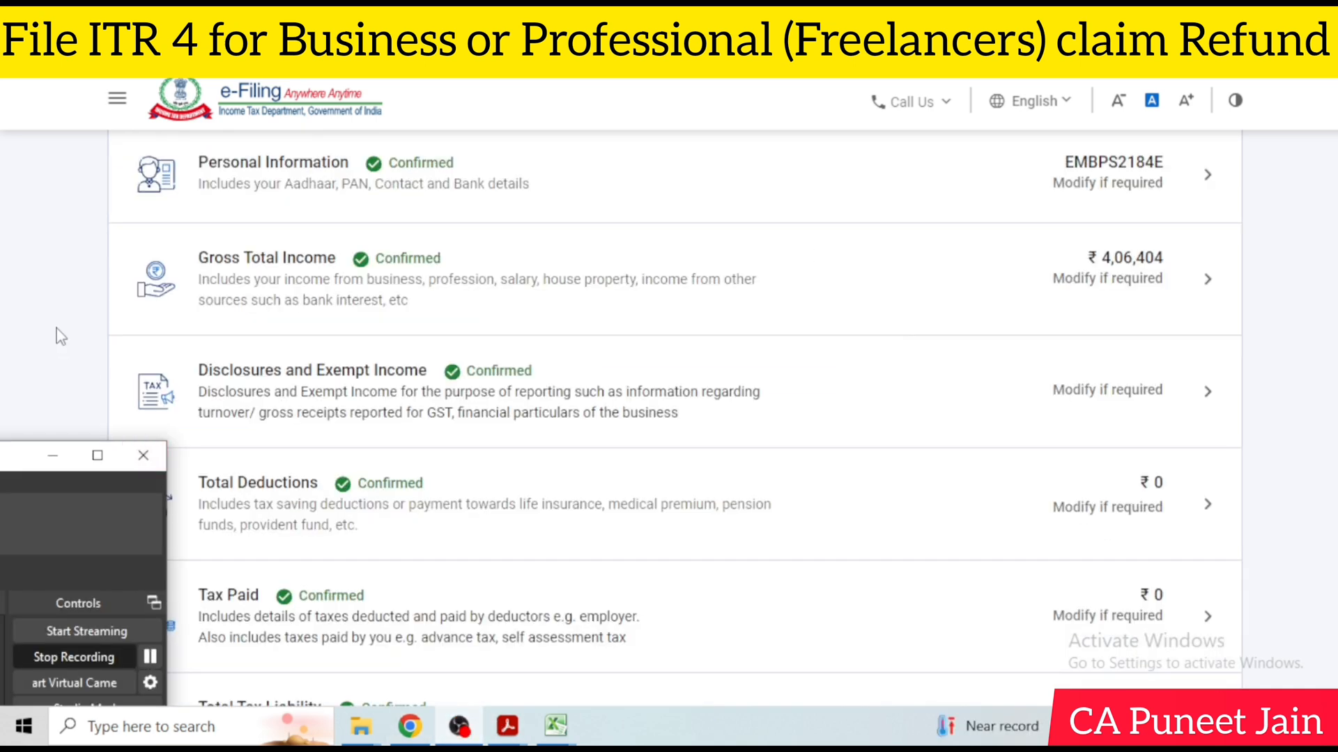
{"action": "left_click", "coordinate": [869, 335]}
Open Gross Total Income from the Return Summary and skip the salary exemption questions
{"action": "scroll", "coordinate": [870, 337], "scroll_direction": "up", "scroll_amount": 2}
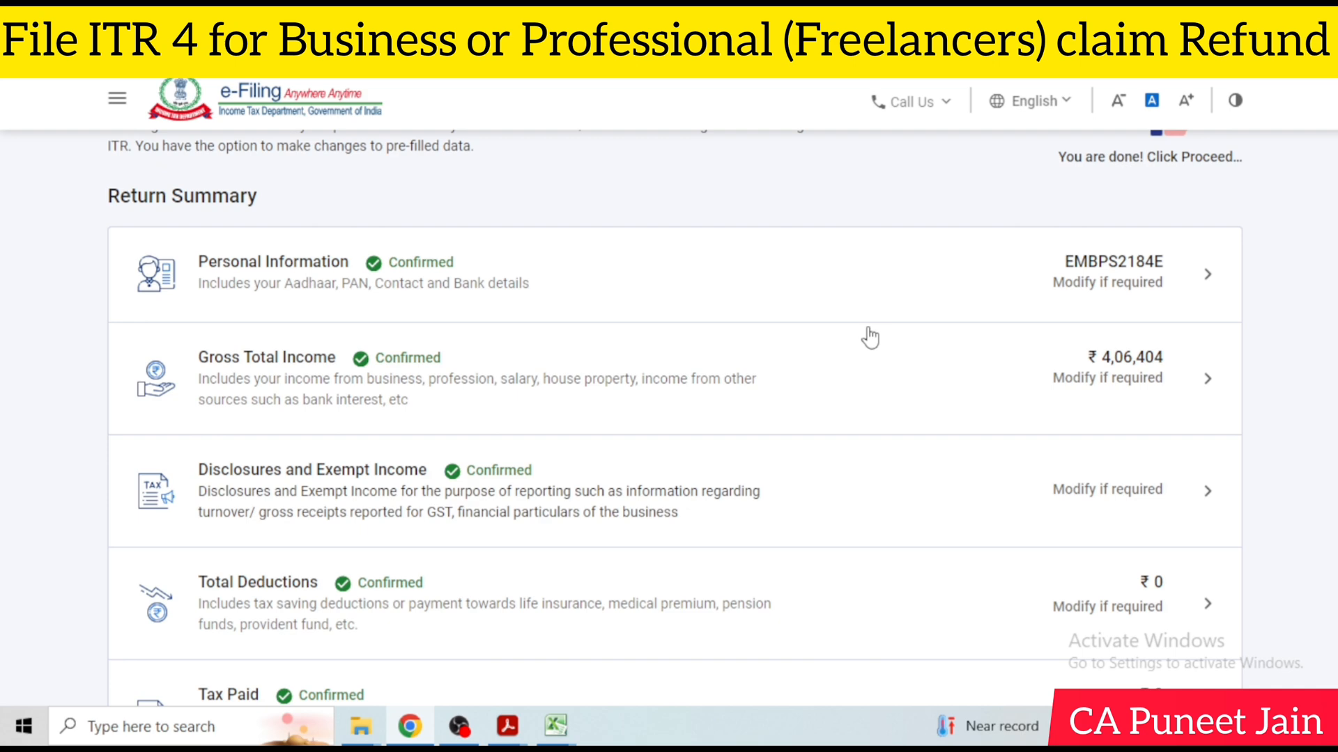
{"action": "left_click", "coordinate": [1124, 390]}
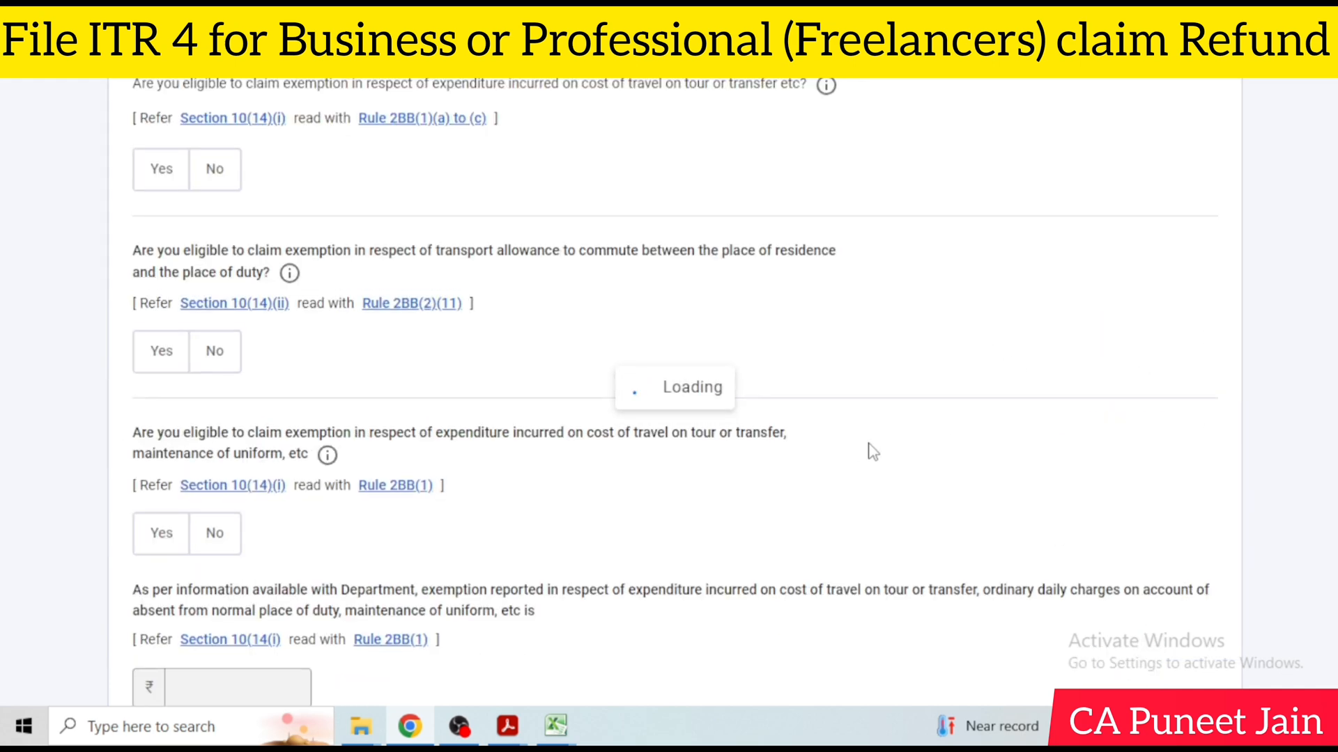
{"action": "scroll", "coordinate": [870, 443], "scroll_direction": "down", "scroll_amount": 4}
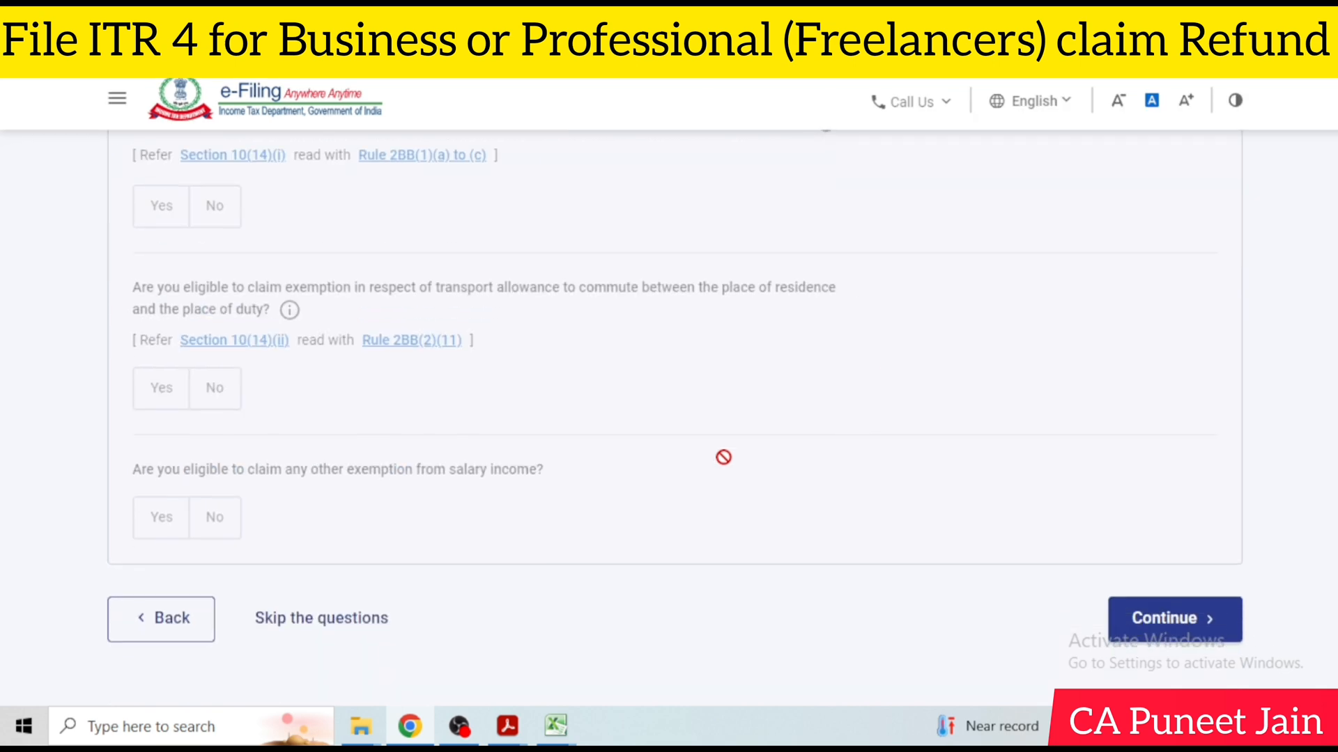
{"action": "scroll", "coordinate": [723, 457], "scroll_direction": "down", "scroll_amount": 3}
{"action": "left_click", "coordinate": [380, 452]}
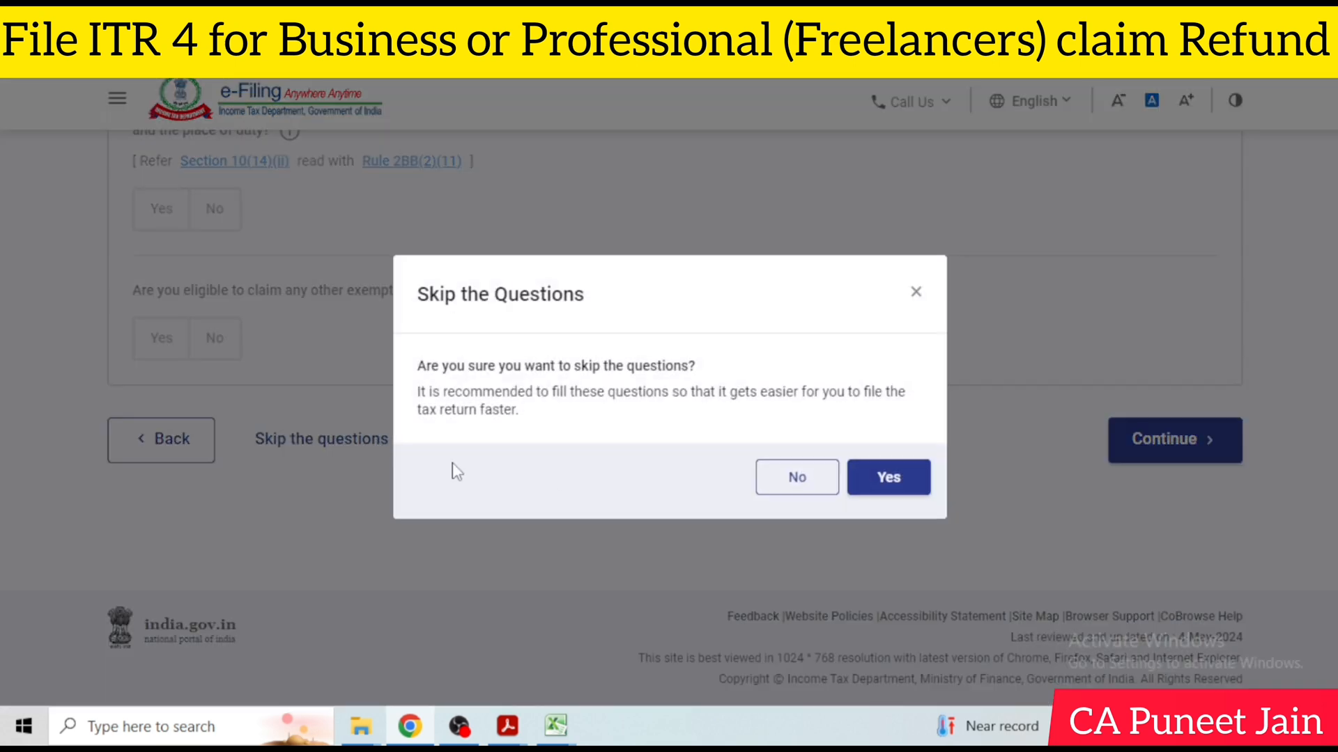
{"action": "left_click", "coordinate": [889, 478]}
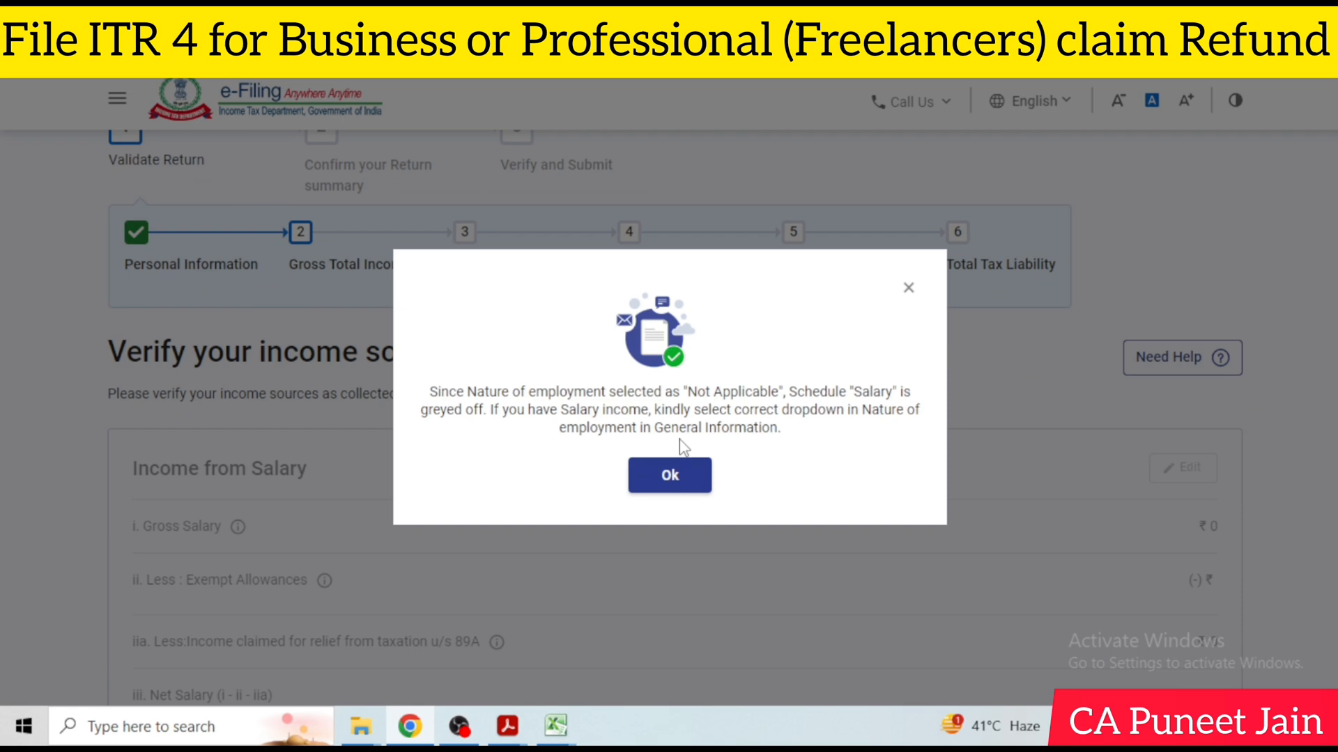
Open the income from business or profession details for editing
{"action": "left_click", "coordinate": [693, 467]}
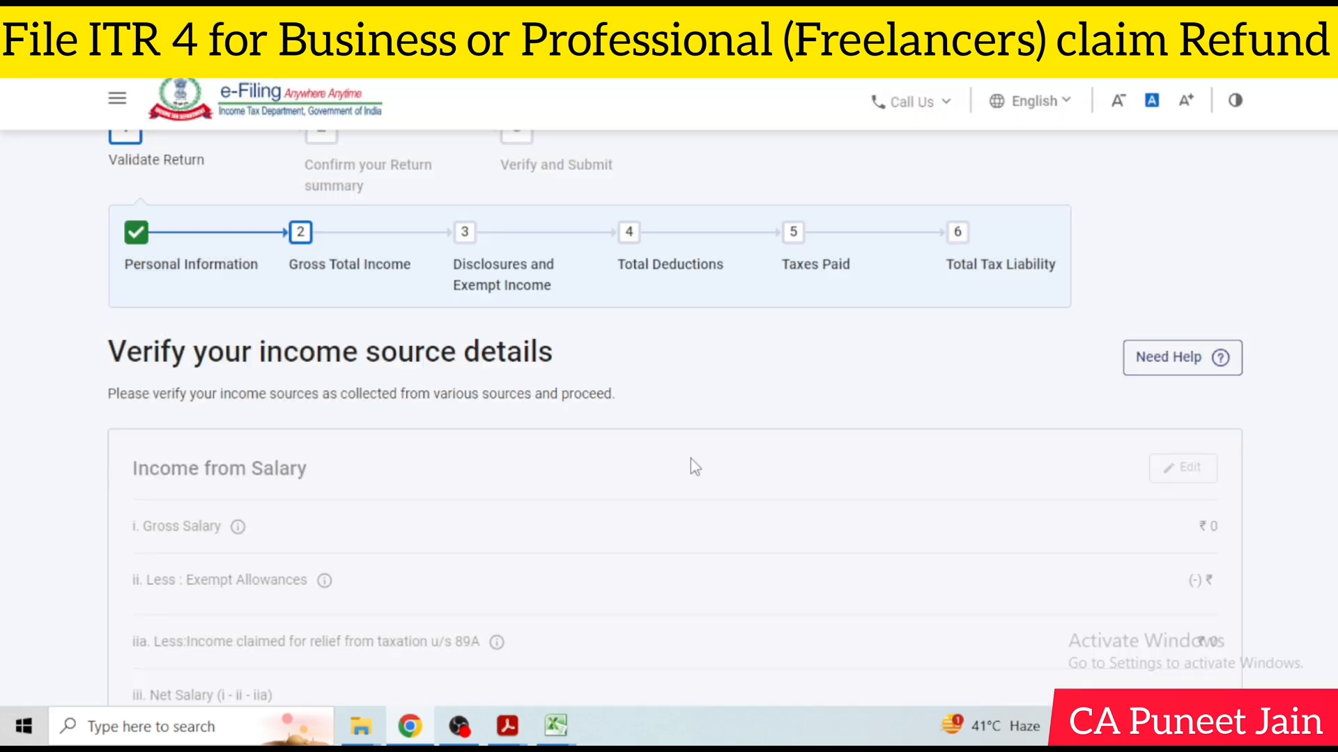
{"action": "scroll", "coordinate": [695, 467], "scroll_direction": "down", "scroll_amount": 15}
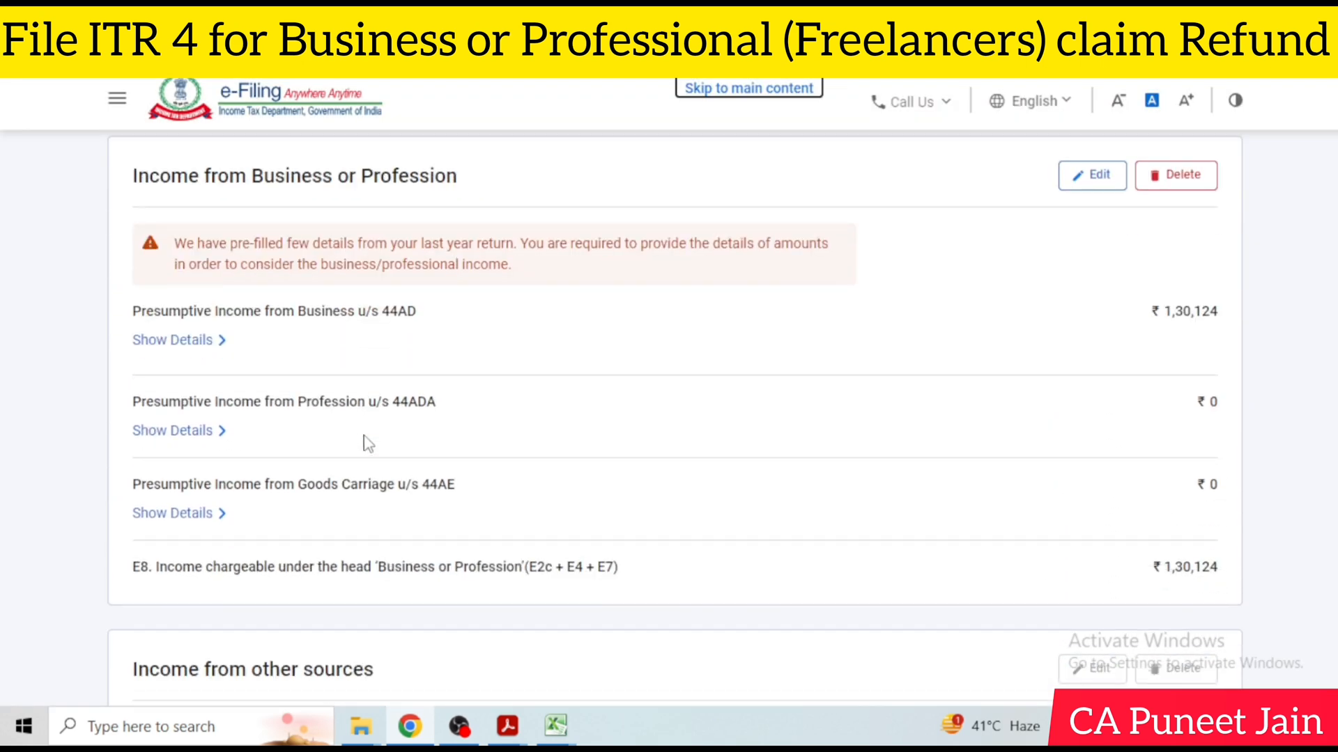
{"action": "left_click", "coordinate": [1091, 176]}
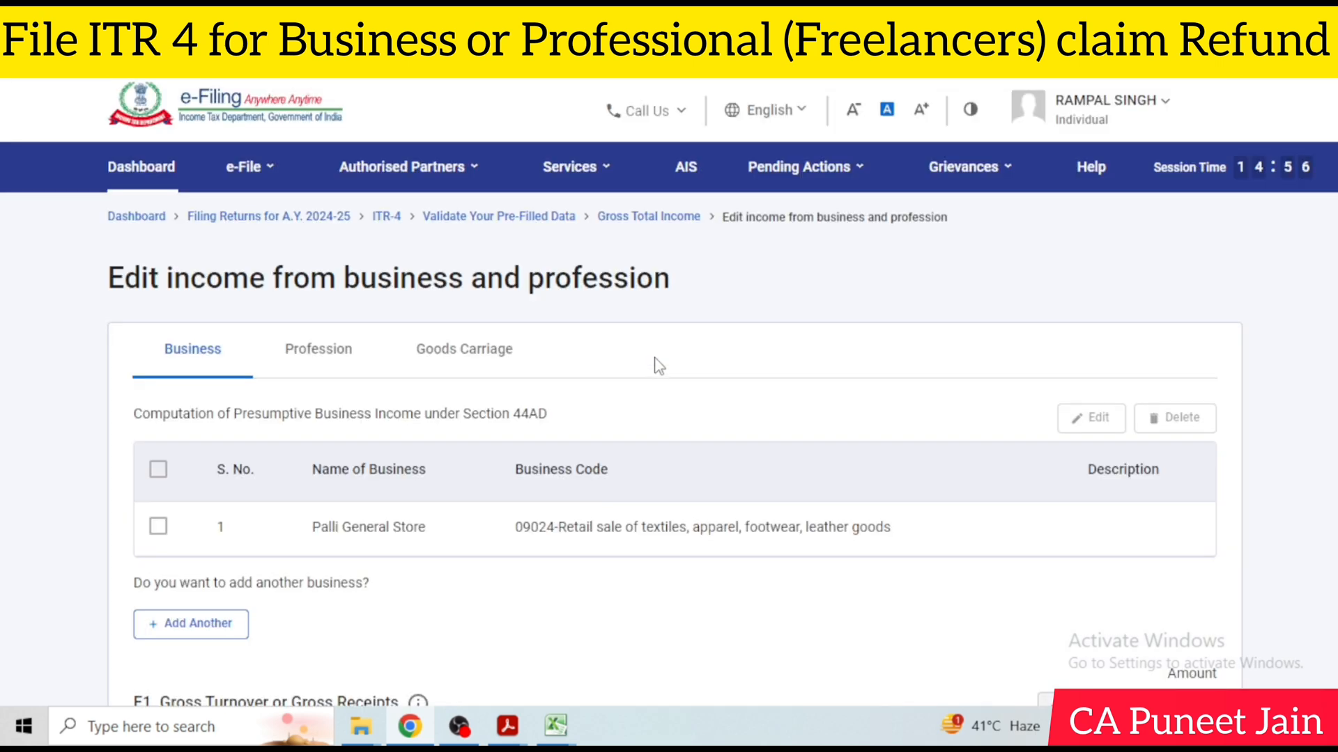
Look through the Business, Profession and Goods Carriage presumptive income forms, and return to the Business form
{"action": "scroll", "coordinate": [693, 365], "scroll_direction": "down", "scroll_amount": 6}
{"action": "scroll", "coordinate": [335, 325], "scroll_direction": "up", "scroll_amount": 7}
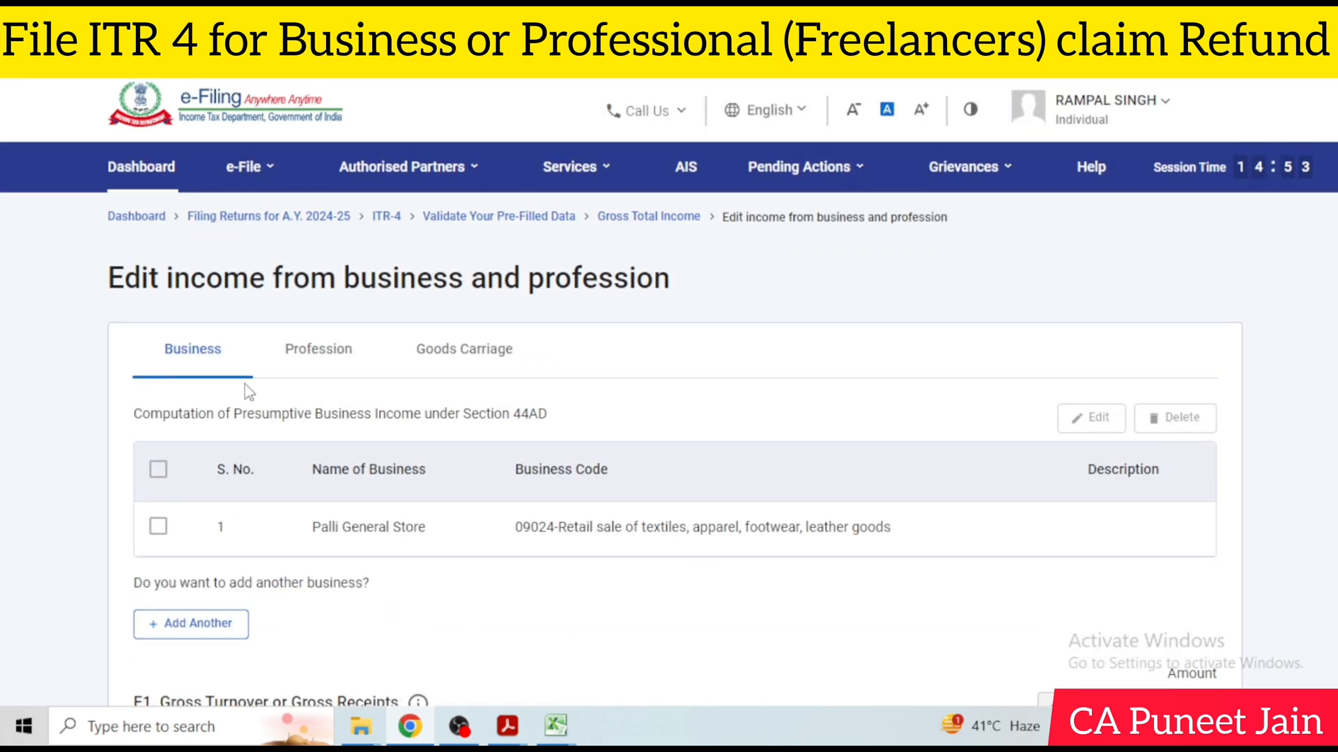
{"action": "left_click", "coordinate": [337, 359]}
{"action": "left_click", "coordinate": [478, 369]}
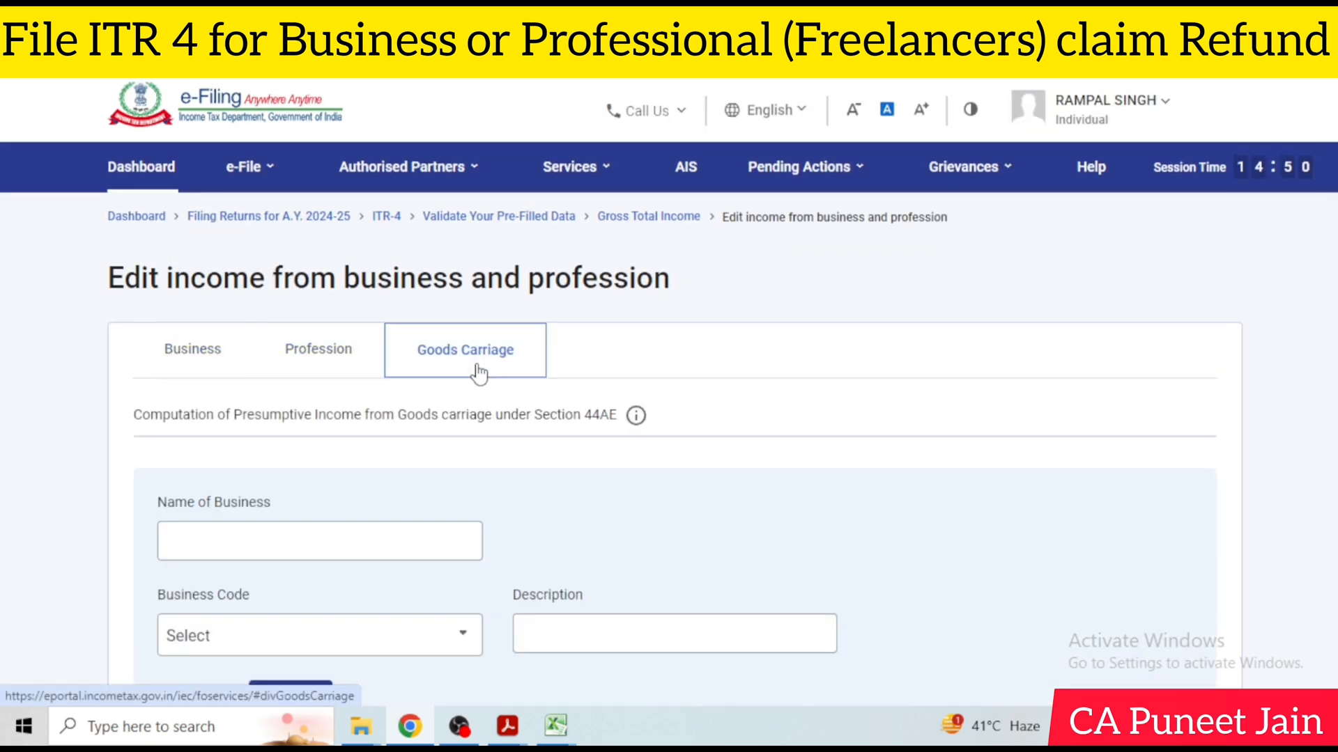
{"action": "scroll", "coordinate": [478, 373], "scroll_direction": "down", "scroll_amount": 2}
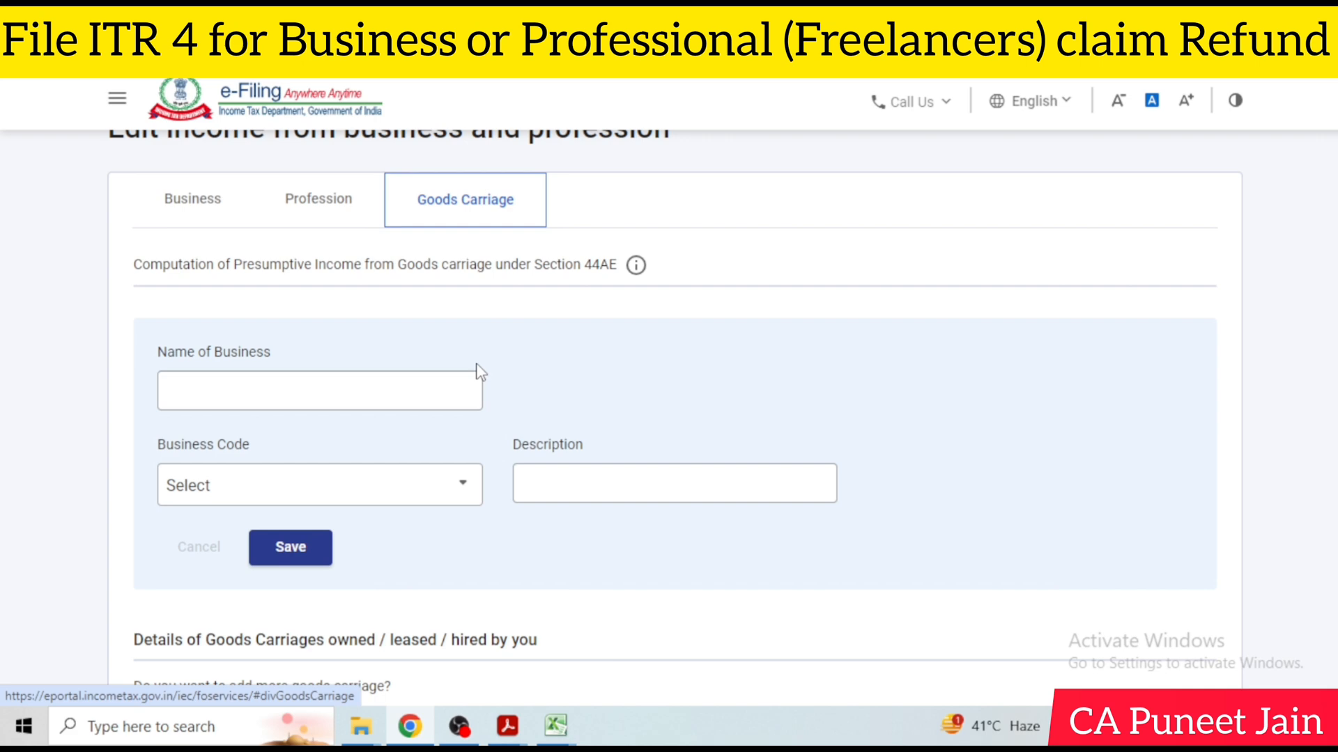
{"action": "left_click", "coordinate": [198, 210]}
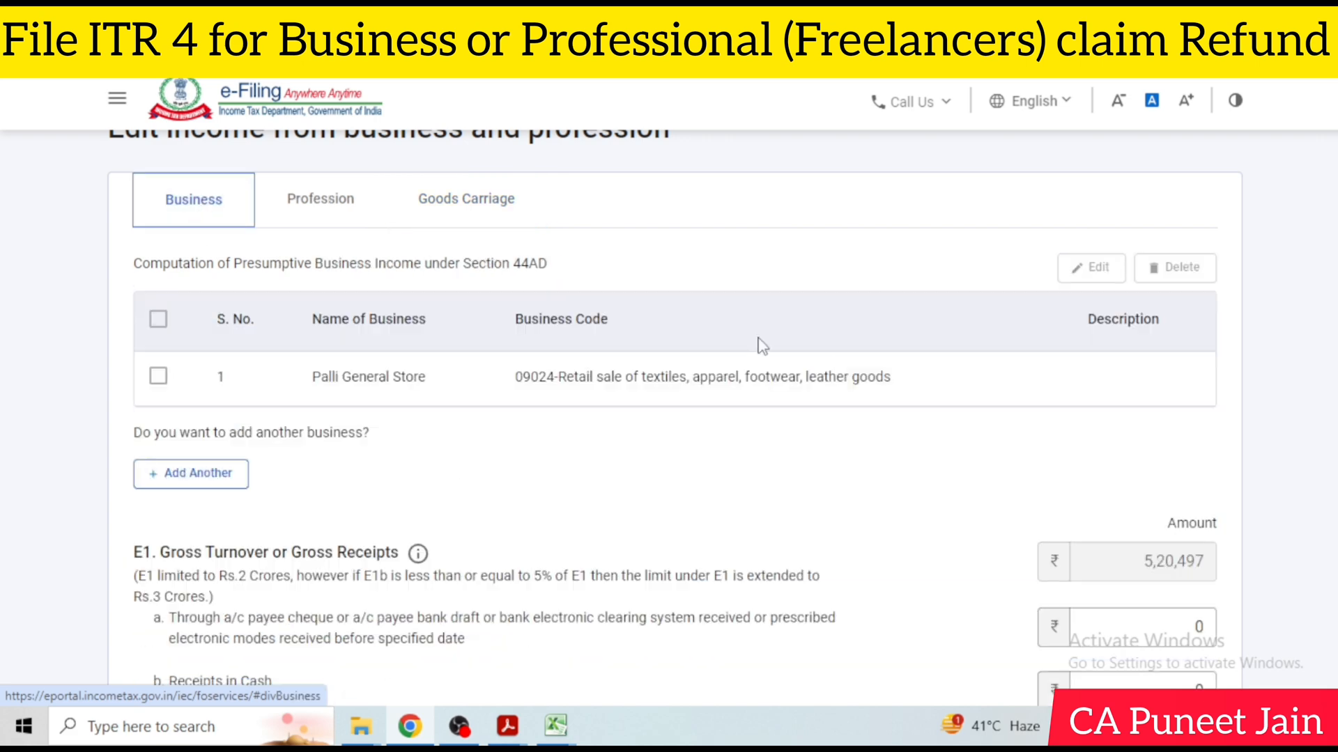
Examine the E1 gross turnover breakdown by mode of receipt and the E2 presumptive income under section 44AD
{"action": "scroll", "coordinate": [918, 379], "scroll_direction": "down", "scroll_amount": 3}
{"action": "scroll", "coordinate": [717, 374], "scroll_direction": "down", "scroll_amount": 2}
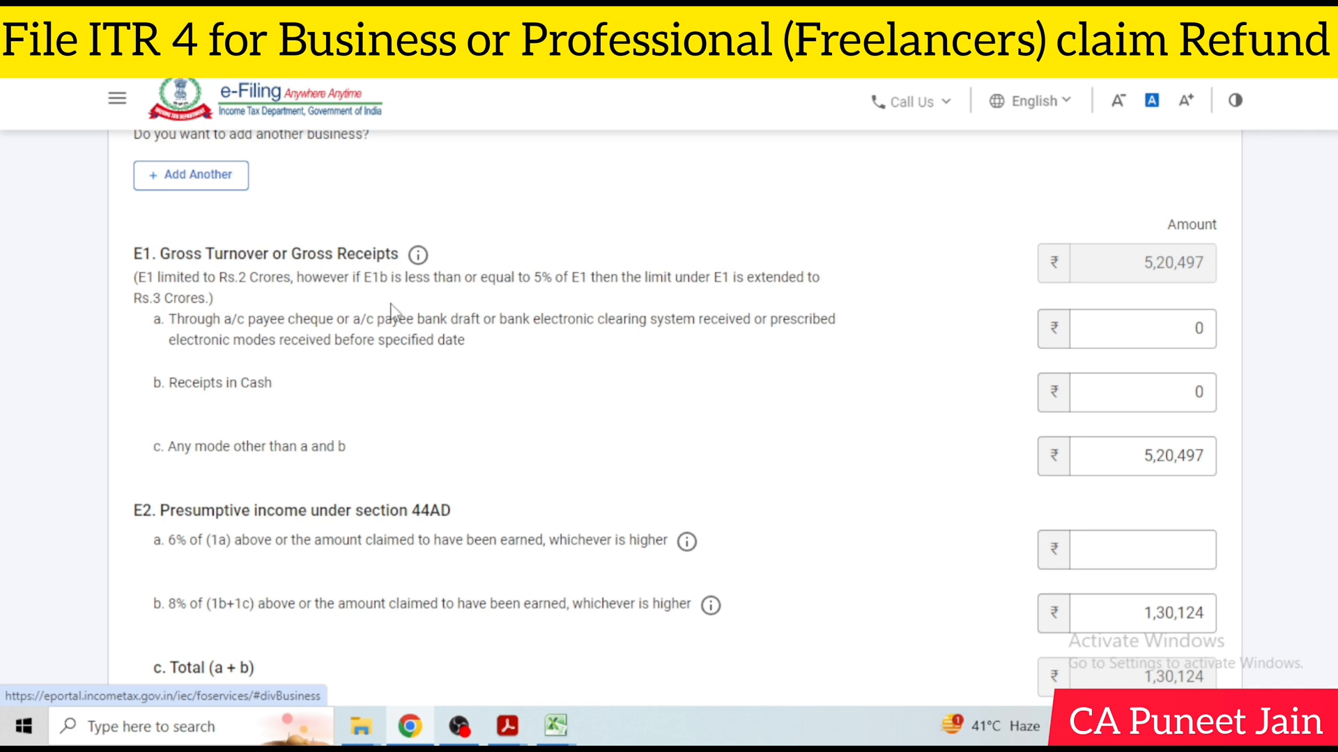
{"action": "left_click", "coordinate": [1074, 383]}
{"action": "left_click", "coordinate": [1199, 337]}
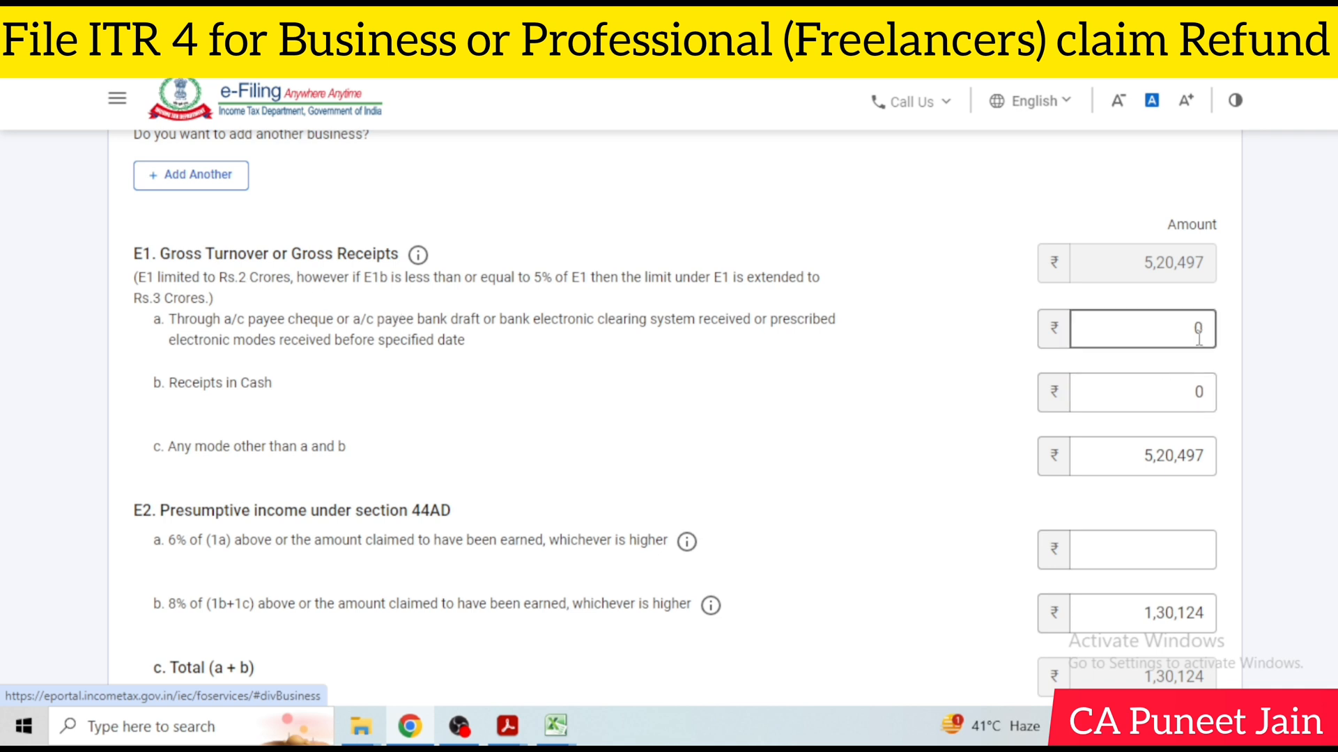
{"action": "scroll", "coordinate": [1198, 314], "scroll_direction": "down", "scroll_amount": 1}
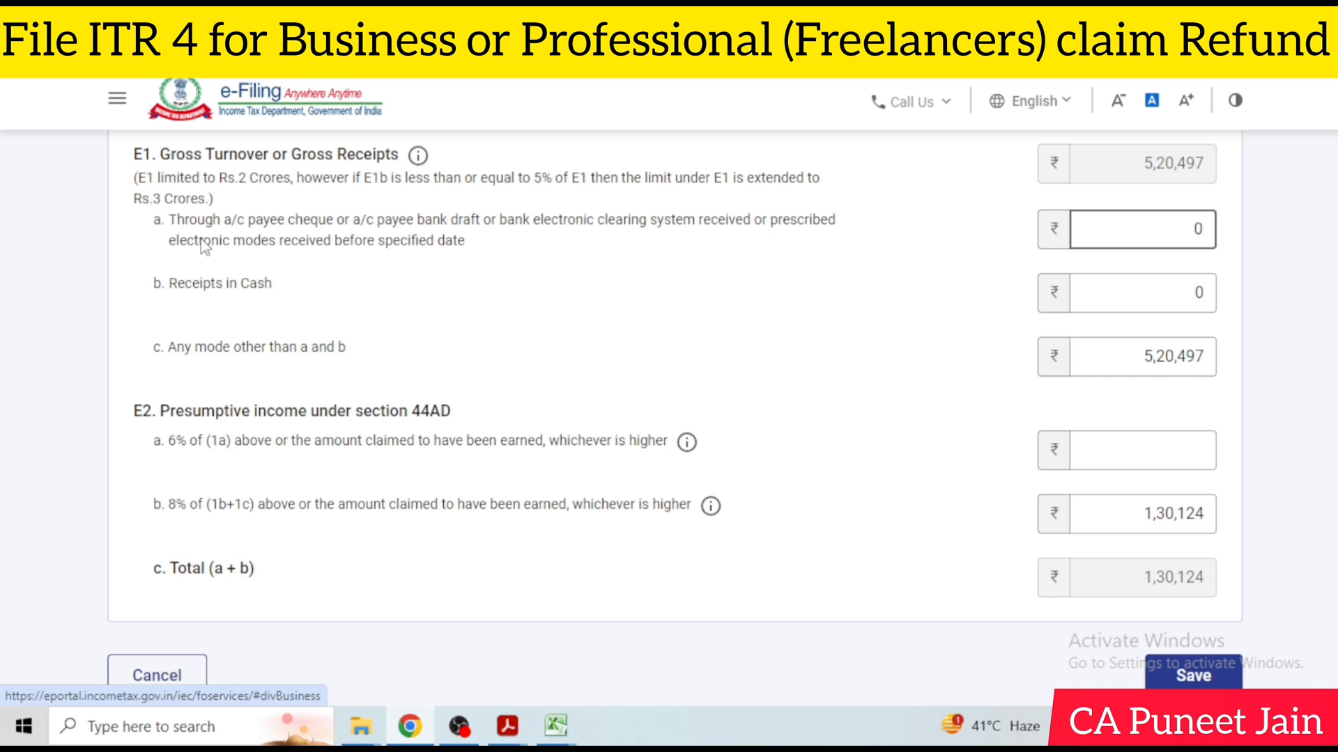
{"action": "left_click_drag", "start_coordinate": [168, 220], "coordinate": [483, 253]}
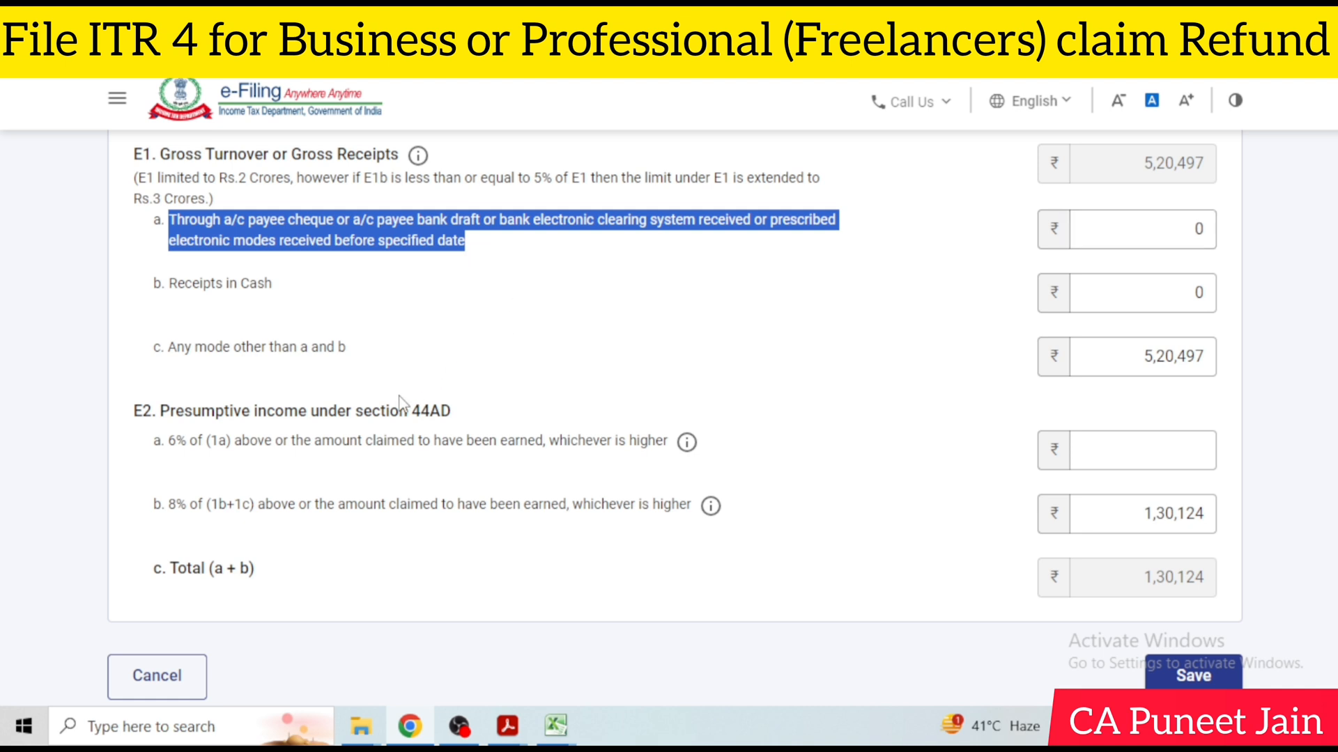
{"action": "left_click_drag", "start_coordinate": [170, 285], "coordinate": [350, 349]}
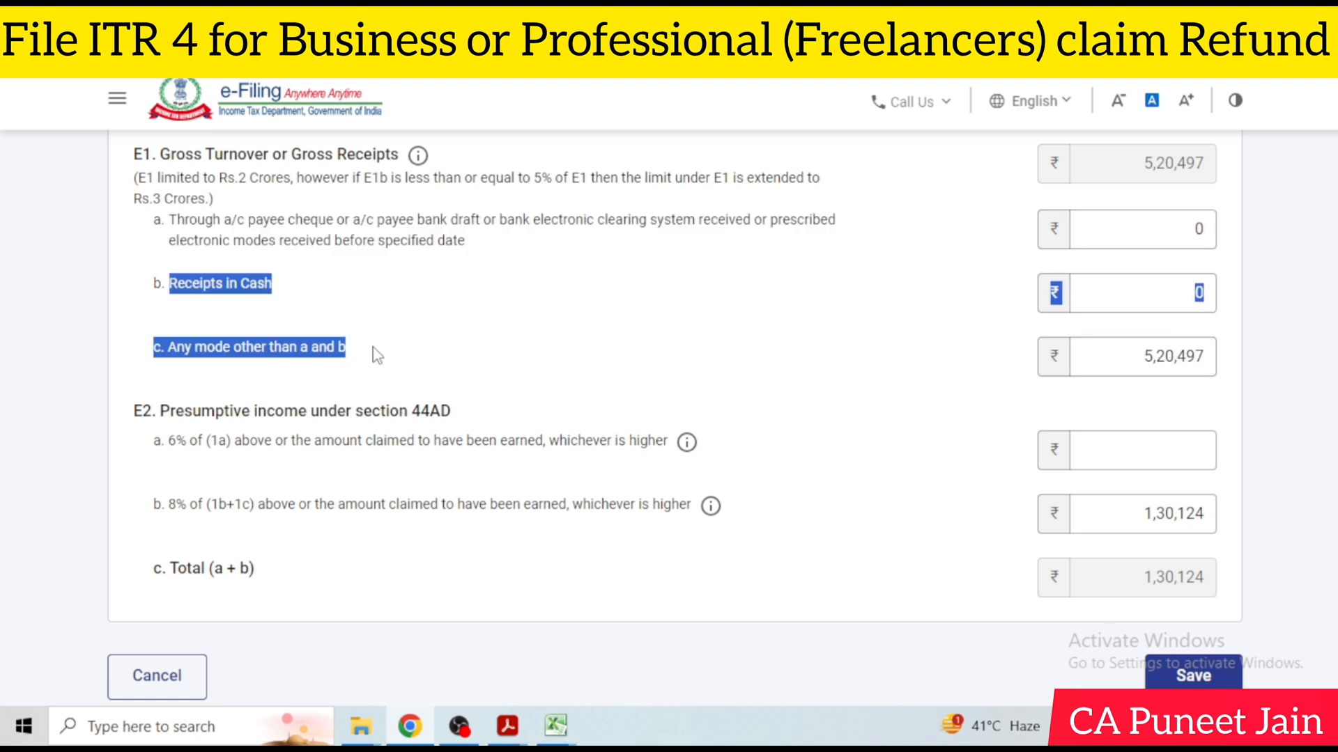
{"action": "left_click", "coordinate": [394, 350]}
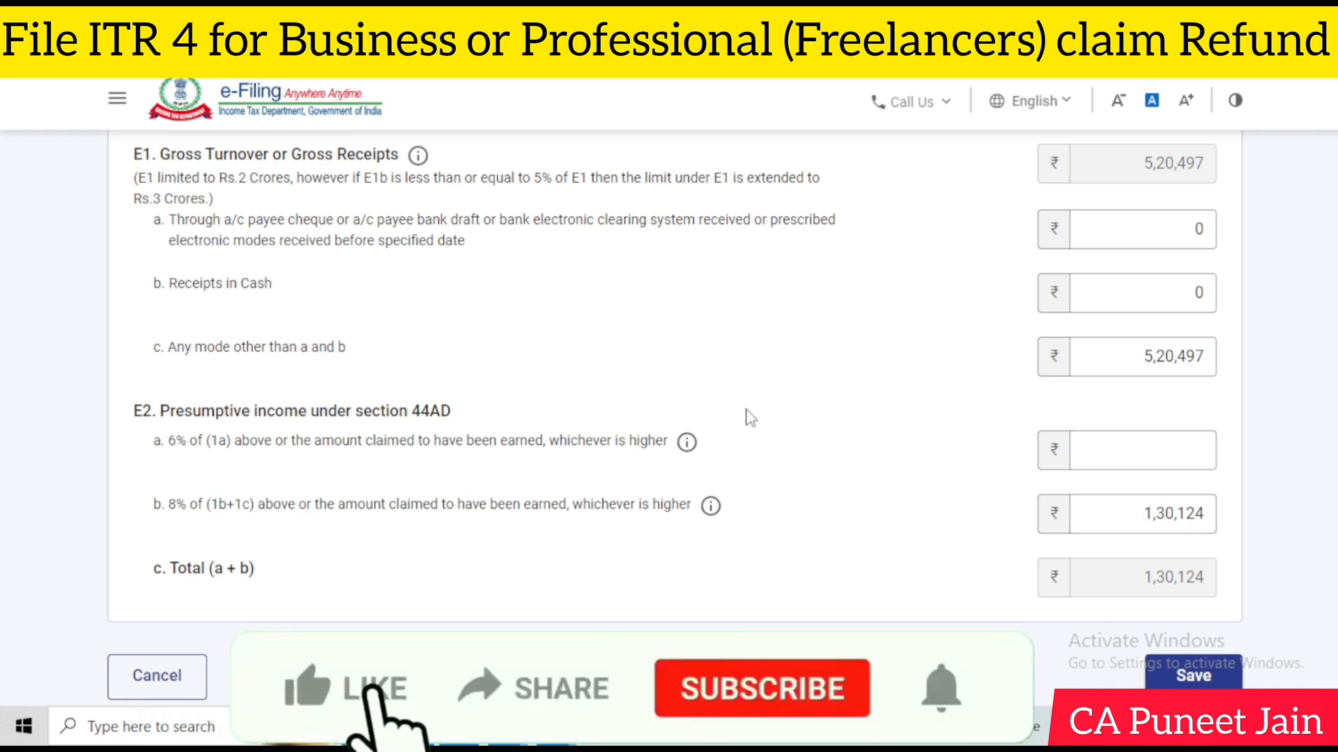
Open the Profession presumptive income form and look through its list of business codes
{"action": "scroll", "coordinate": [749, 416], "scroll_direction": "up", "scroll_amount": 2}
{"action": "scroll", "coordinate": [739, 417], "scroll_direction": "up", "scroll_amount": 4}
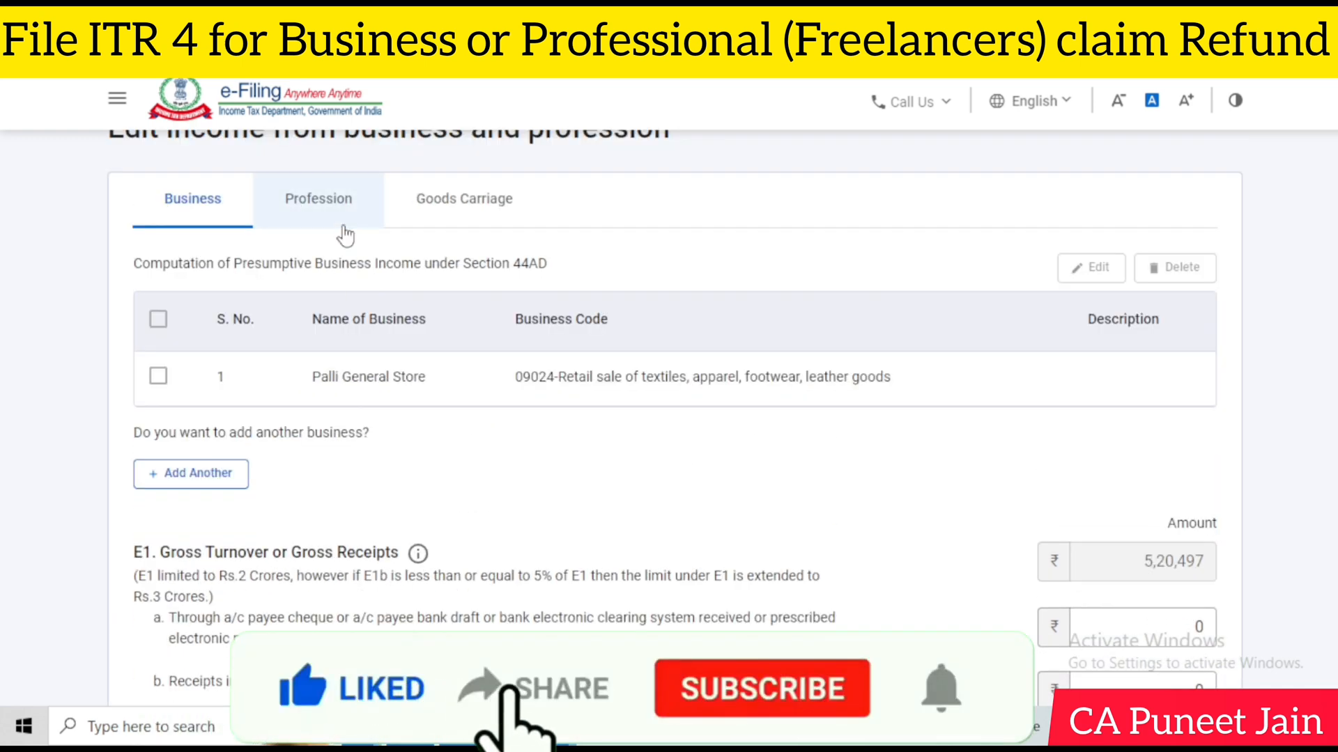
{"action": "left_click", "coordinate": [342, 222]}
{"action": "scroll", "coordinate": [816, 349], "scroll_direction": "down", "scroll_amount": 5}
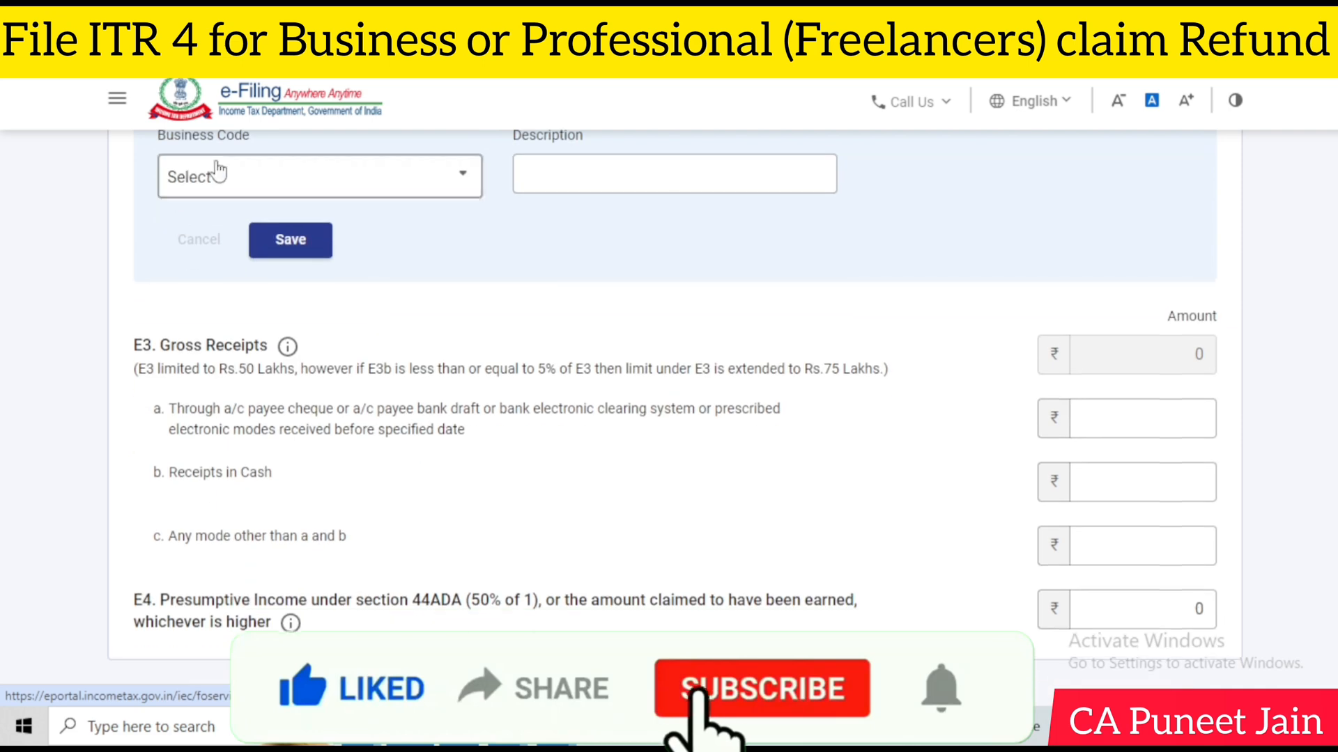
{"action": "left_click", "coordinate": [307, 176]}
{"action": "scroll", "coordinate": [320, 376], "scroll_direction": "down", "scroll_amount": 10}
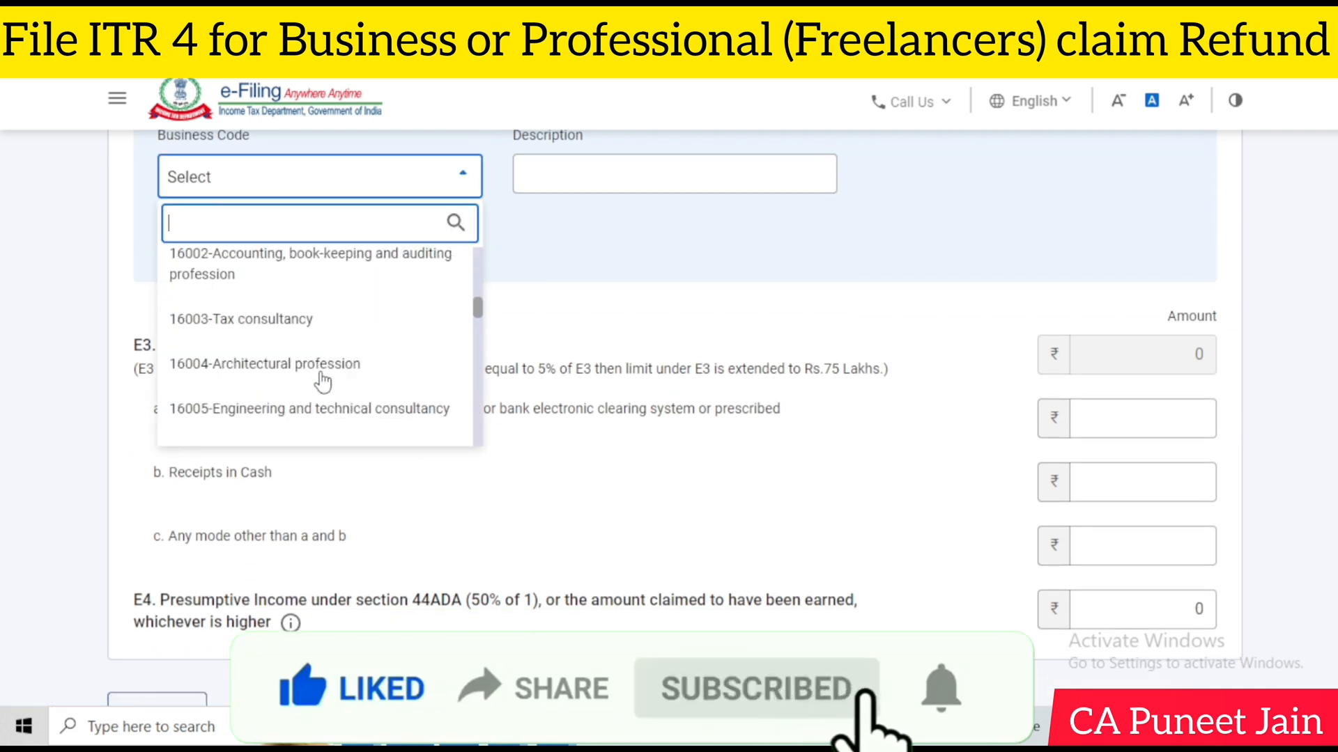
{"action": "scroll", "coordinate": [324, 379], "scroll_direction": "down", "scroll_amount": 3}
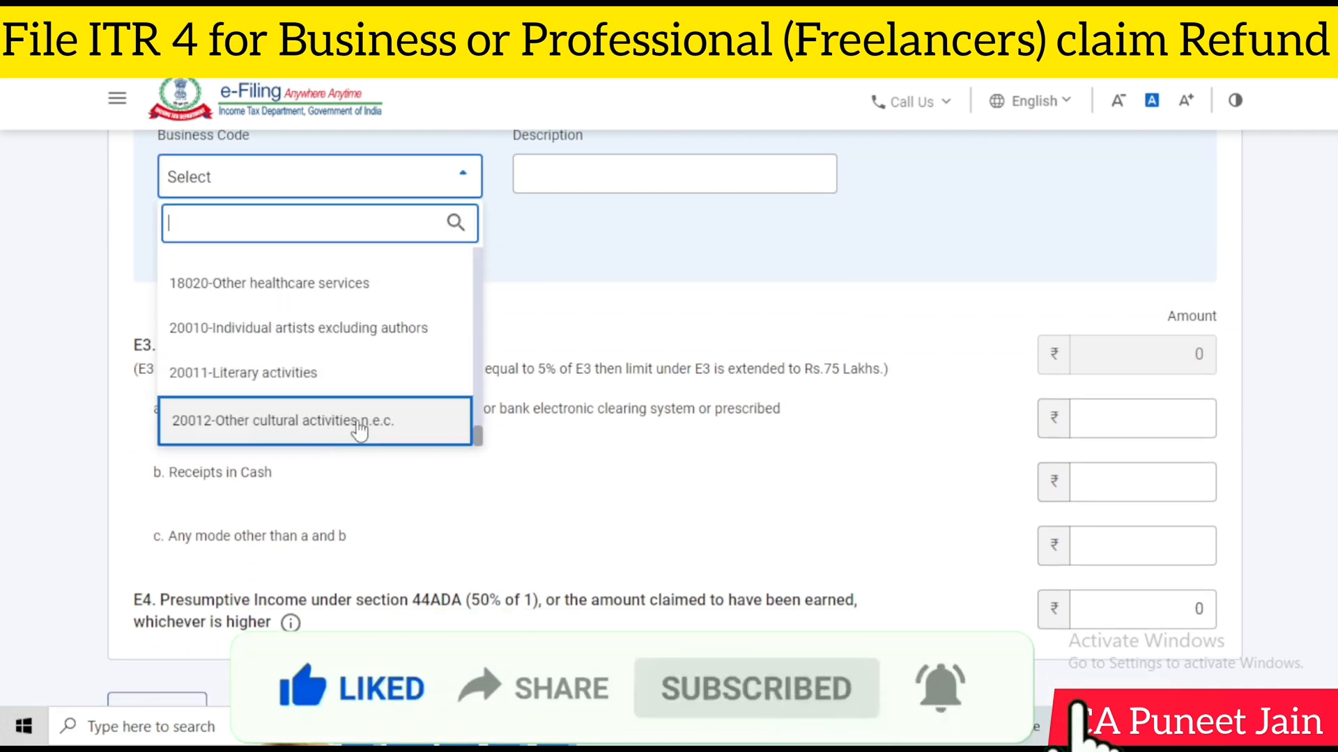
{"action": "left_click", "coordinate": [647, 257]}
Examine the E3 gross receipts limits, the receipt modes and the E4 presumptive income under section 44ADA
{"action": "scroll", "coordinate": [641, 251], "scroll_direction": "down", "scroll_amount": 1}
{"action": "scroll", "coordinate": [513, 263], "scroll_direction": "down", "scroll_amount": 1}
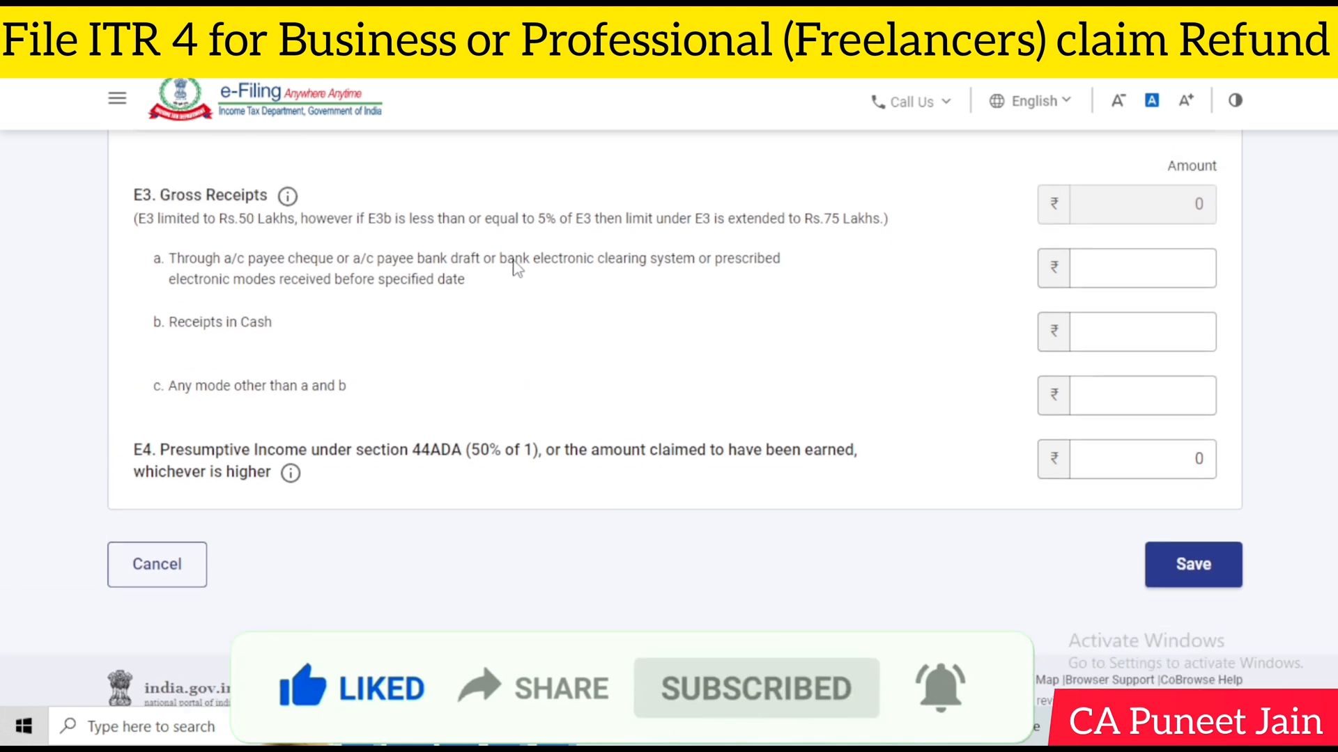
{"action": "scroll", "coordinate": [515, 264], "scroll_direction": "up", "scroll_amount": 1}
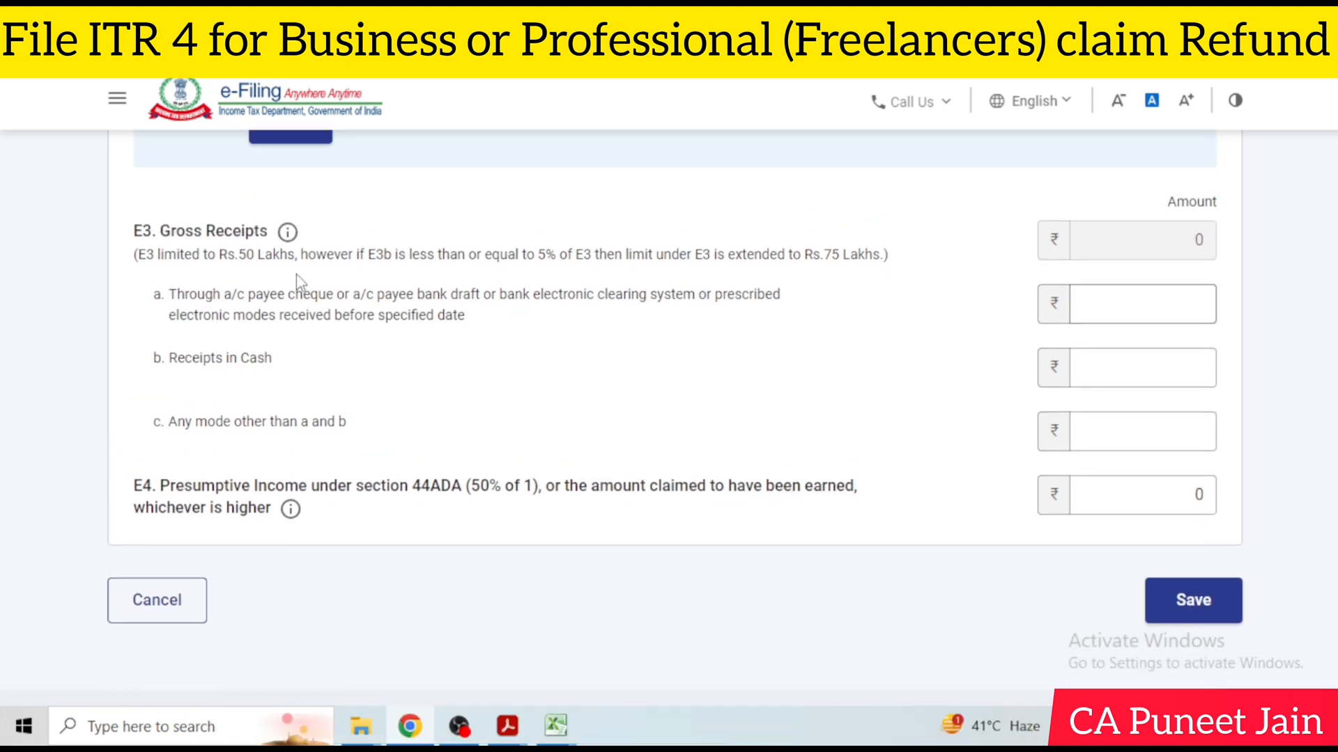
{"action": "left_click_drag", "start_coordinate": [450, 258], "coordinate": [557, 270]}
{"action": "left_click", "coordinate": [786, 328]}
{"action": "left_click", "coordinate": [1163, 308]}
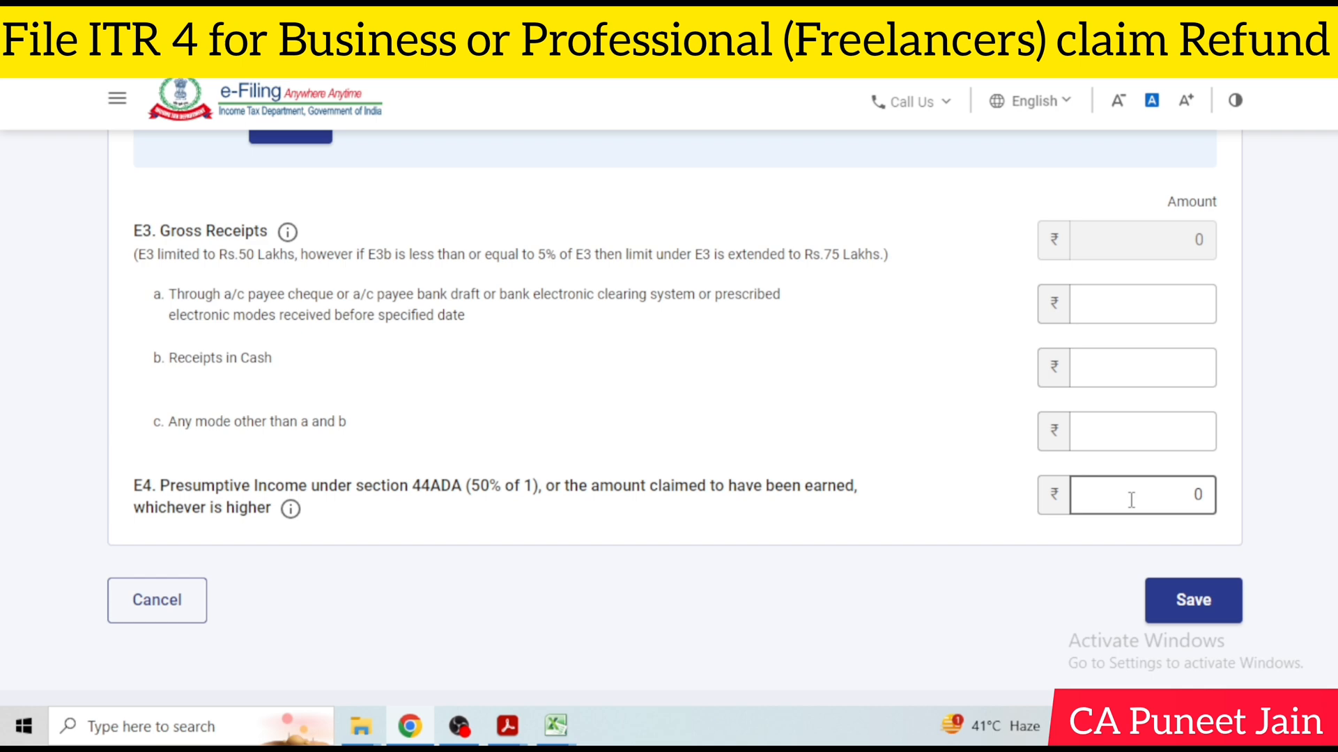
{"action": "scroll", "coordinate": [597, 448], "scroll_direction": "up", "scroll_amount": 10}
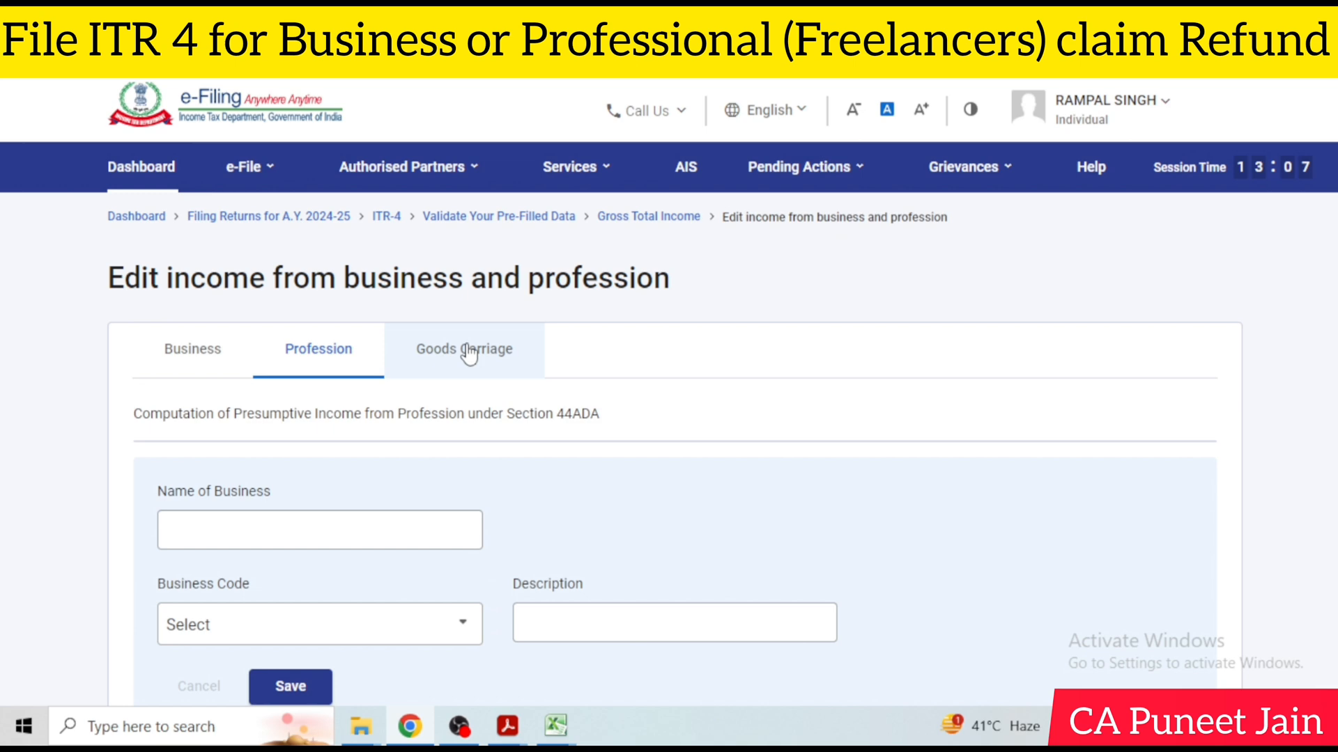
Look through the Goods Carriage form for presumptive income under section 44AE
{"action": "left_click", "coordinate": [468, 354]}
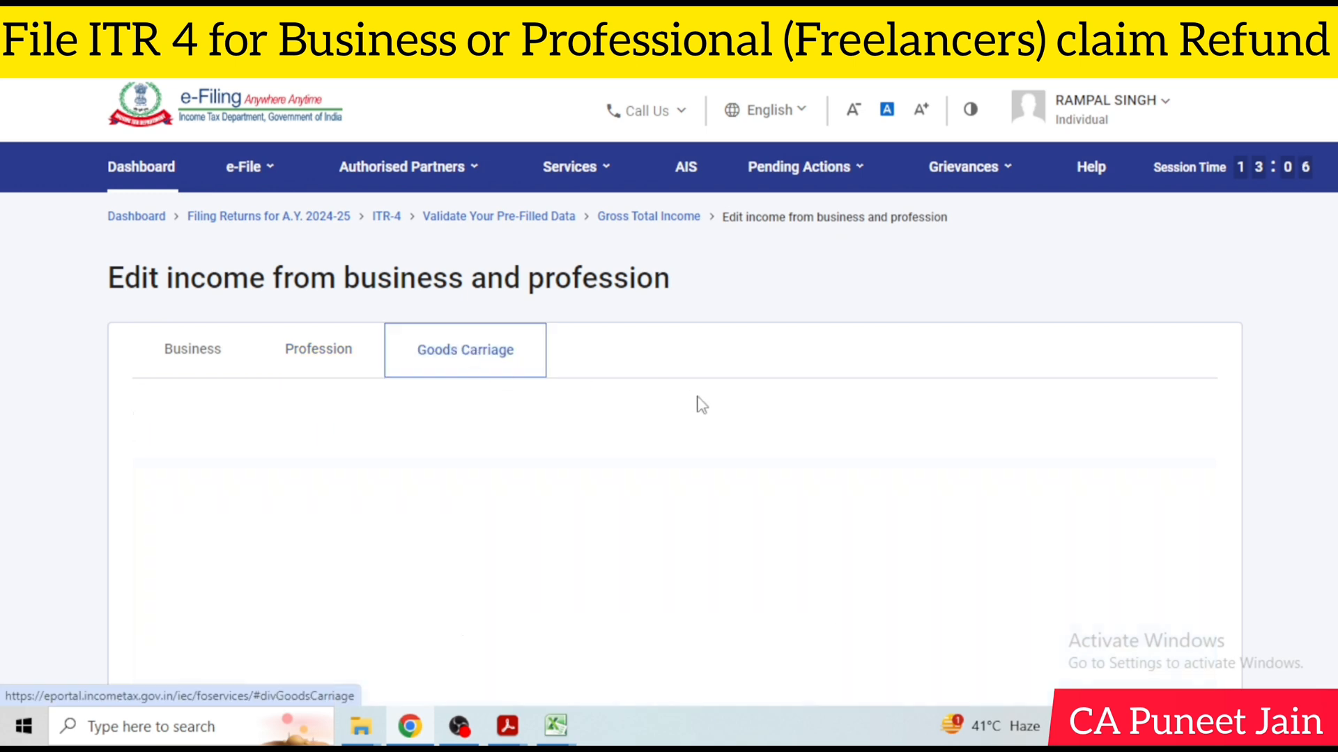
{"action": "scroll", "coordinate": [717, 386], "scroll_direction": "down", "scroll_amount": 9}
{"action": "scroll", "coordinate": [718, 385], "scroll_direction": "up", "scroll_amount": 1}
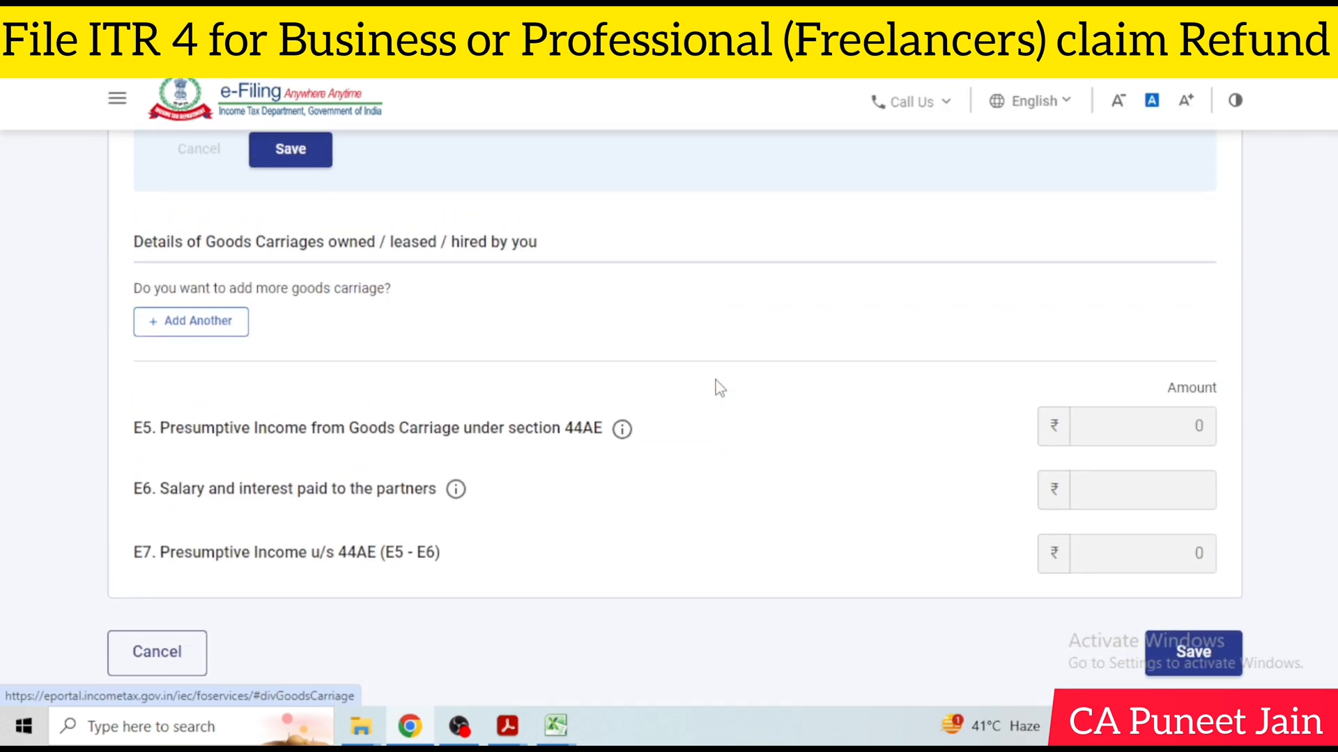
{"action": "scroll", "coordinate": [717, 382], "scroll_direction": "down", "scroll_amount": 1}
{"action": "scroll", "coordinate": [660, 370], "scroll_direction": "up", "scroll_amount": 4}
{"action": "scroll", "coordinate": [209, 257], "scroll_direction": "up", "scroll_amount": 3}
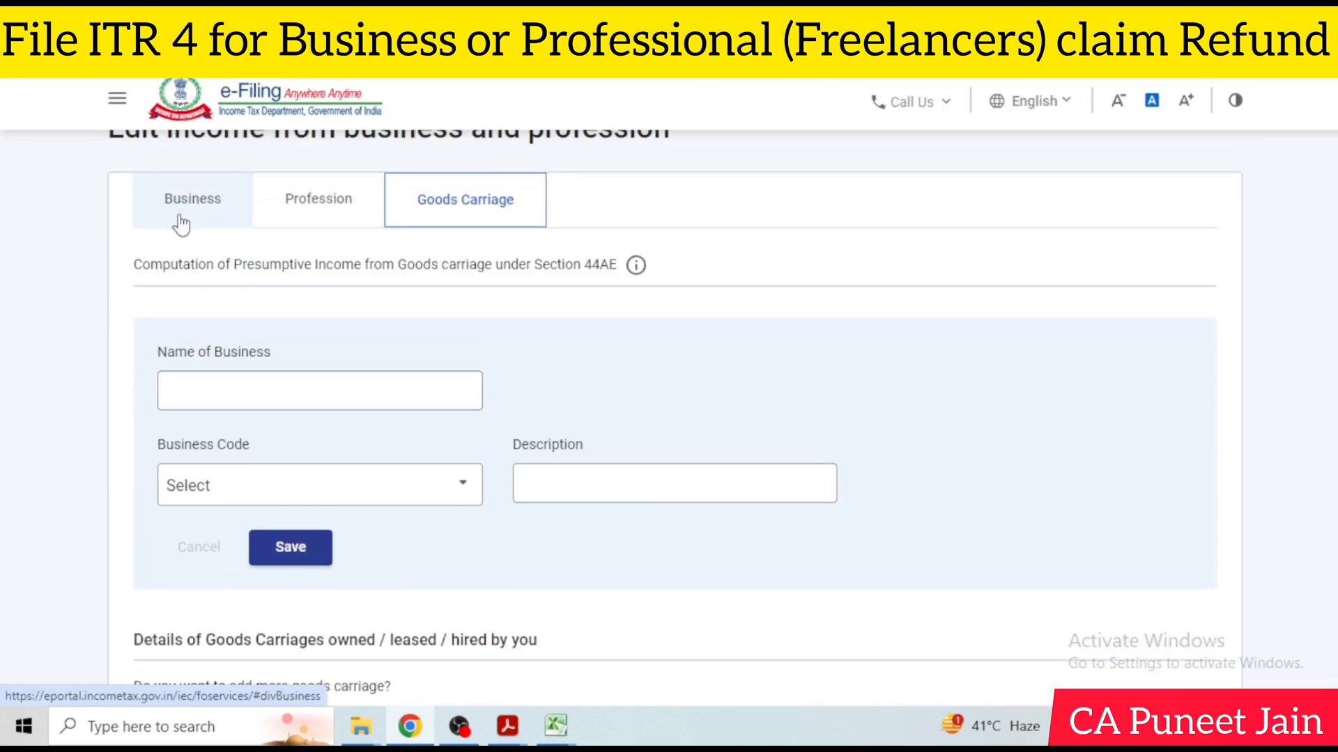
Return to the Business form and save the income from business and profession
{"action": "left_click", "coordinate": [179, 224]}
{"action": "scroll", "coordinate": [755, 299], "scroll_direction": "down", "scroll_amount": 10}
{"action": "left_click", "coordinate": [1220, 514]}
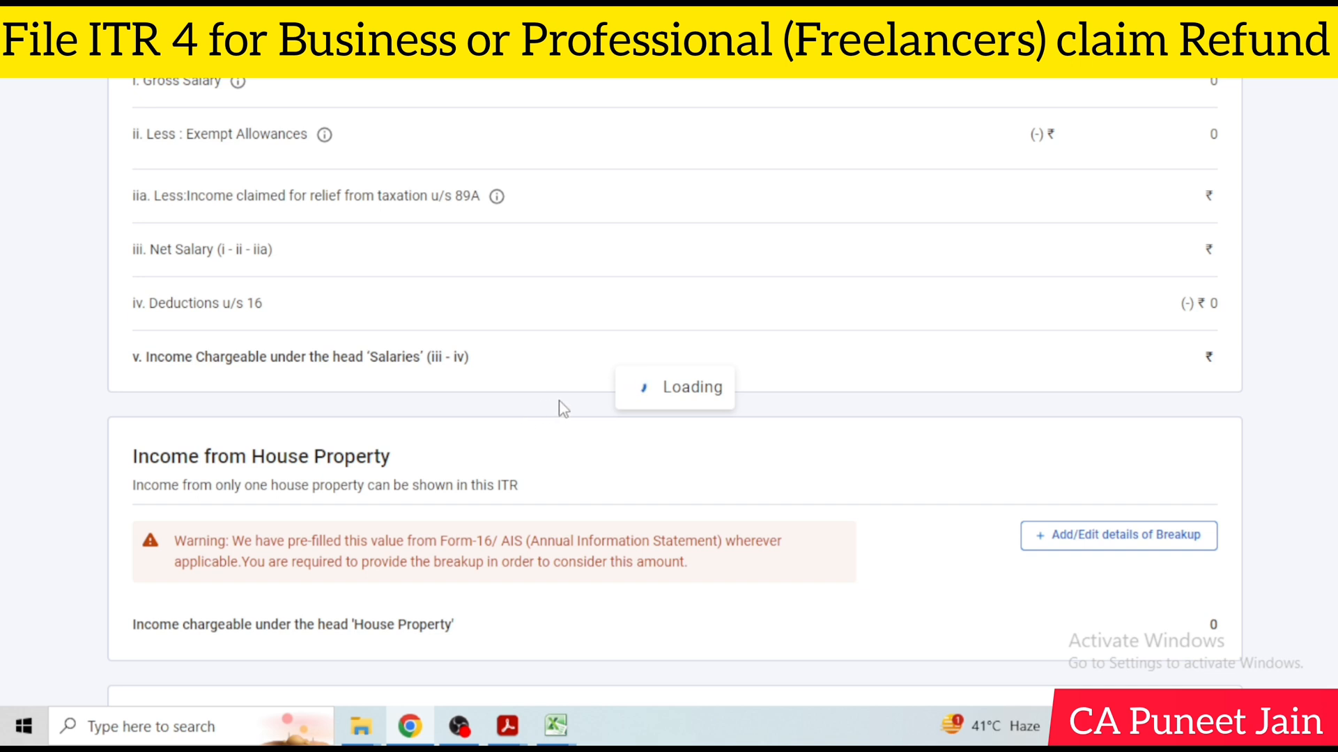
Check the income from other sources and the Gross Total Income, and open the form for adding another income
{"action": "scroll", "coordinate": [563, 409], "scroll_direction": "down", "scroll_amount": 1}
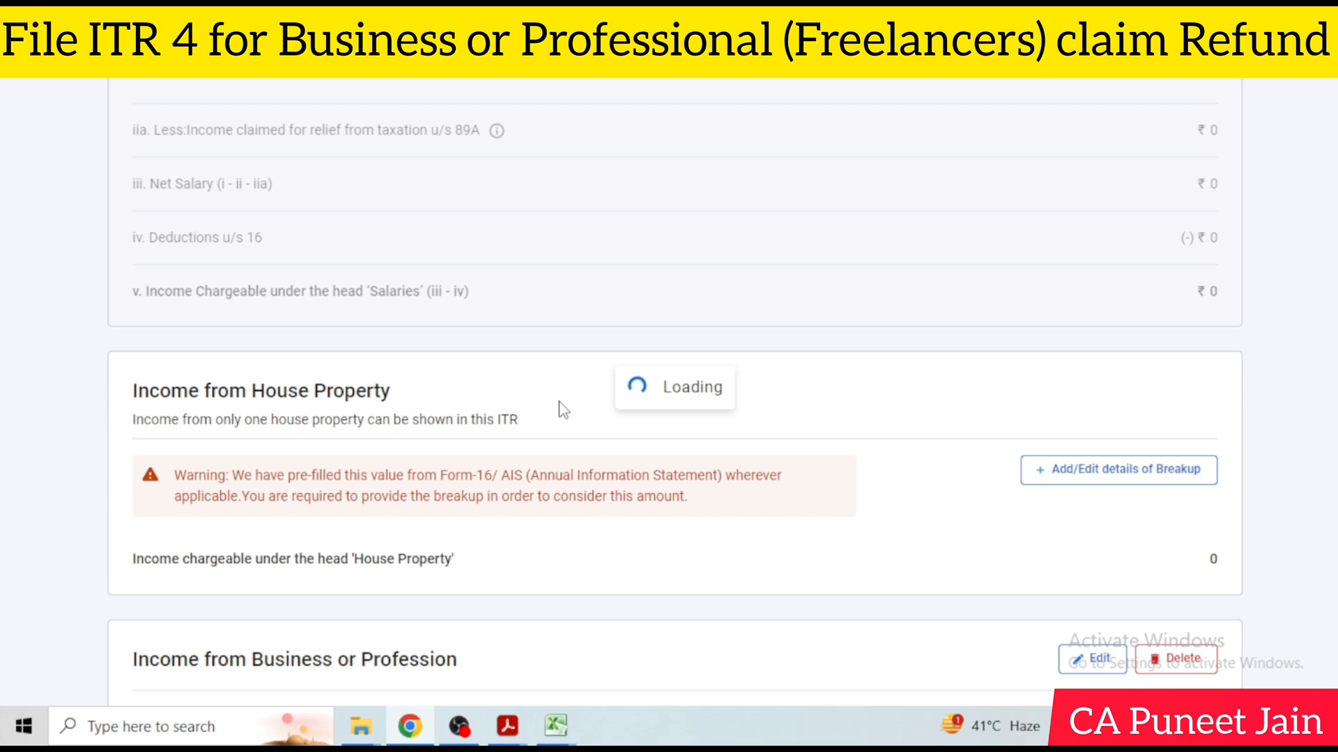
{"action": "scroll", "coordinate": [562, 410], "scroll_direction": "down", "scroll_amount": 15}
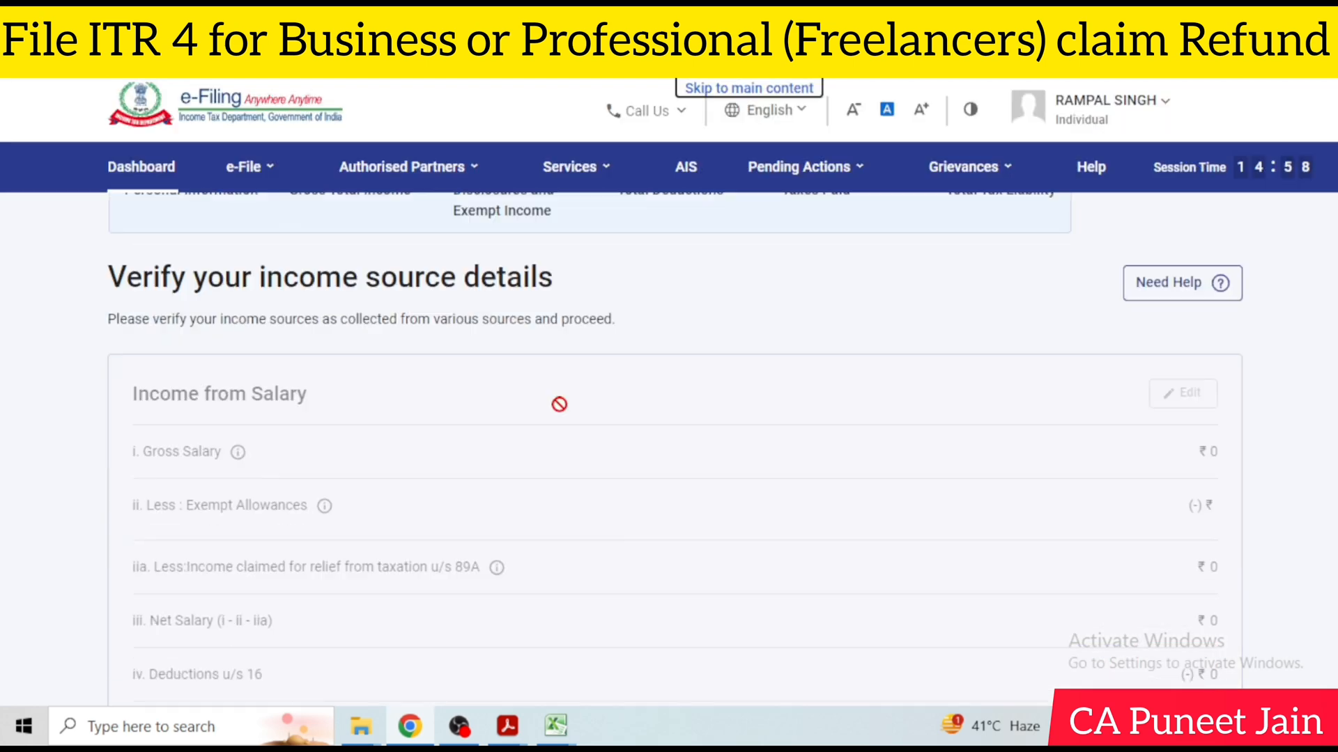
{"action": "scroll", "coordinate": [571, 423], "scroll_direction": "down", "scroll_amount": 4}
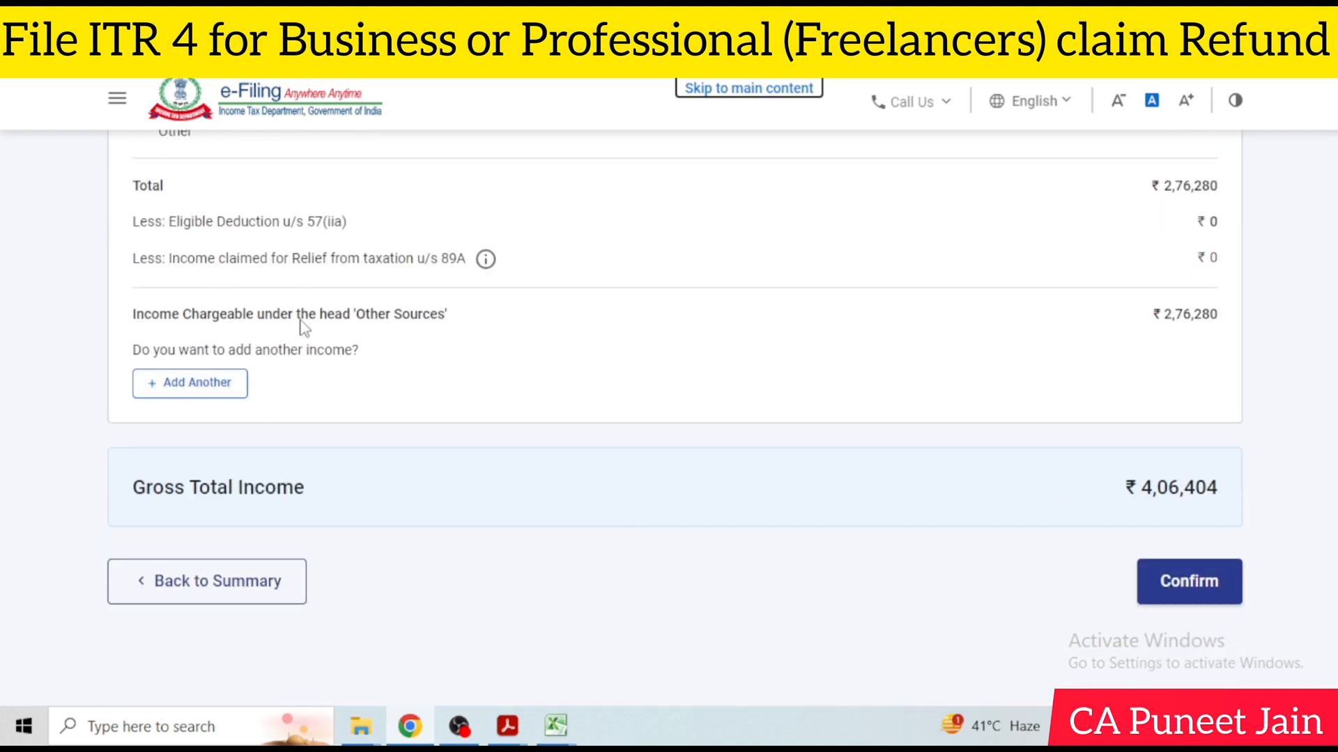
{"action": "scroll", "coordinate": [207, 394], "scroll_direction": "up", "scroll_amount": 3}
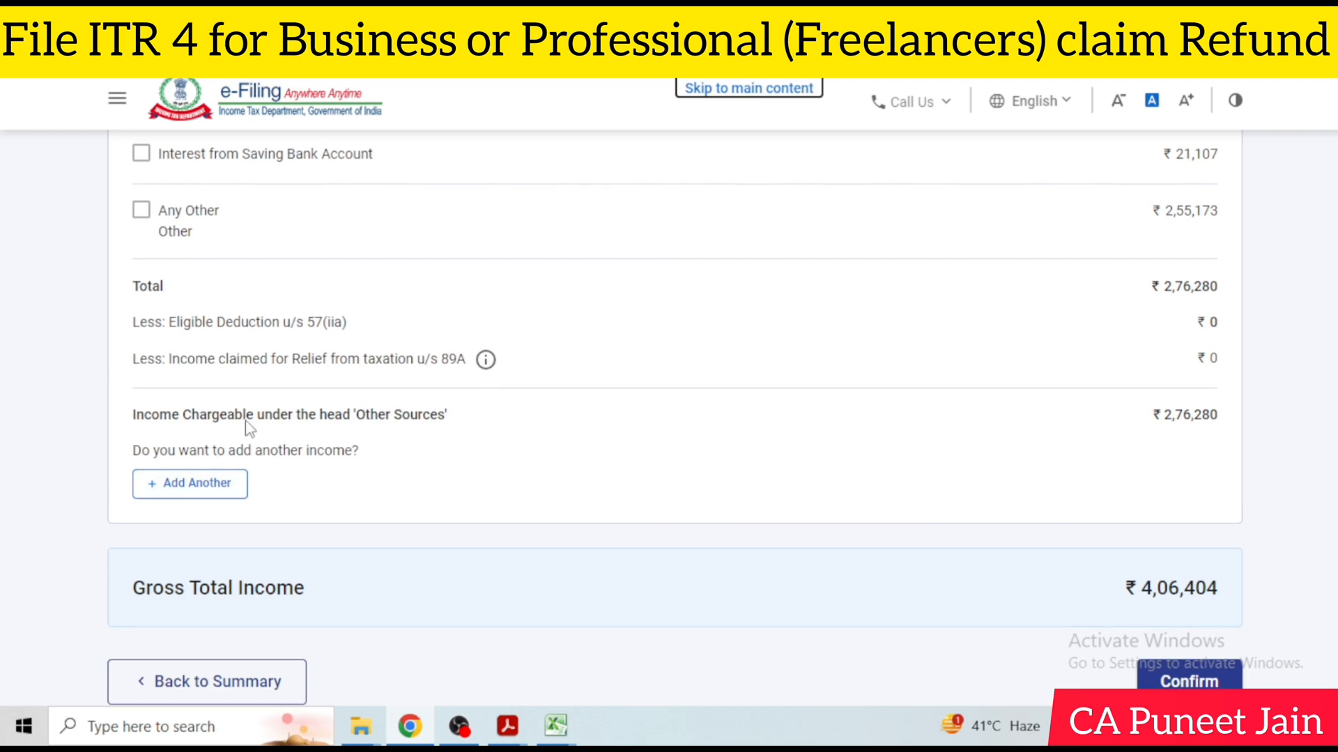
{"action": "left_click", "coordinate": [180, 586]}
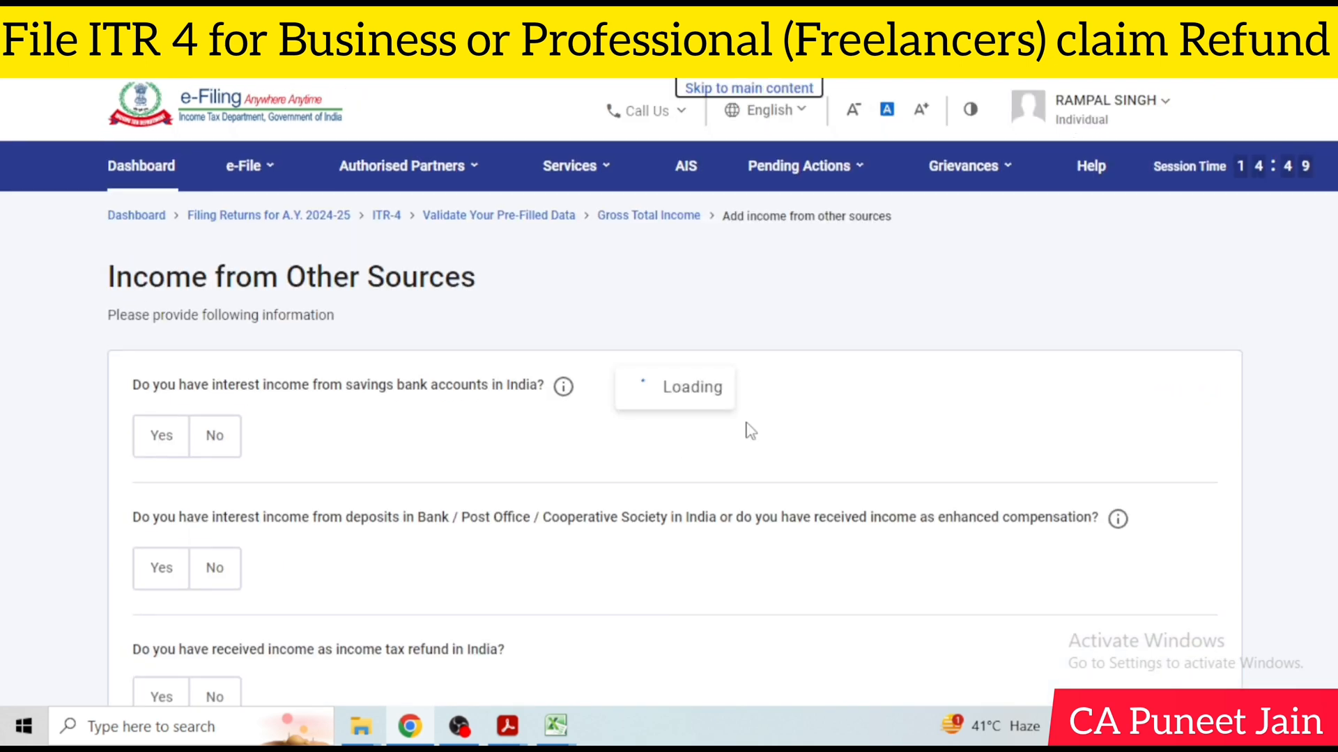
Review the prefilled answers on income from other sources, including any other and dividend income, and continue
{"action": "scroll", "coordinate": [335, 404], "scroll_direction": "down", "scroll_amount": 2}
{"action": "scroll", "coordinate": [333, 402], "scroll_direction": "down", "scroll_amount": 5}
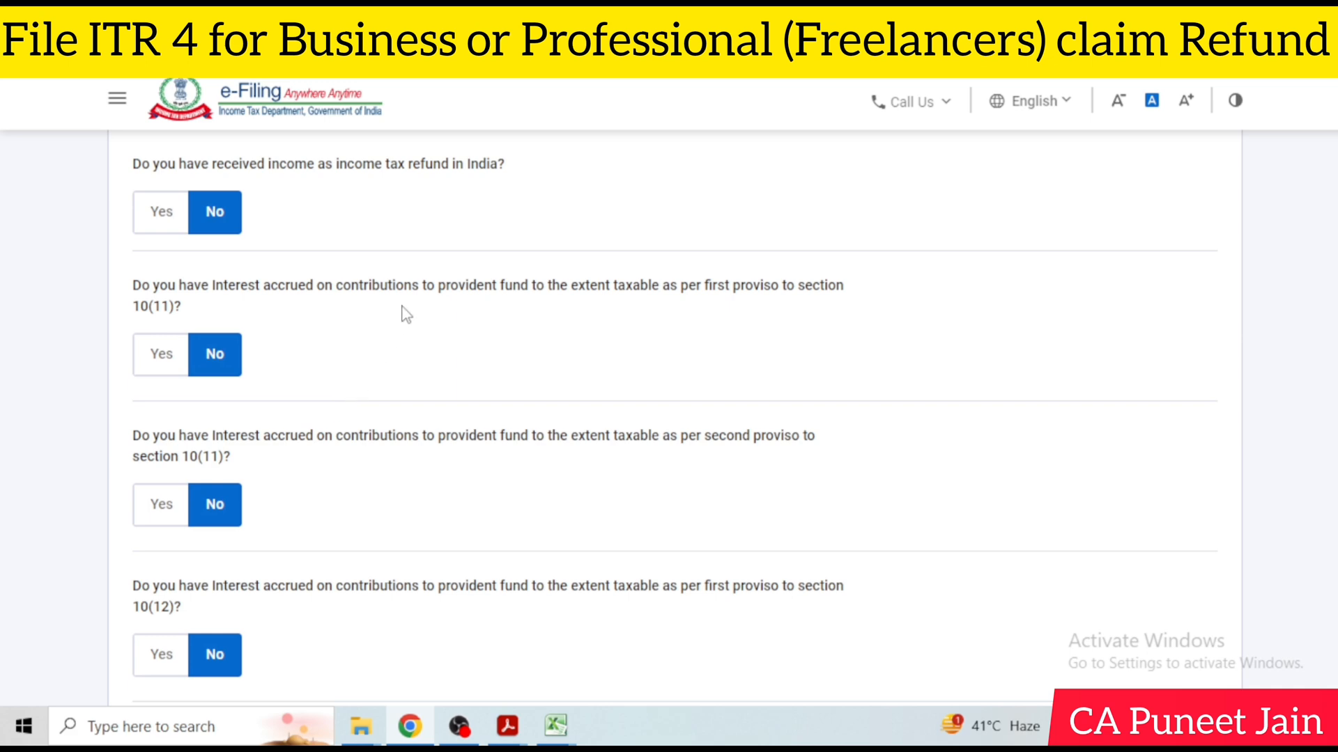
{"action": "scroll", "coordinate": [402, 310], "scroll_direction": "down", "scroll_amount": 4}
{"action": "scroll", "coordinate": [302, 397], "scroll_direction": "down", "scroll_amount": 2}
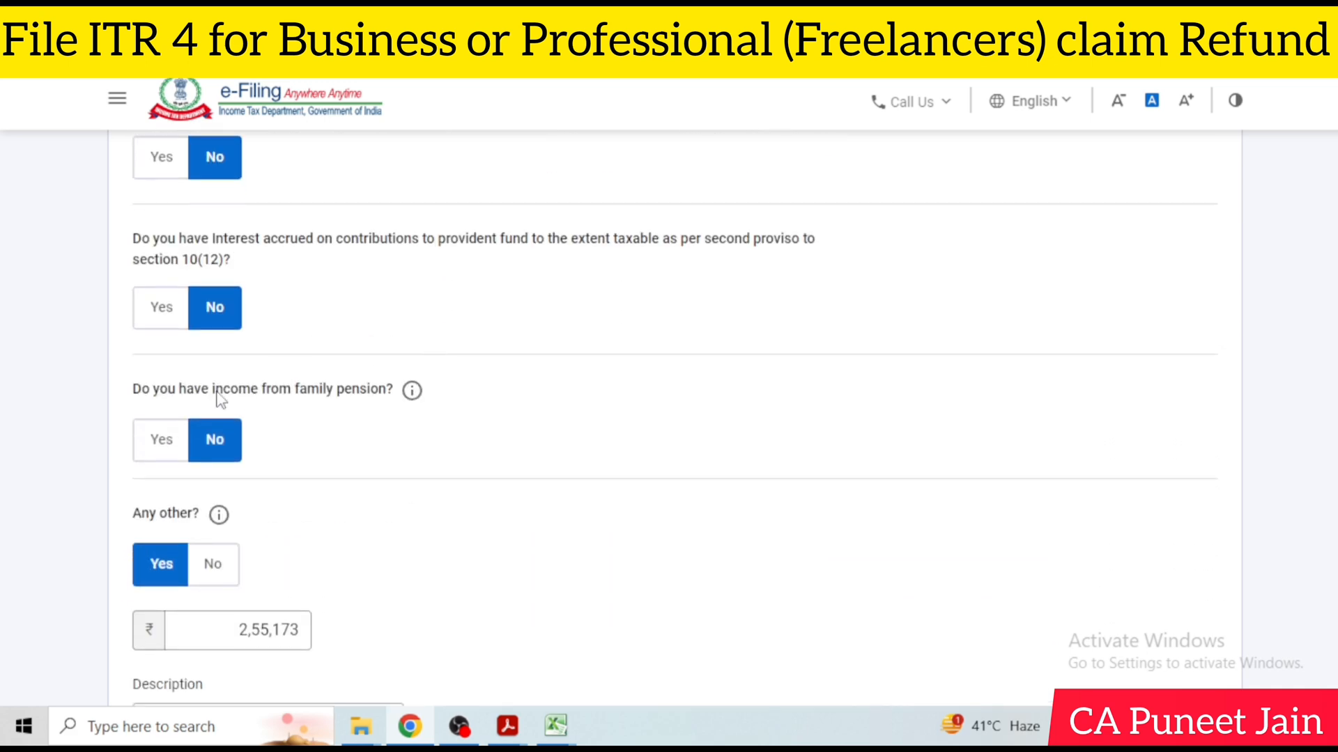
{"action": "scroll", "coordinate": [317, 388], "scroll_direction": "down", "scroll_amount": 5}
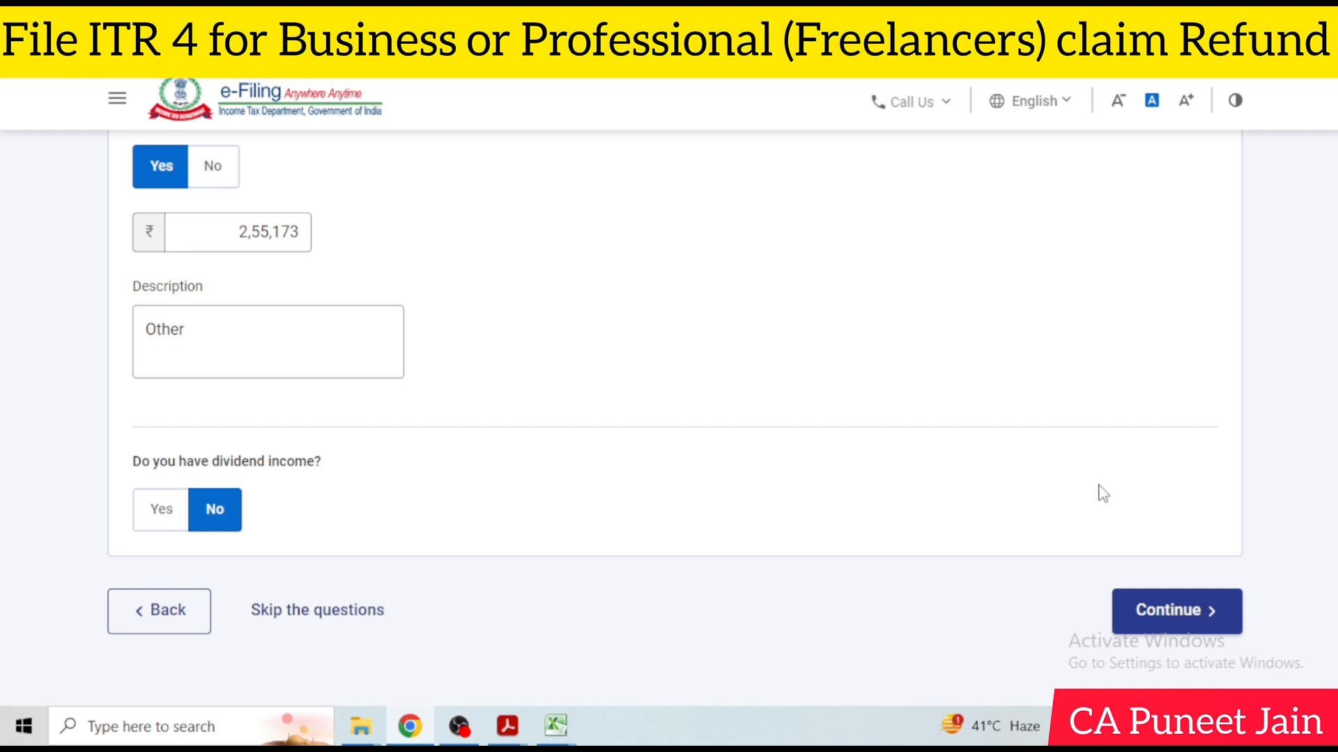
{"action": "left_click", "coordinate": [1151, 630]}
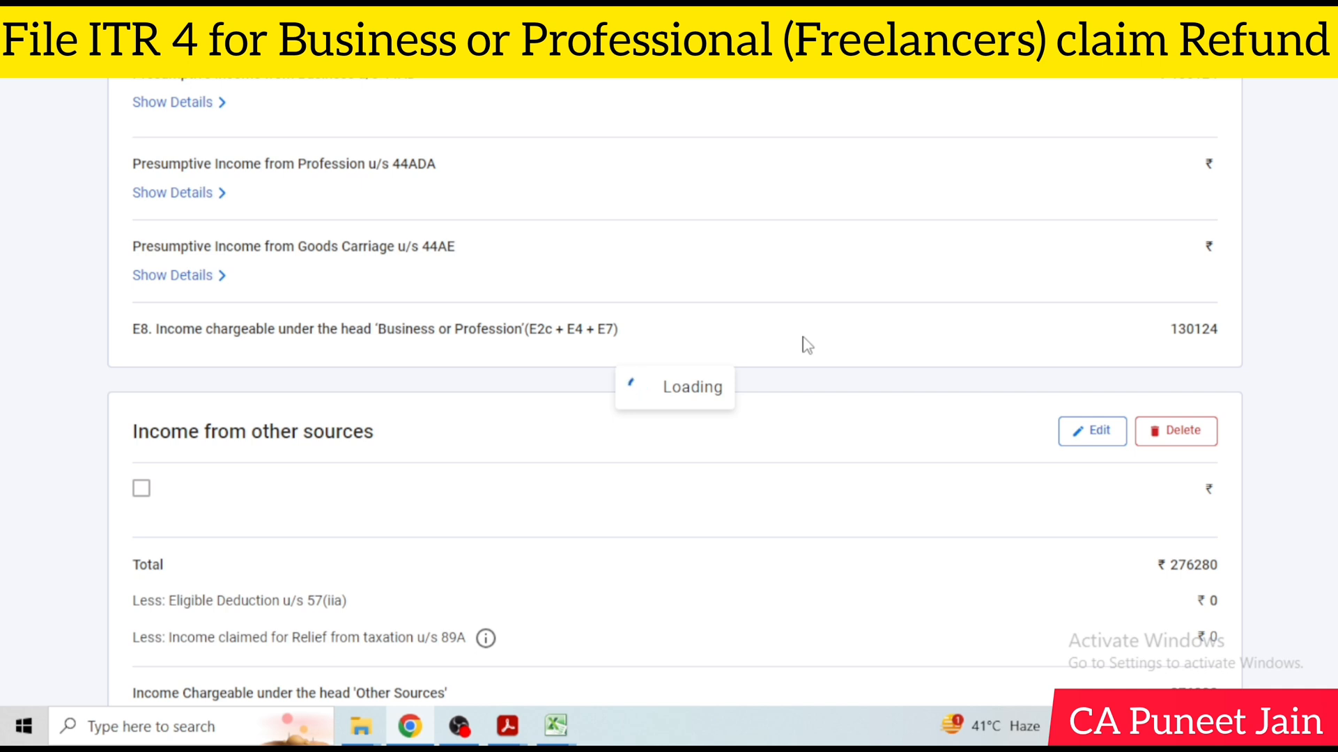
Confirm the Gross Total Income section of the return
{"action": "scroll", "coordinate": [808, 345], "scroll_direction": "down", "scroll_amount": 1}
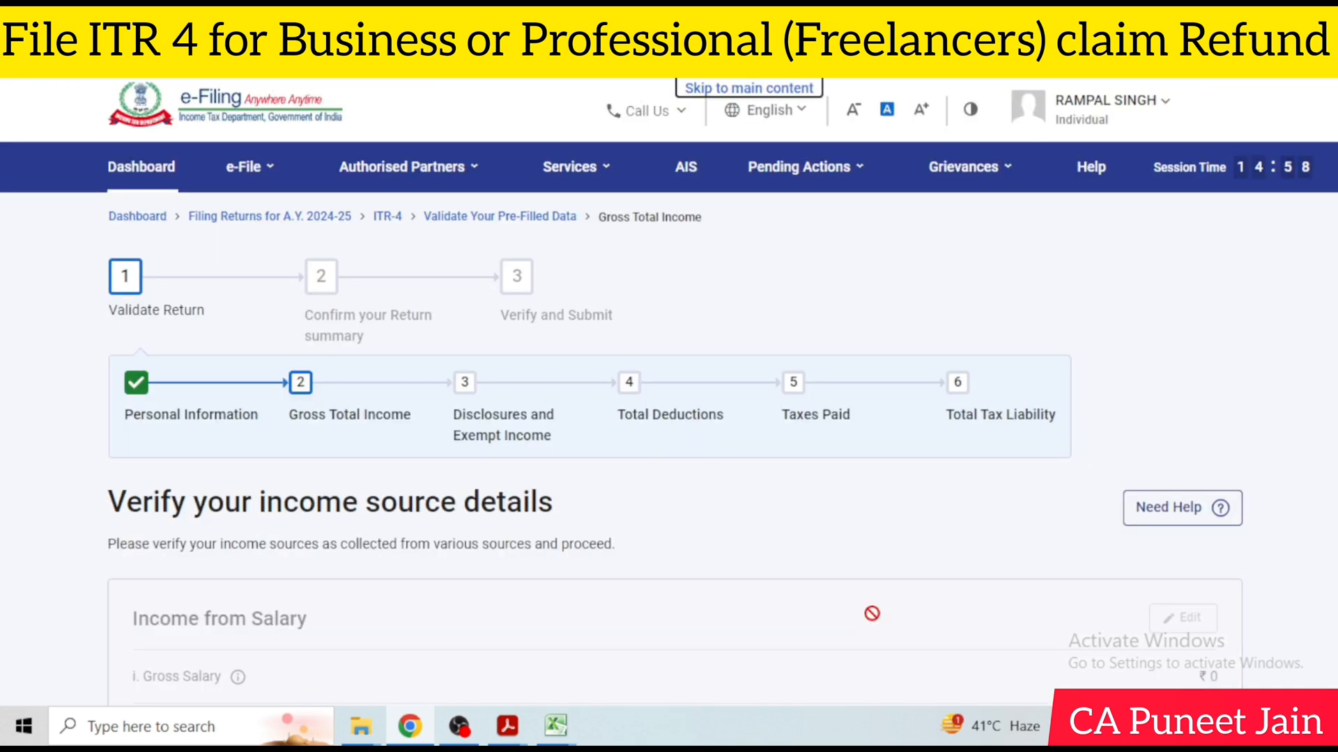
{"action": "scroll", "coordinate": [889, 624], "scroll_direction": "down", "scroll_amount": 15}
{"action": "left_click", "coordinate": [1155, 462]}
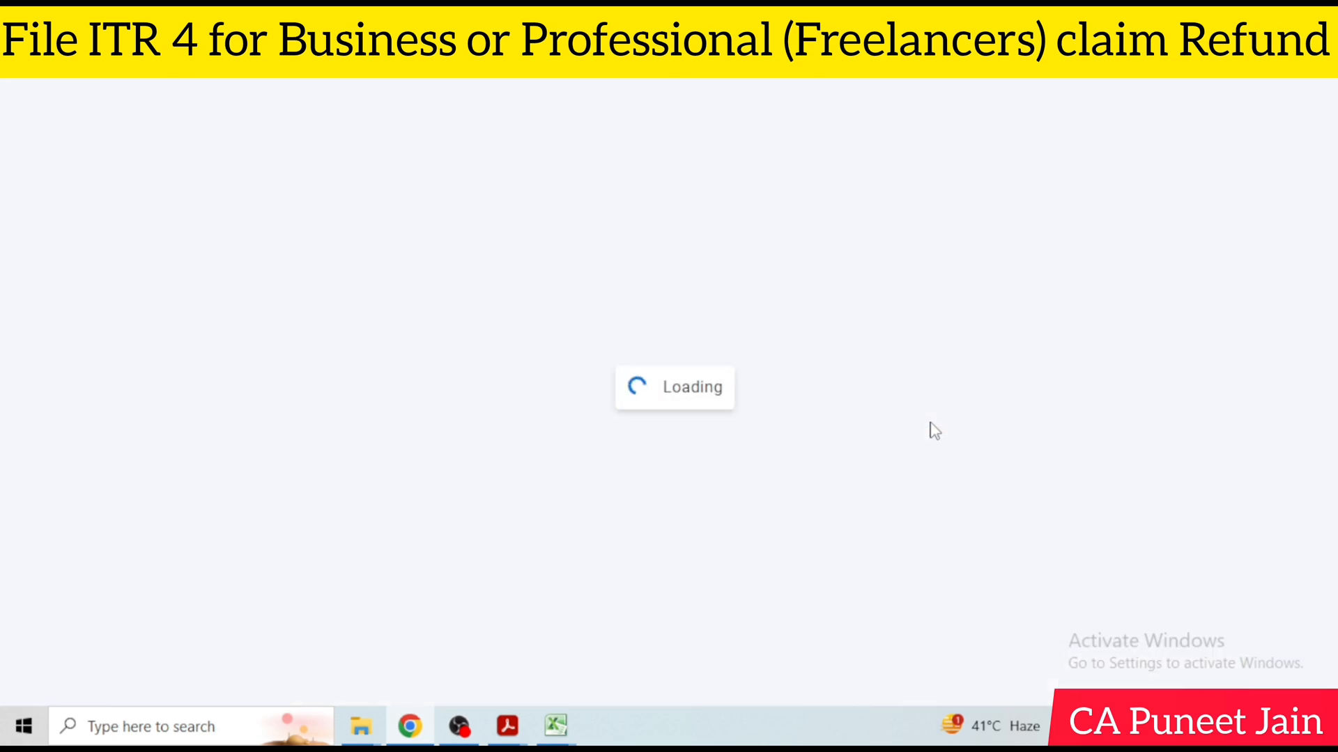
Open Disclosures and Exempt Income from the Return Summary and start adding the financial particulars of the business
{"action": "scroll", "coordinate": [934, 436], "scroll_direction": "down", "scroll_amount": 8}
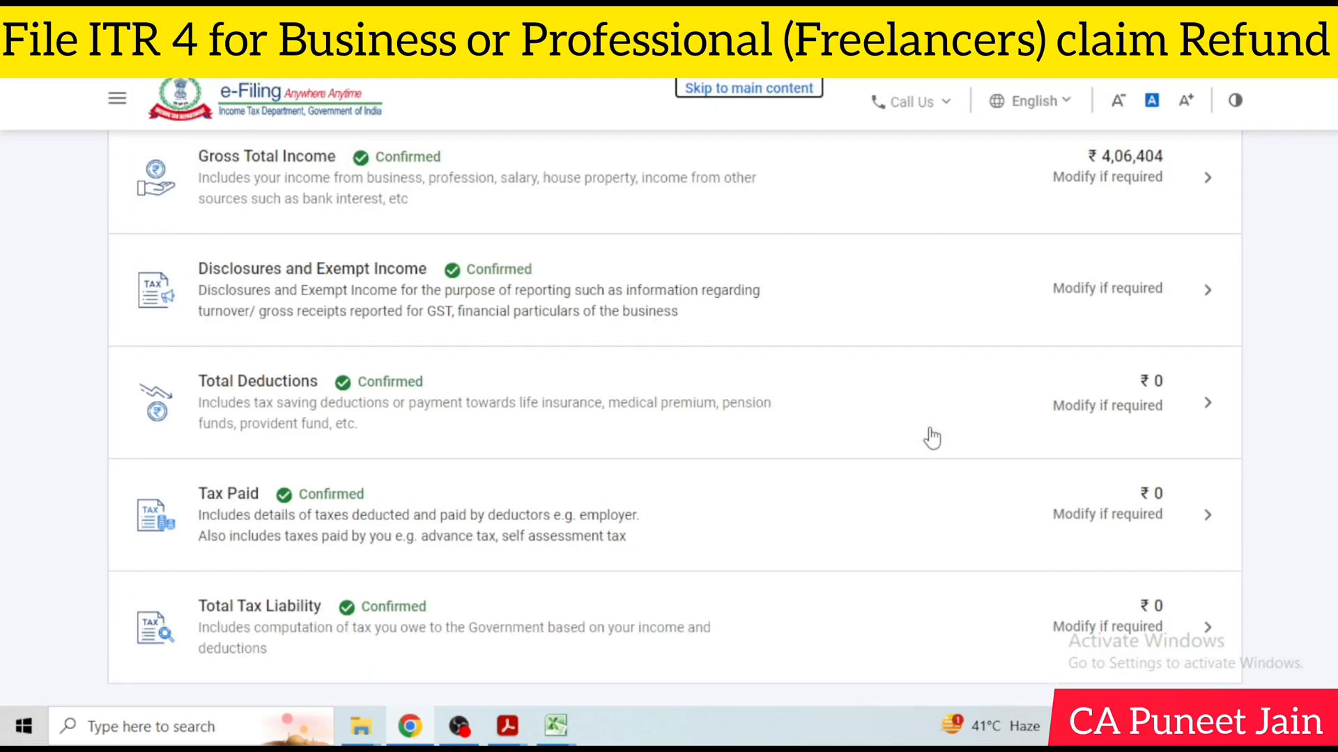
{"action": "scroll", "coordinate": [838, 427], "scroll_direction": "down", "scroll_amount": 2}
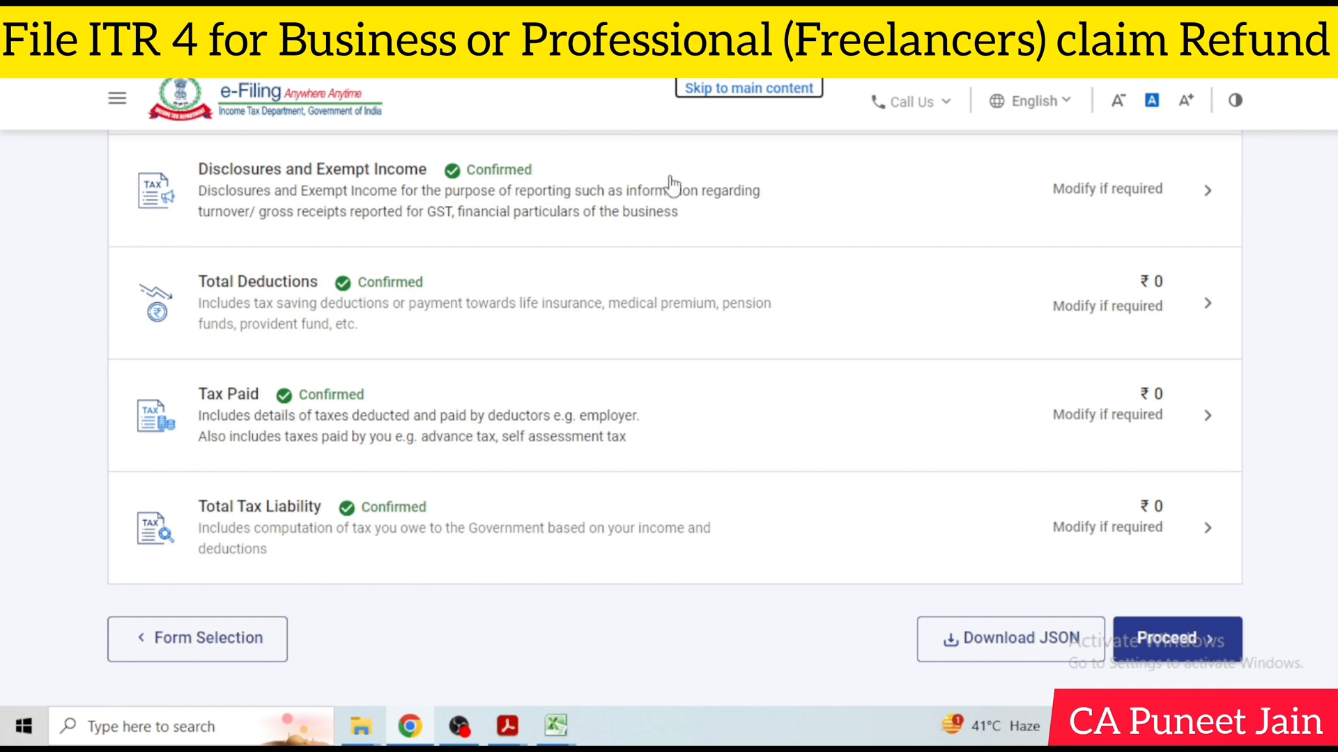
{"action": "left_click", "coordinate": [896, 176]}
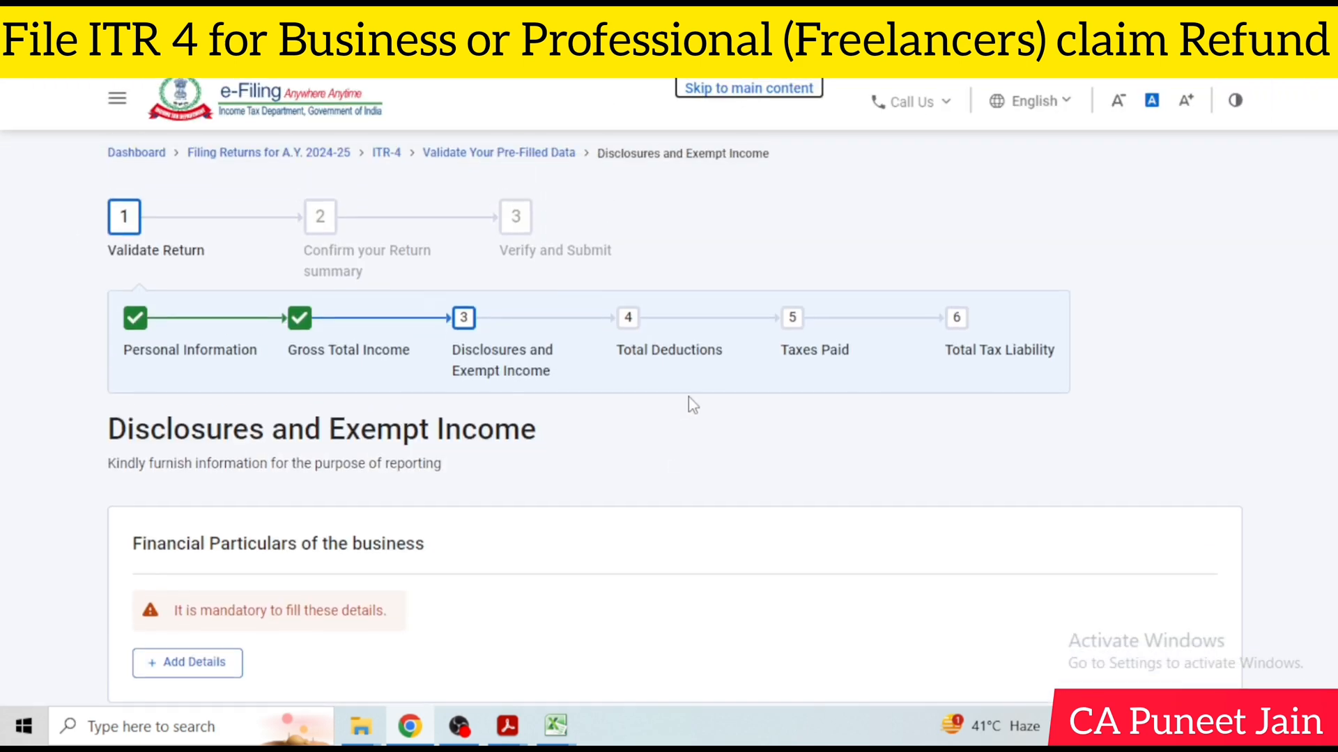
{"action": "scroll", "coordinate": [687, 403], "scroll_direction": "down", "scroll_amount": 4}
{"action": "left_click", "coordinate": [230, 376]}
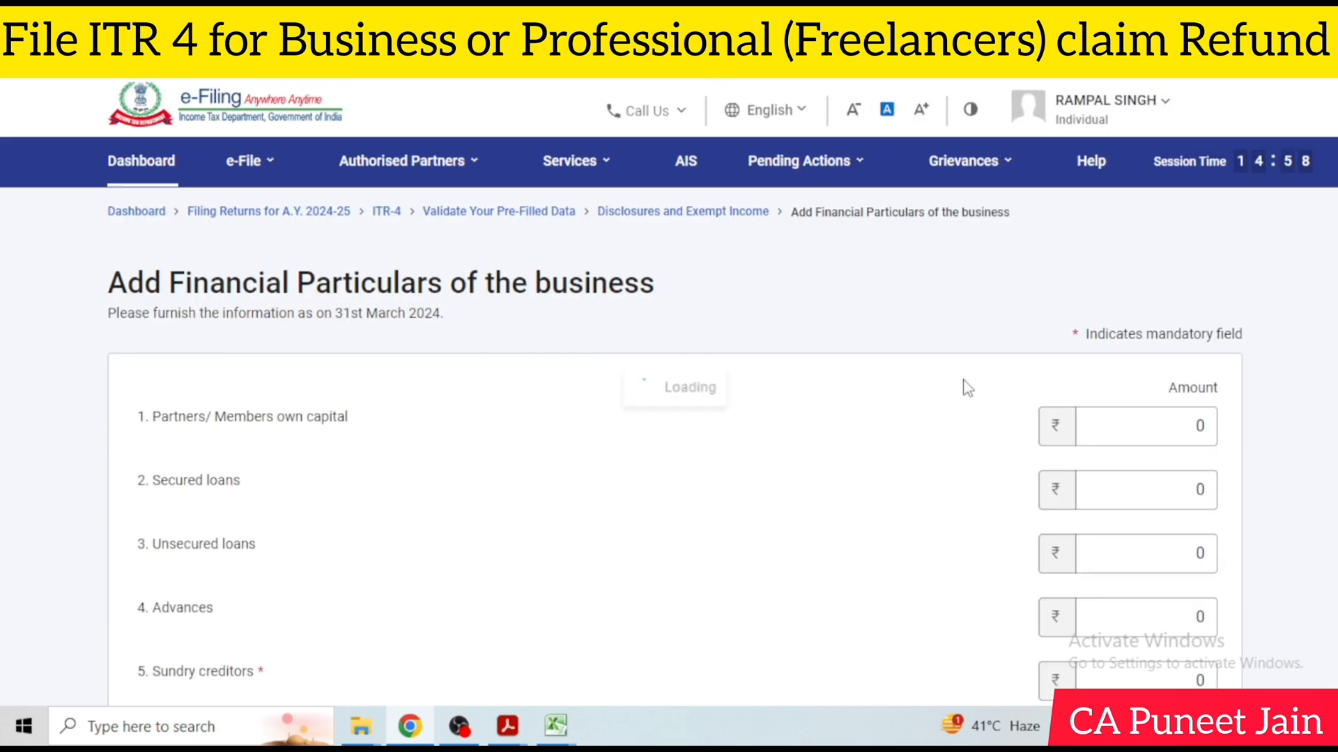
Review the capital, liabilities and asset fields, leave the mandatory amounts at 0, and add the financial particulars
{"action": "scroll", "coordinate": [968, 388], "scroll_direction": "down", "scroll_amount": 4}
{"action": "scroll", "coordinate": [1066, 376], "scroll_direction": "up", "scroll_amount": 2}
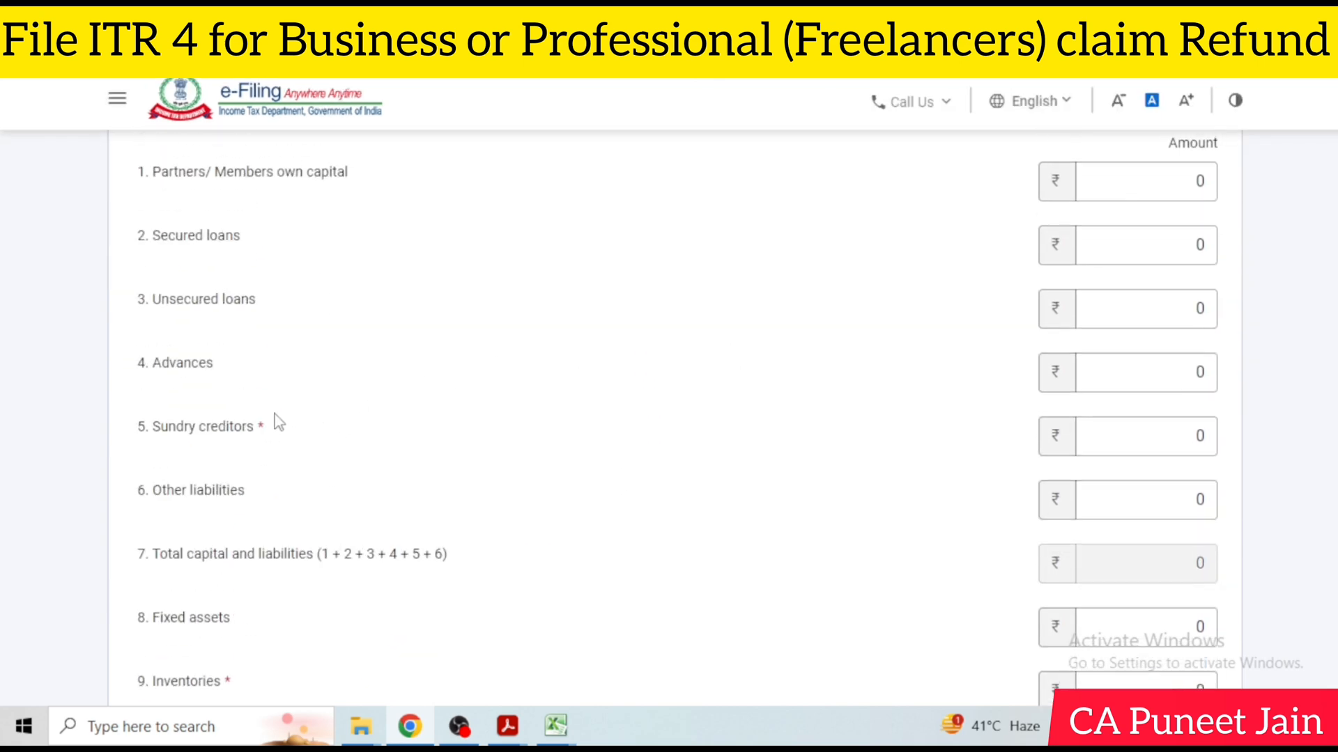
{"action": "scroll", "coordinate": [277, 422], "scroll_direction": "down", "scroll_amount": 4}
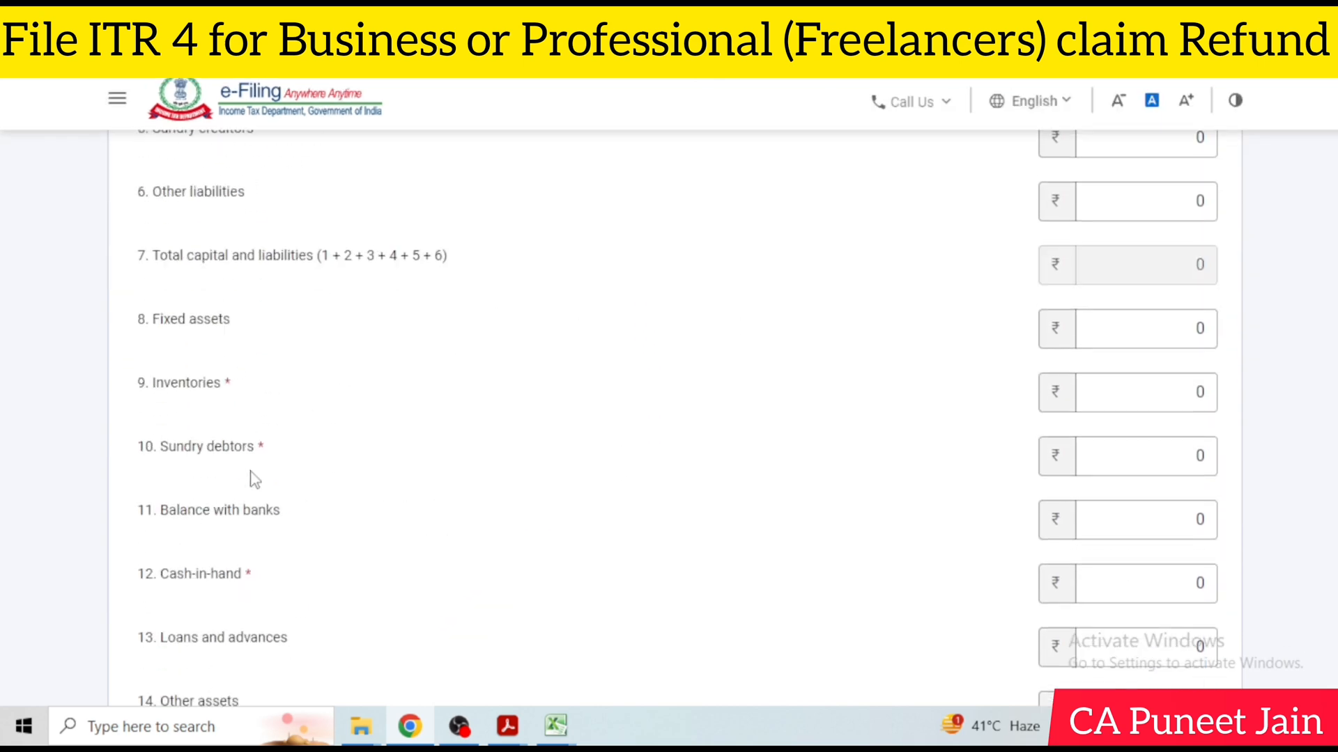
{"action": "scroll", "coordinate": [249, 488], "scroll_direction": "down", "scroll_amount": 1}
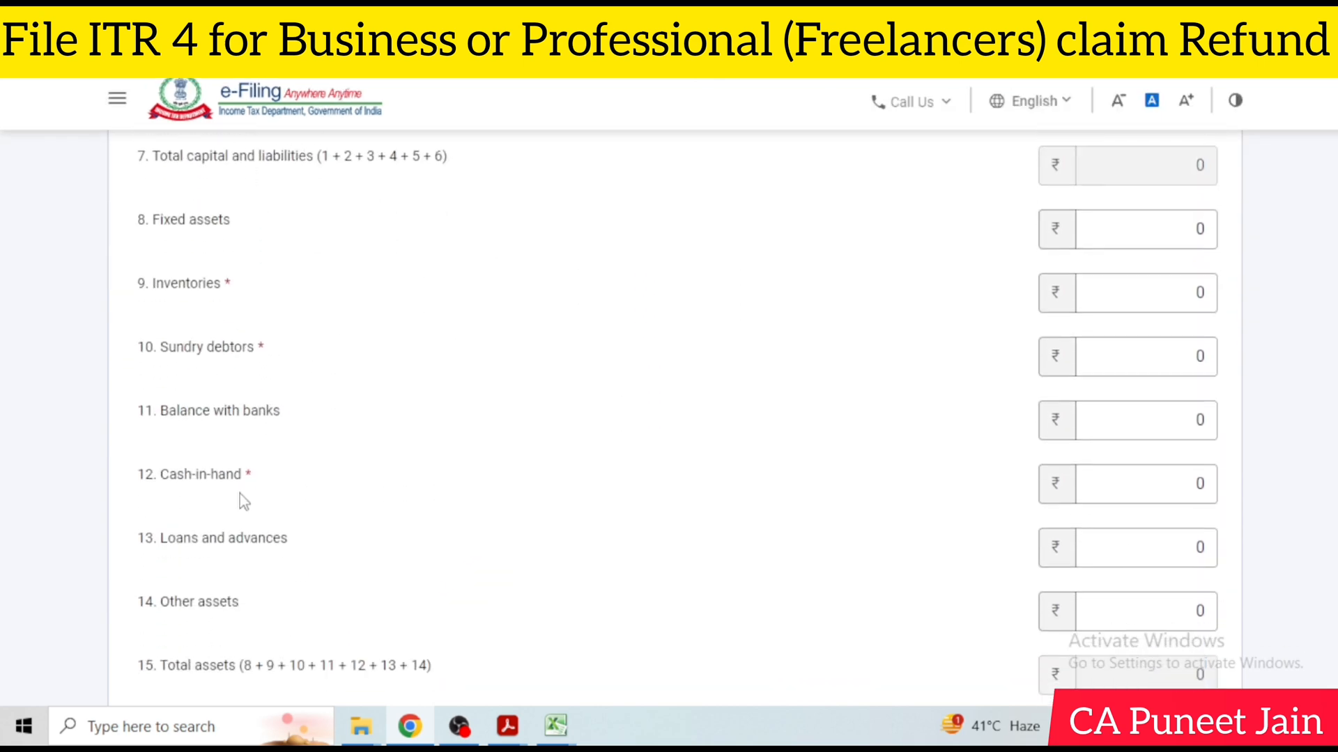
{"action": "left_click", "coordinate": [1083, 344]}
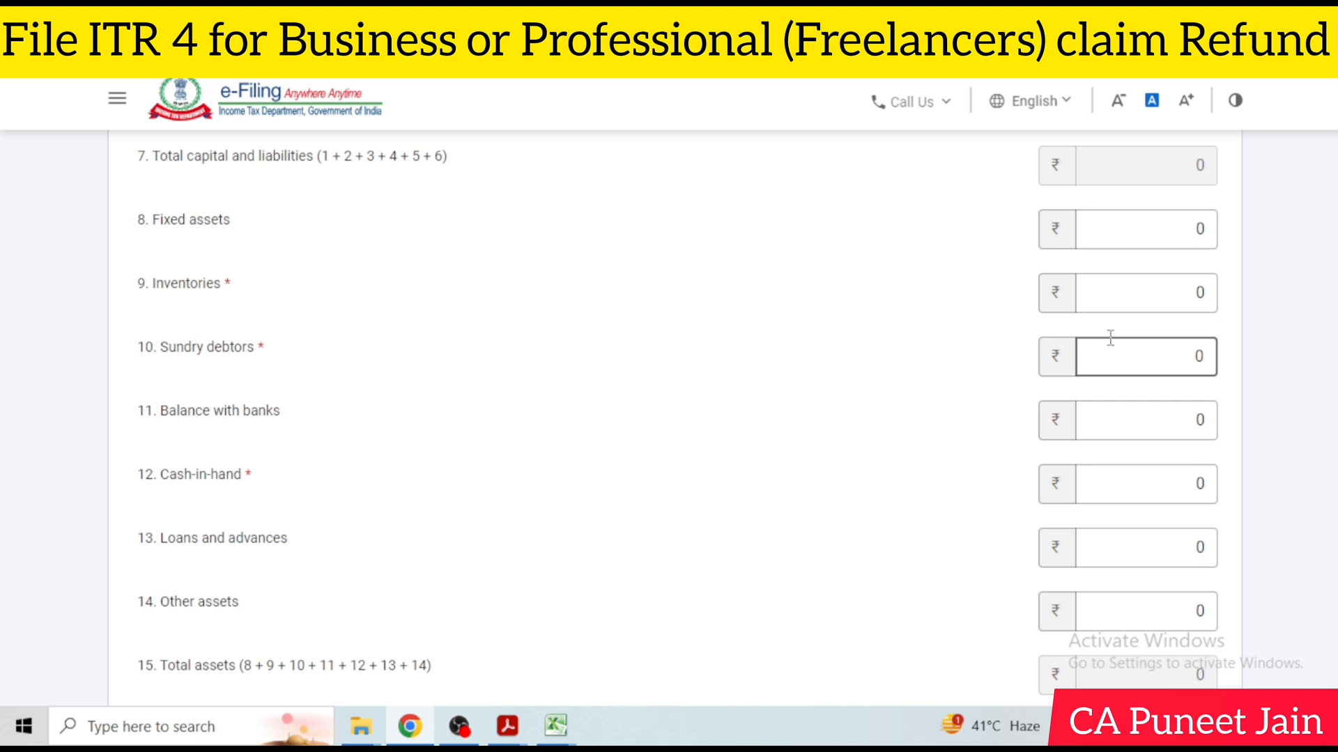
{"action": "left_click", "coordinate": [1148, 483]}
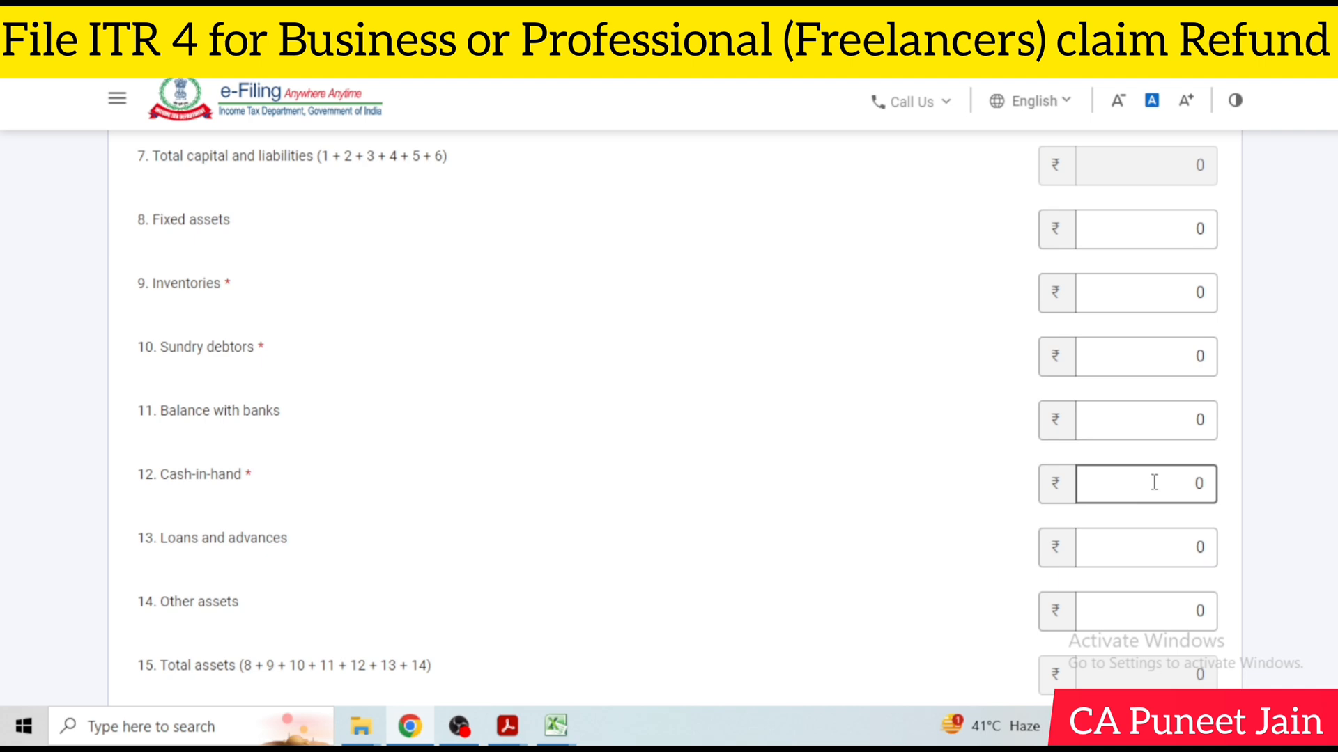
{"action": "scroll", "coordinate": [1154, 483], "scroll_direction": "down", "scroll_amount": 2}
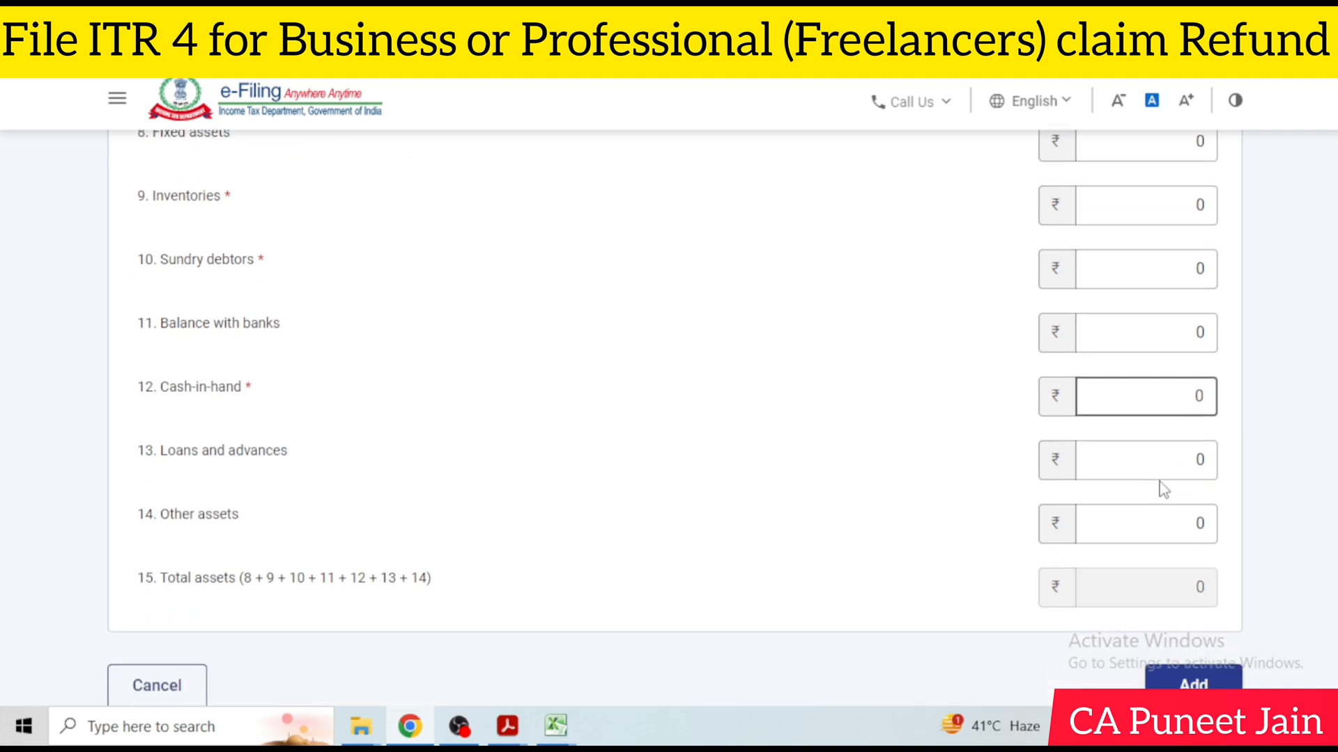
{"action": "left_click", "coordinate": [1165, 679]}
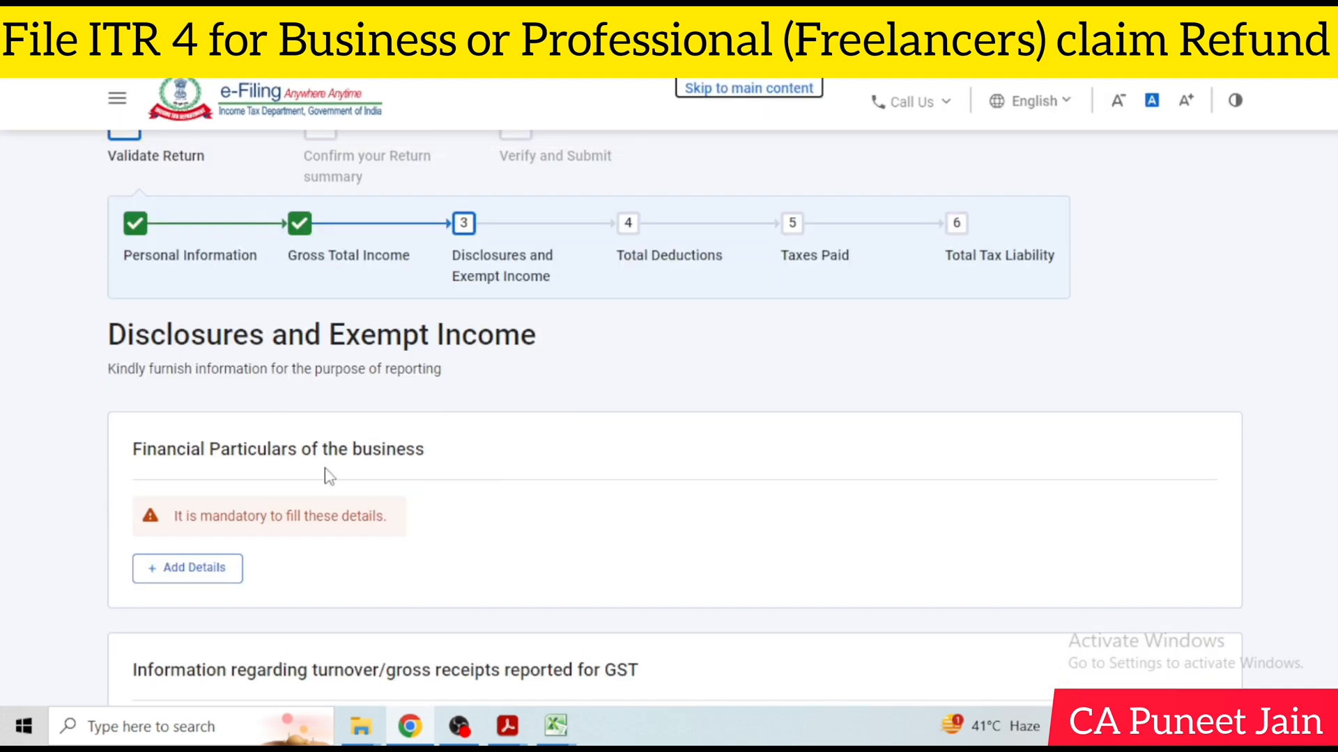
Review the GST turnover and exempt income parts without adding details, and confirm the Disclosures and Exempt Income section
{"action": "scroll", "coordinate": [329, 476], "scroll_direction": "down", "scroll_amount": 3}
{"action": "scroll", "coordinate": [353, 520], "scroll_direction": "down", "scroll_amount": 2}
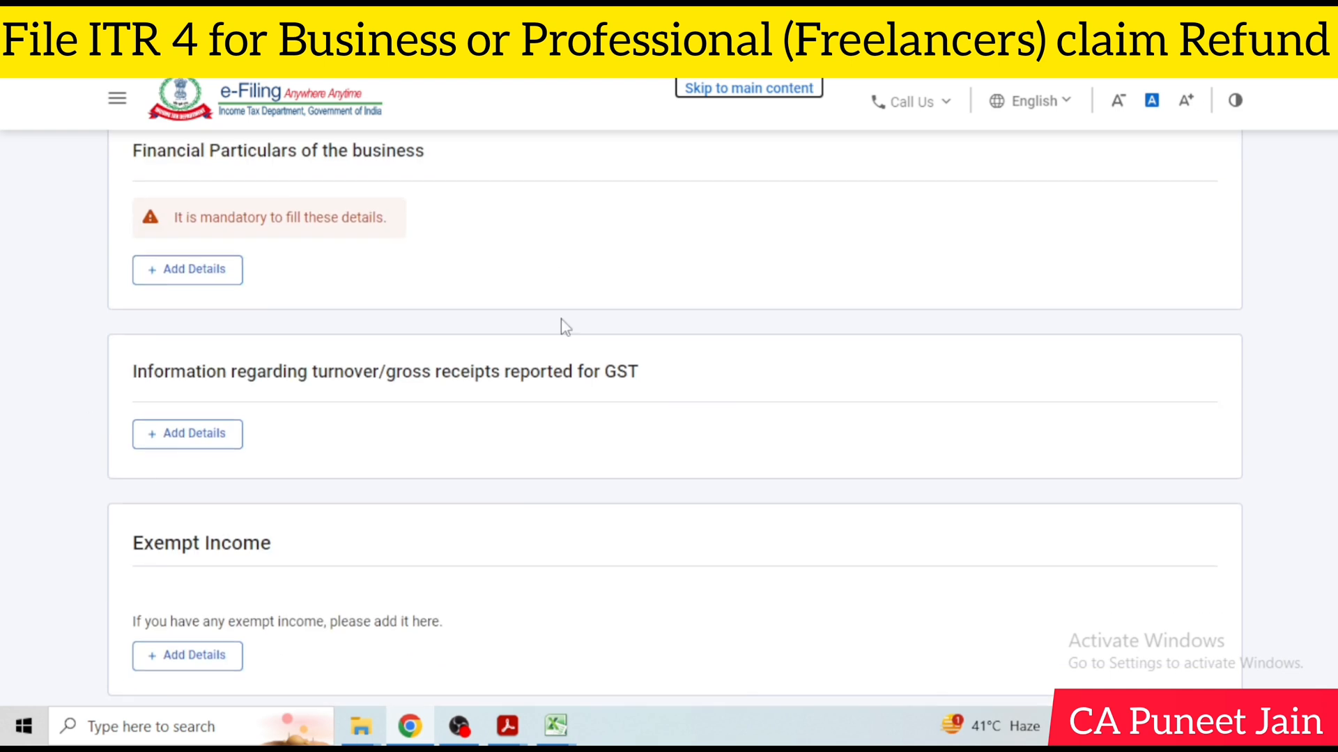
{"action": "scroll", "coordinate": [565, 327], "scroll_direction": "down", "scroll_amount": 3}
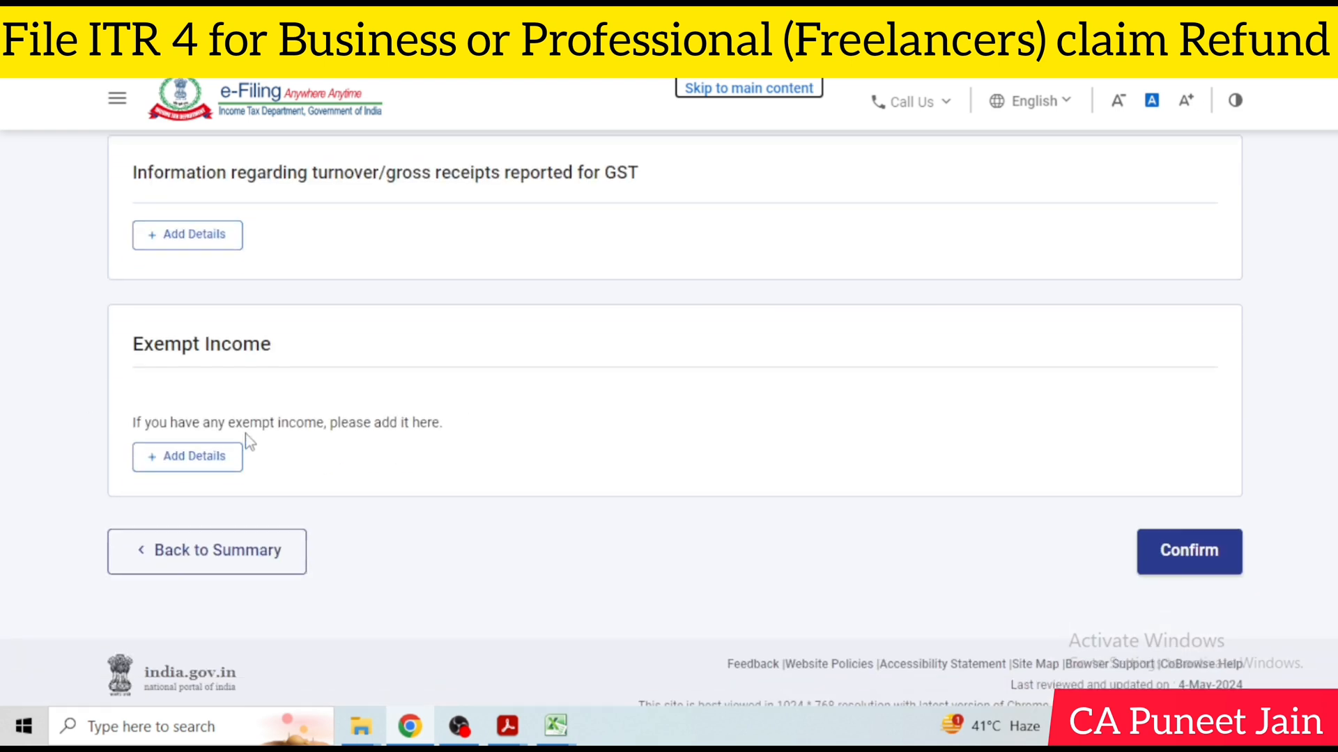
{"action": "left_click", "coordinate": [1178, 550]}
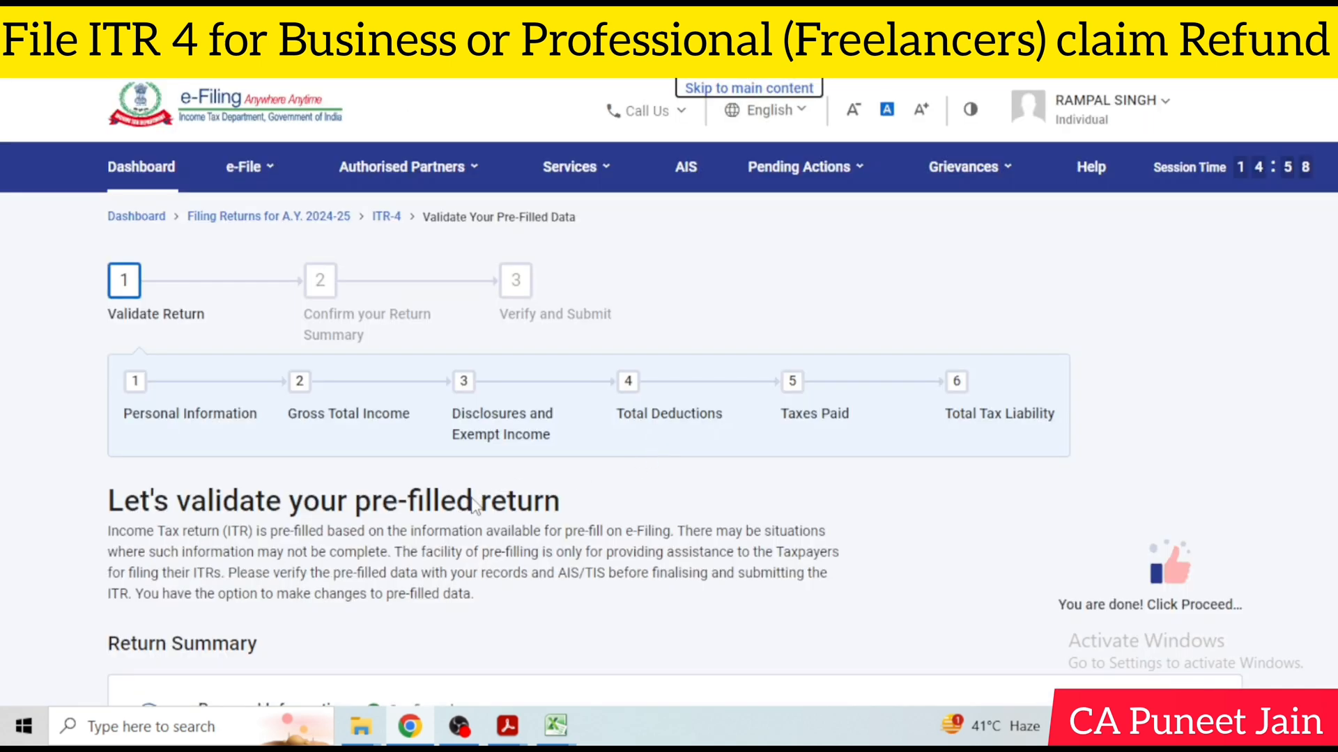
Open Tax Paid from the Return Summary, review the TDS, TCS and advance tax entries, and confirm the section
{"action": "scroll", "coordinate": [474, 505], "scroll_direction": "down", "scroll_amount": 10}
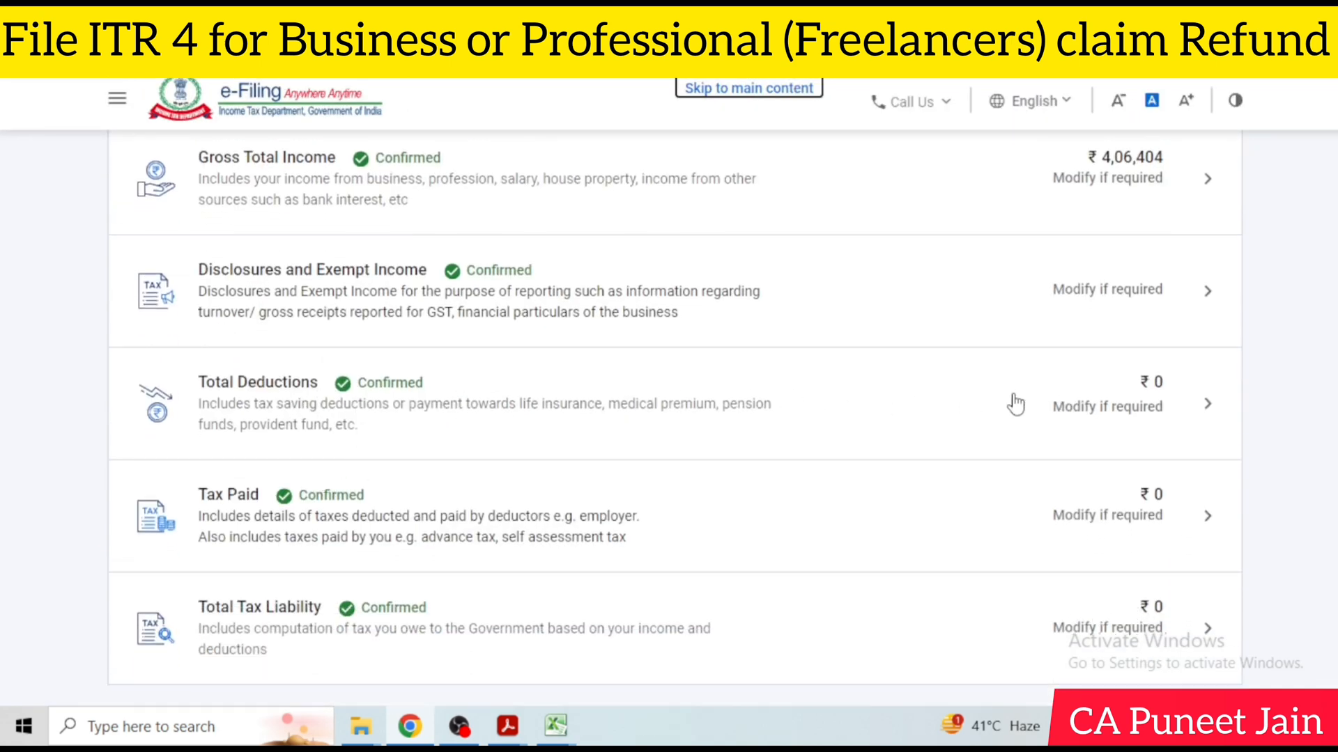
{"action": "scroll", "coordinate": [1015, 403], "scroll_direction": "down", "scroll_amount": 3}
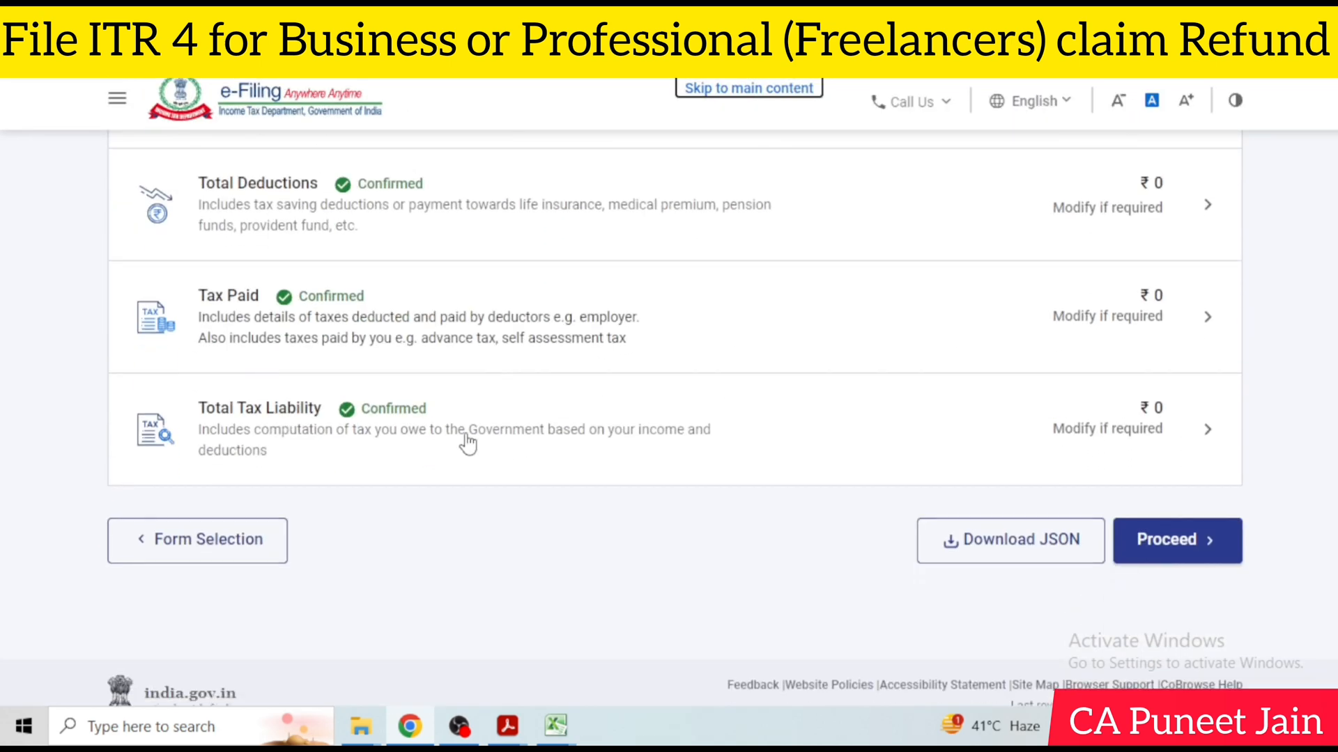
{"action": "left_click", "coordinate": [1078, 308]}
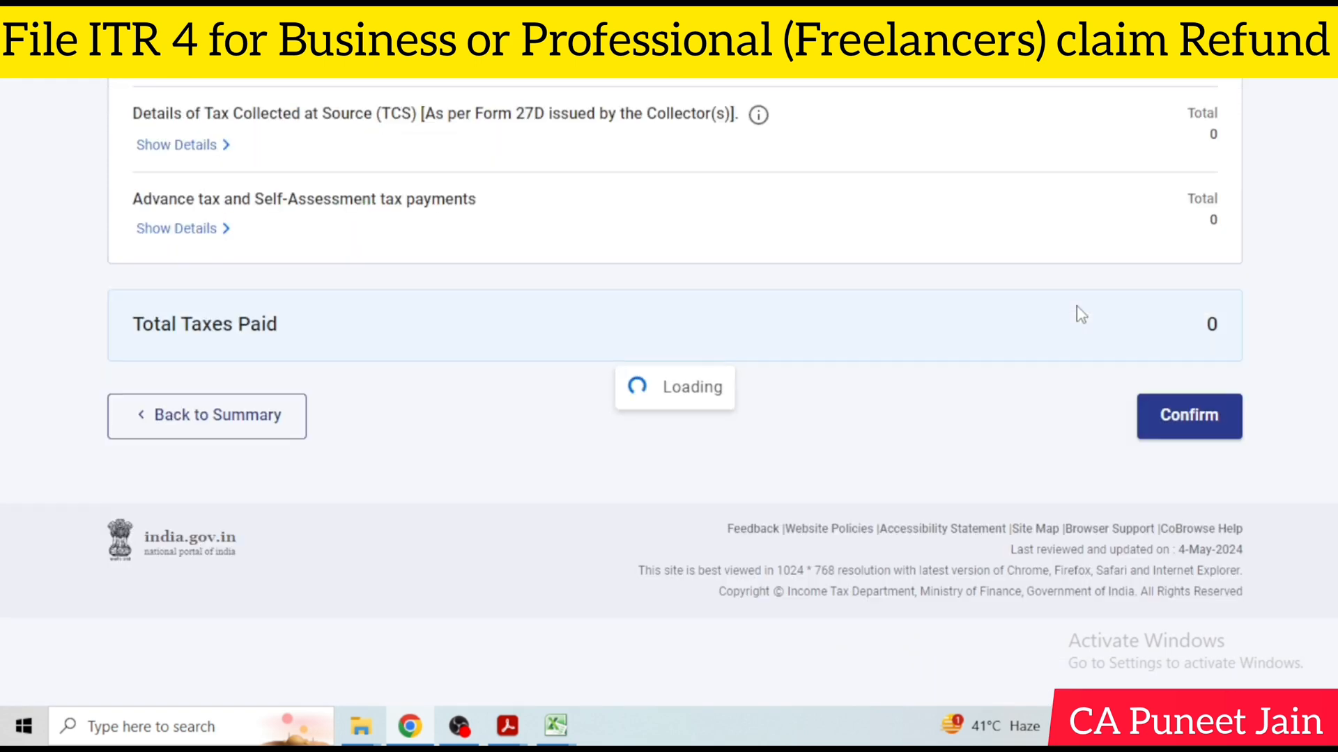
{"action": "scroll", "coordinate": [353, 316], "scroll_direction": "up", "scroll_amount": 7}
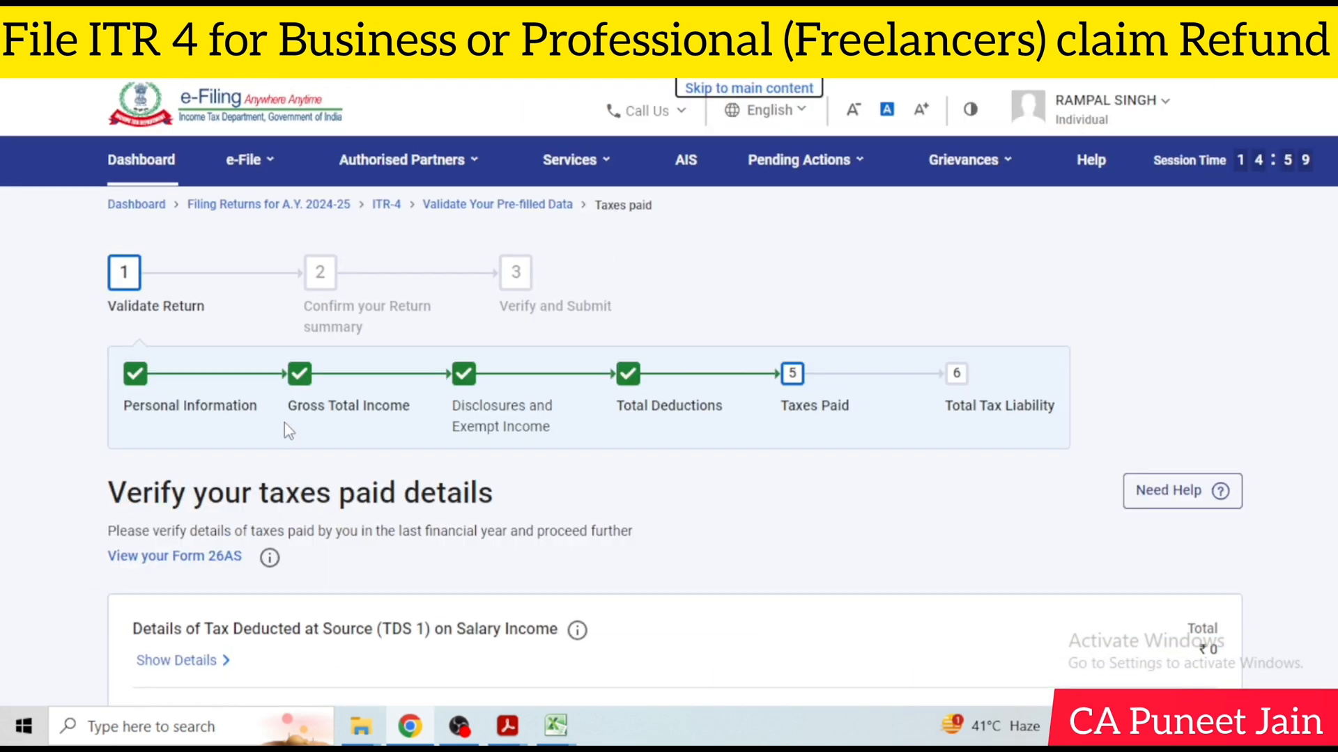
{"action": "scroll", "coordinate": [287, 427], "scroll_direction": "down", "scroll_amount": 5}
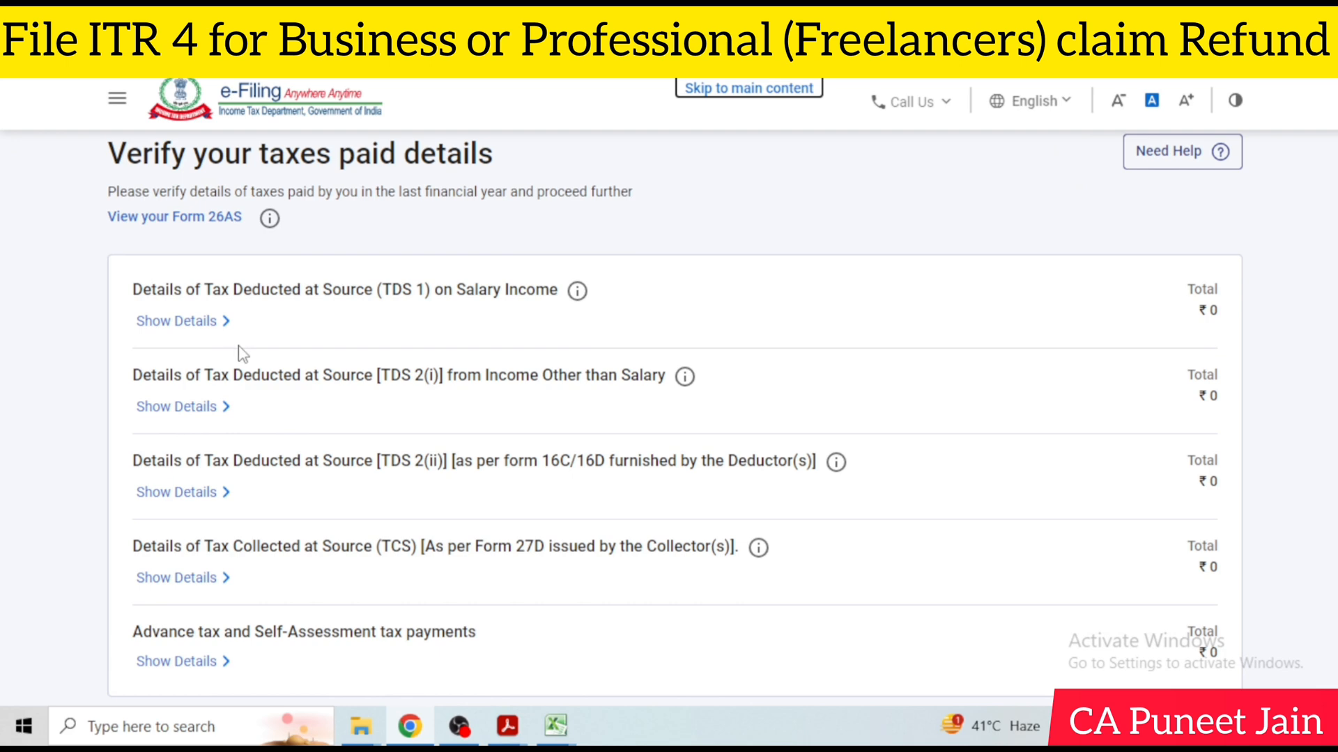
{"action": "scroll", "coordinate": [513, 382], "scroll_direction": "down", "scroll_amount": 3}
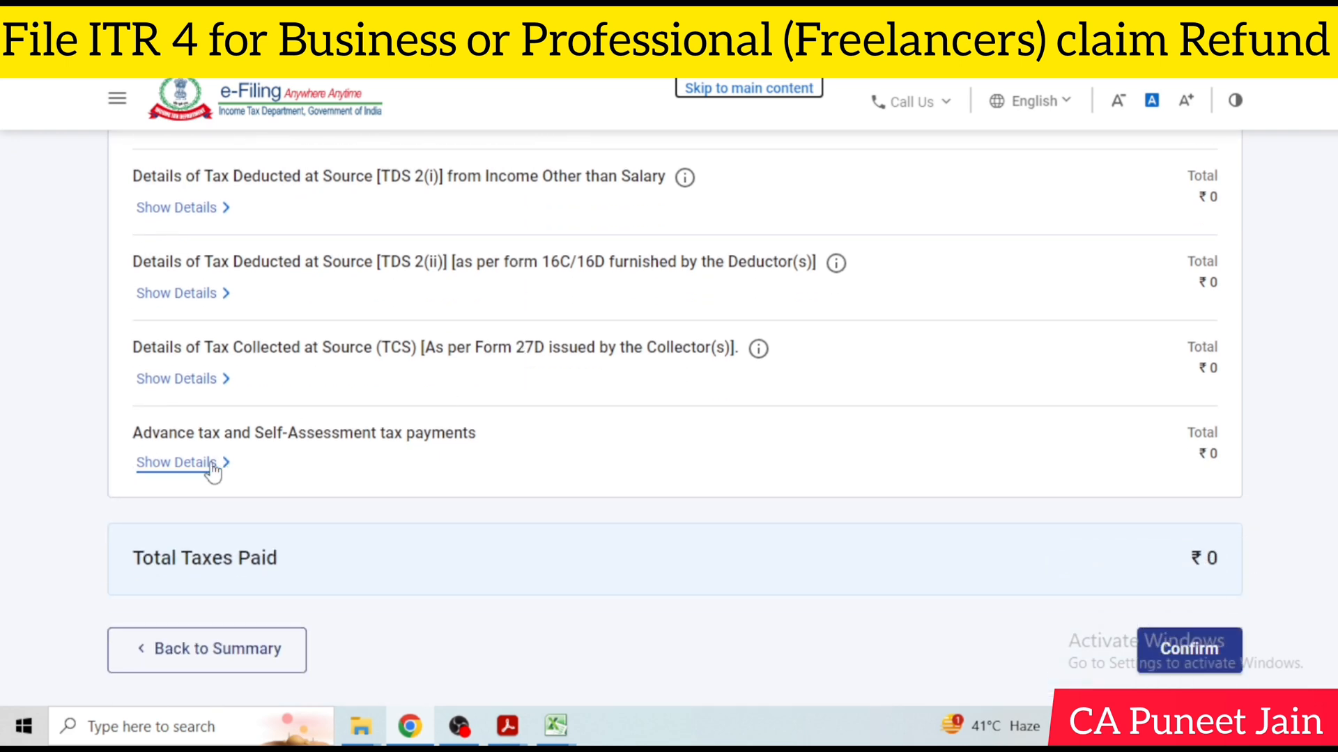
{"action": "left_click", "coordinate": [213, 464]}
{"action": "scroll", "coordinate": [189, 440], "scroll_direction": "down", "scroll_amount": 2}
{"action": "scroll", "coordinate": [1069, 436], "scroll_direction": "down", "scroll_amount": 3}
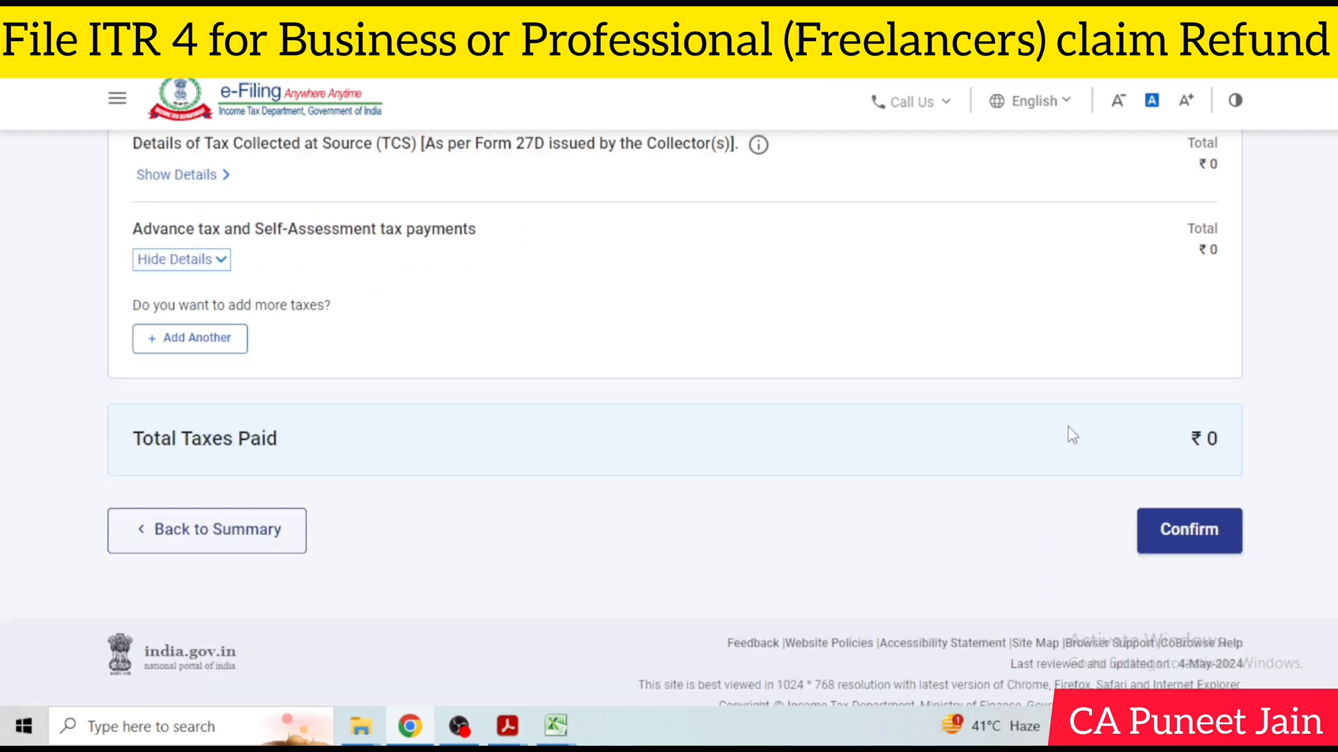
{"action": "left_click", "coordinate": [1146, 500]}
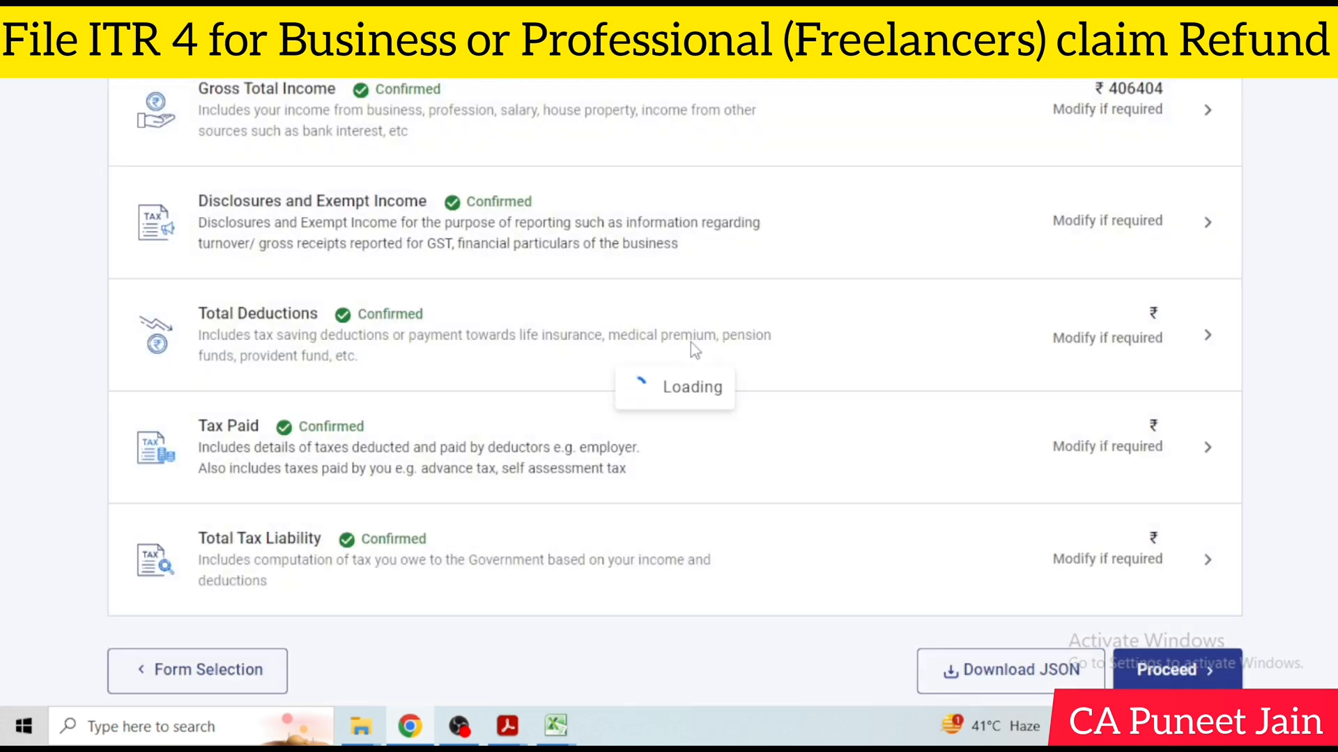
Open Total Tax Liability, review the income computation, interest and late-filing fee, and confirm the section
{"action": "scroll", "coordinate": [724, 340], "scroll_direction": "down", "scroll_amount": 4}
{"action": "scroll", "coordinate": [729, 342], "scroll_direction": "down", "scroll_amount": 8}
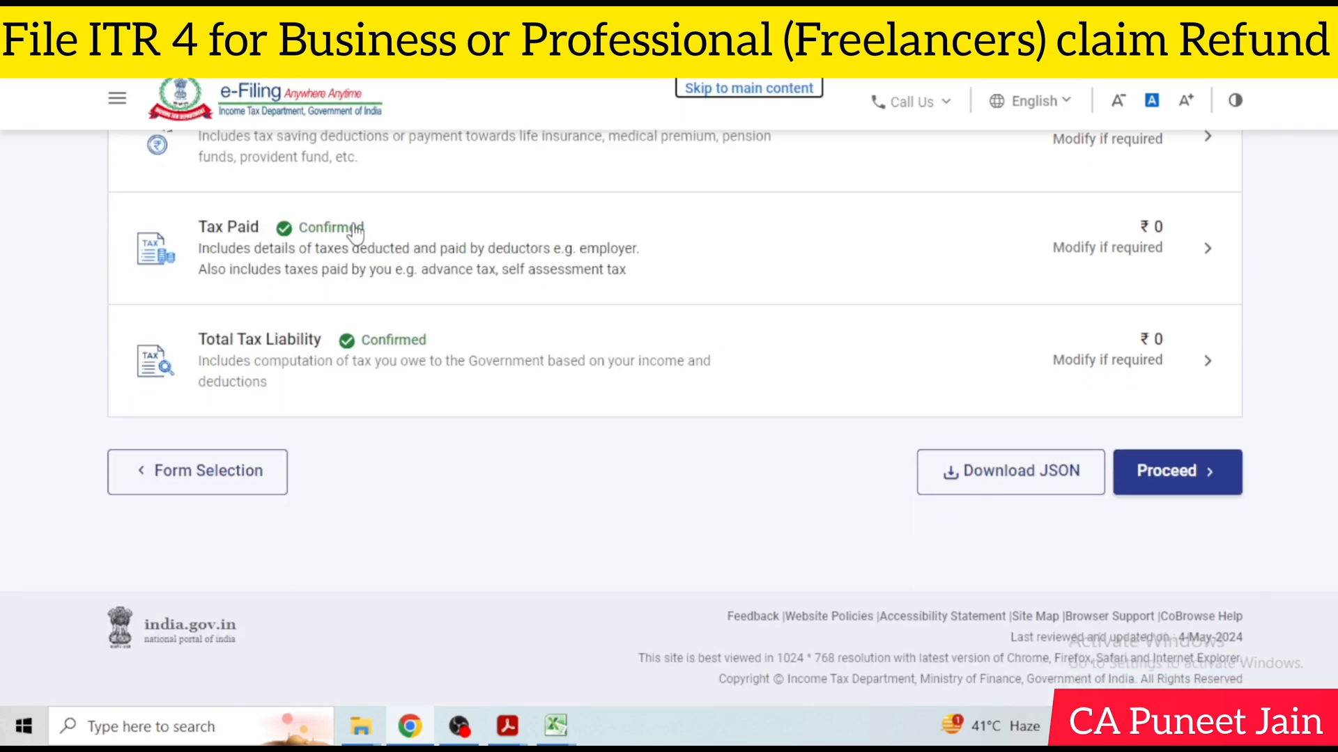
{"action": "left_click", "coordinate": [1193, 379]}
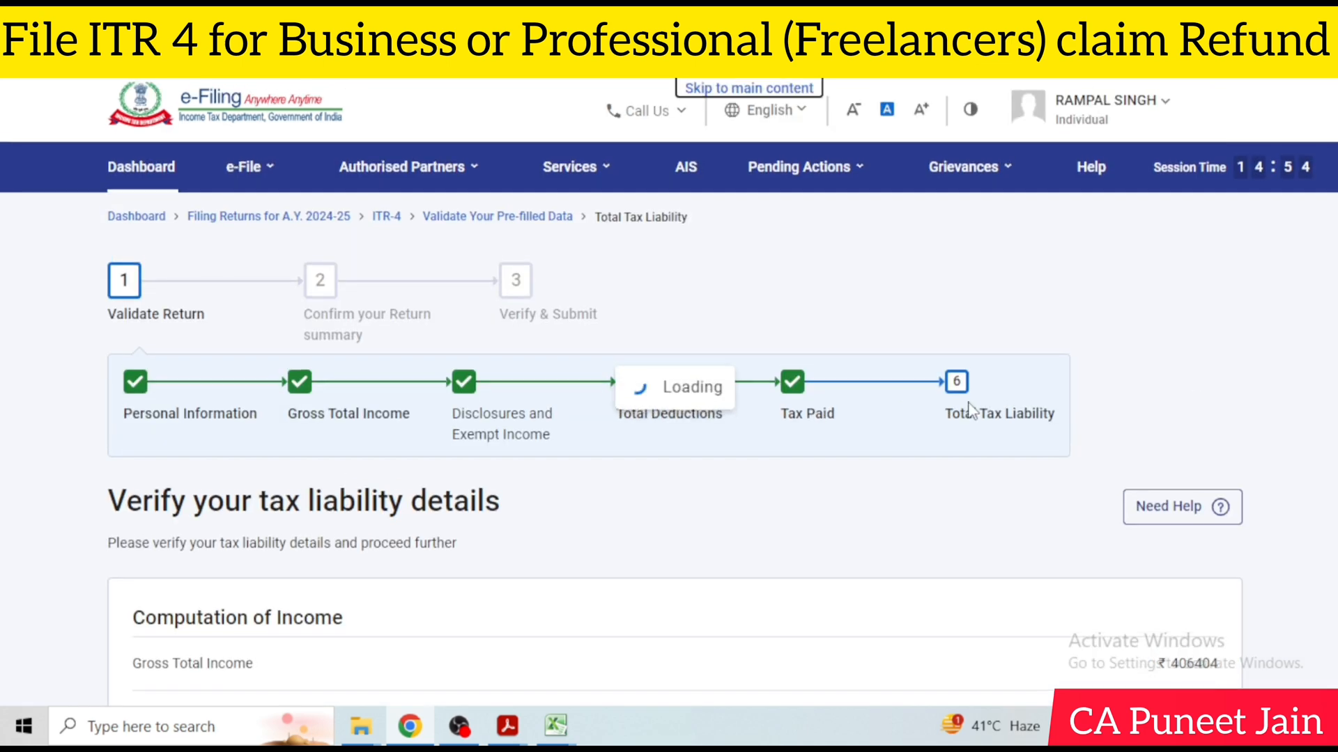
{"action": "scroll", "coordinate": [1133, 379], "scroll_direction": "down", "scroll_amount": 10}
{"action": "scroll", "coordinate": [1133, 380], "scroll_direction": "up", "scroll_amount": 4}
{"action": "scroll", "coordinate": [1225, 360], "scroll_direction": "down", "scroll_amount": 15}
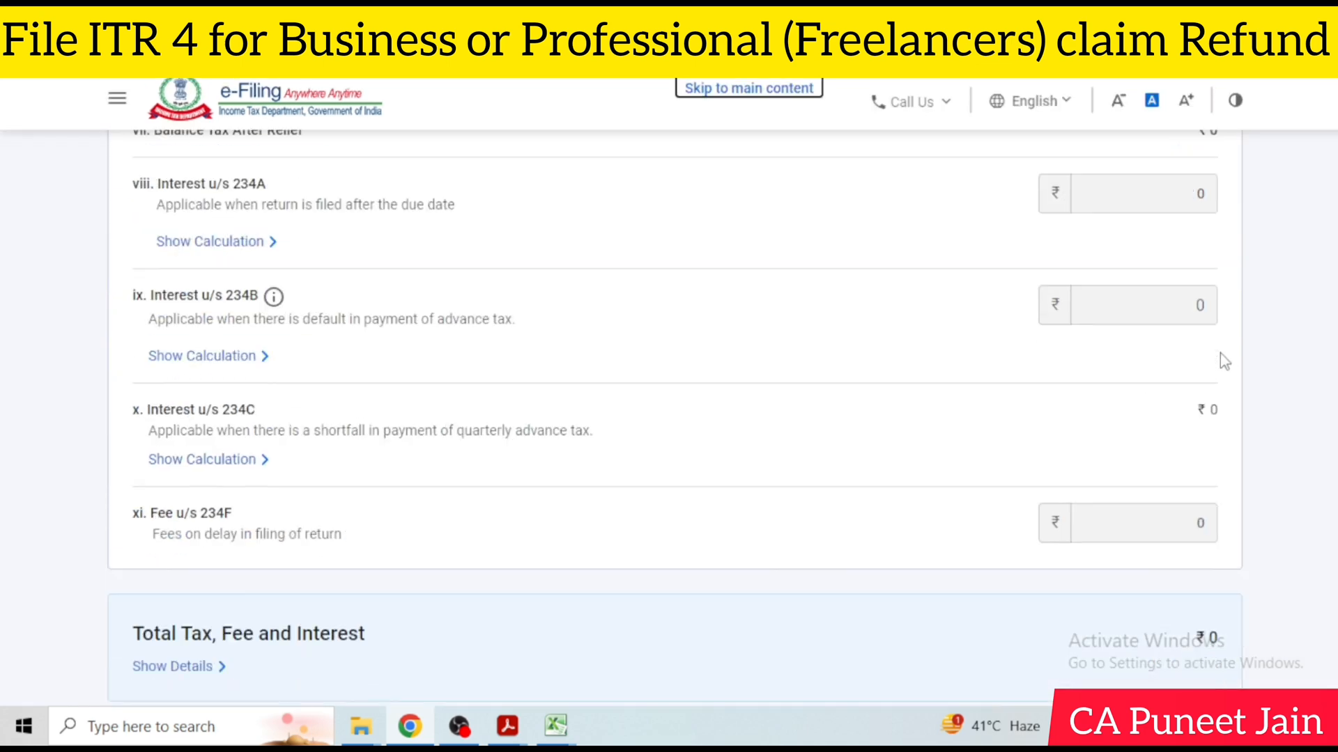
{"action": "left_click", "coordinate": [1197, 476]}
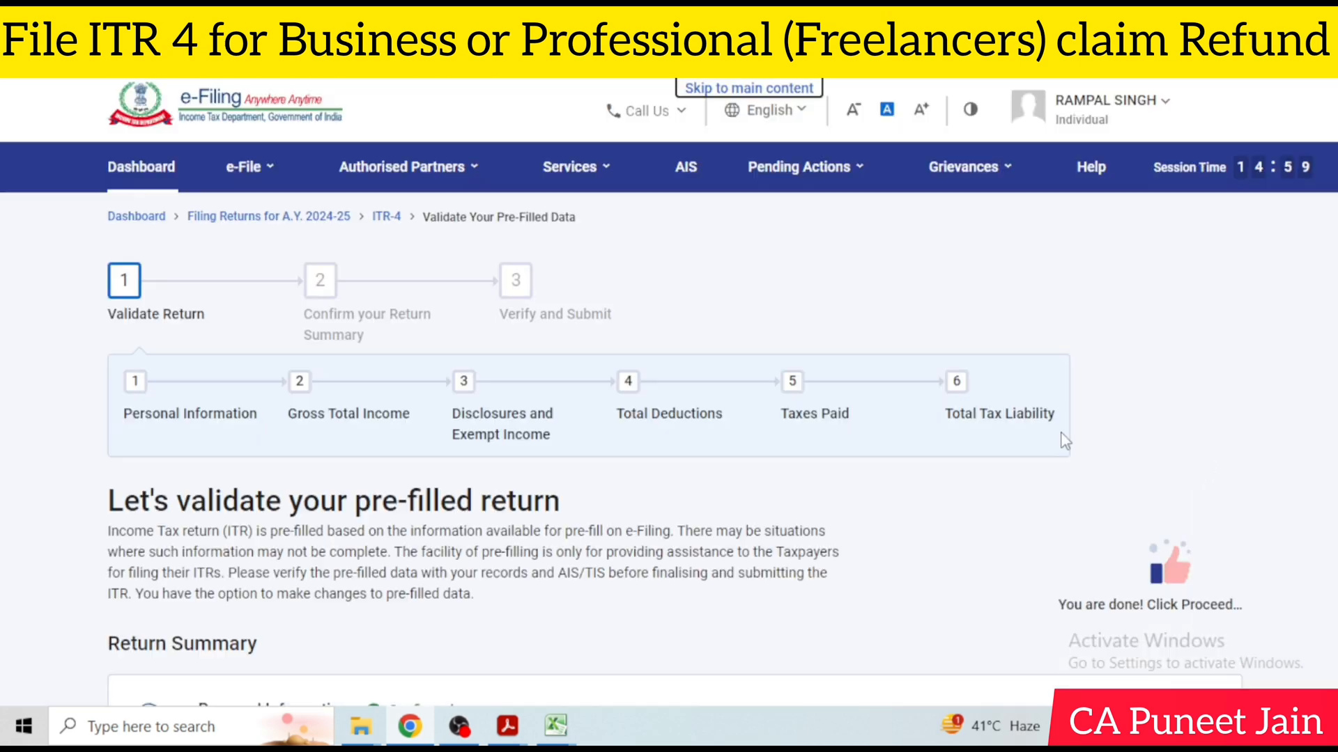
Proceed from the confirmed Return Summary through the return preview and validation to the verification stage
{"action": "scroll", "coordinate": [899, 425], "scroll_direction": "down", "scroll_amount": 10}
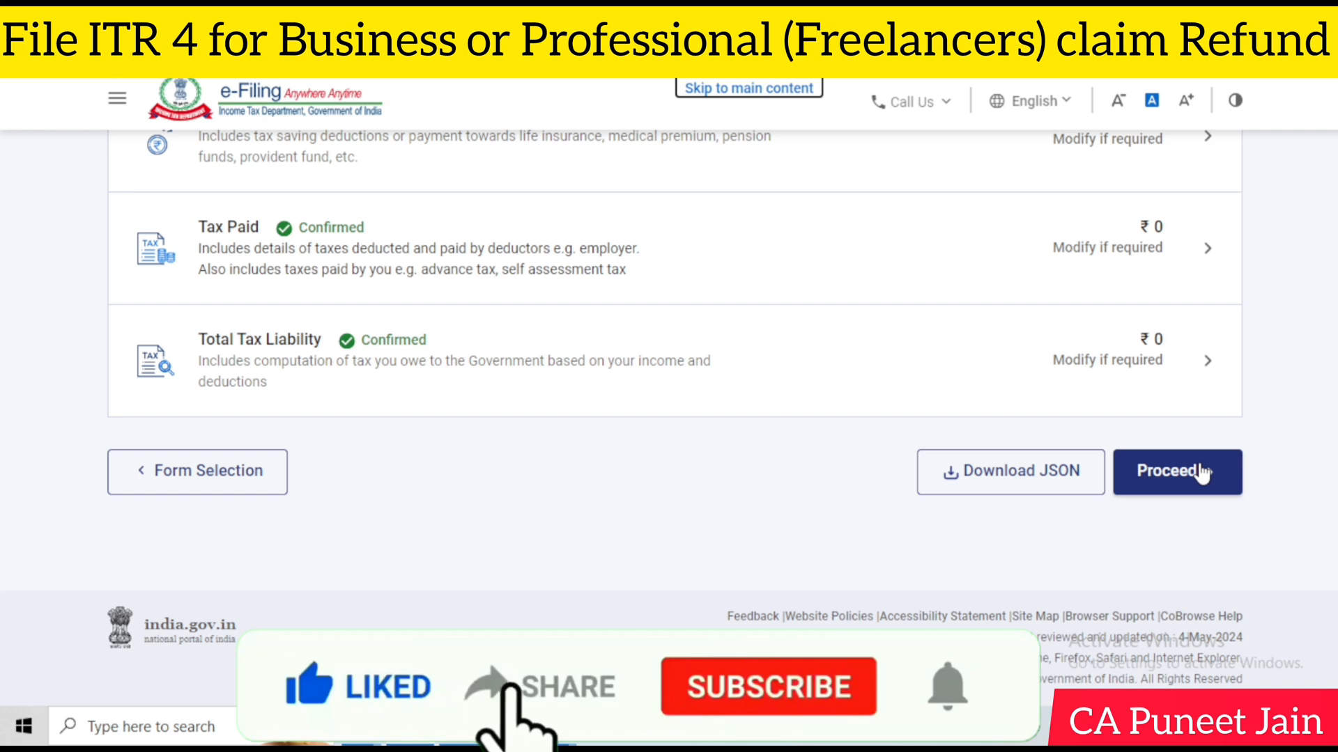
{"action": "left_click", "coordinate": [1146, 474]}
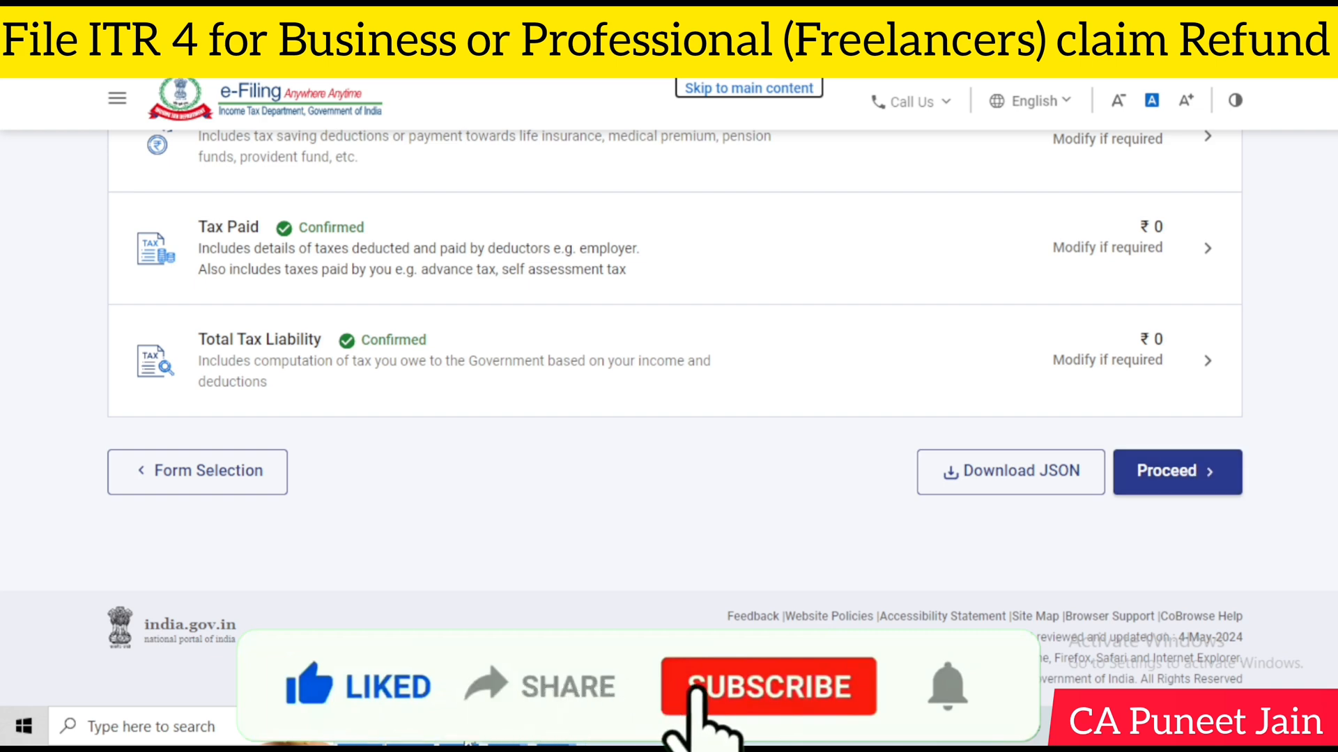
{"action": "left_click", "coordinate": [33, 292]}
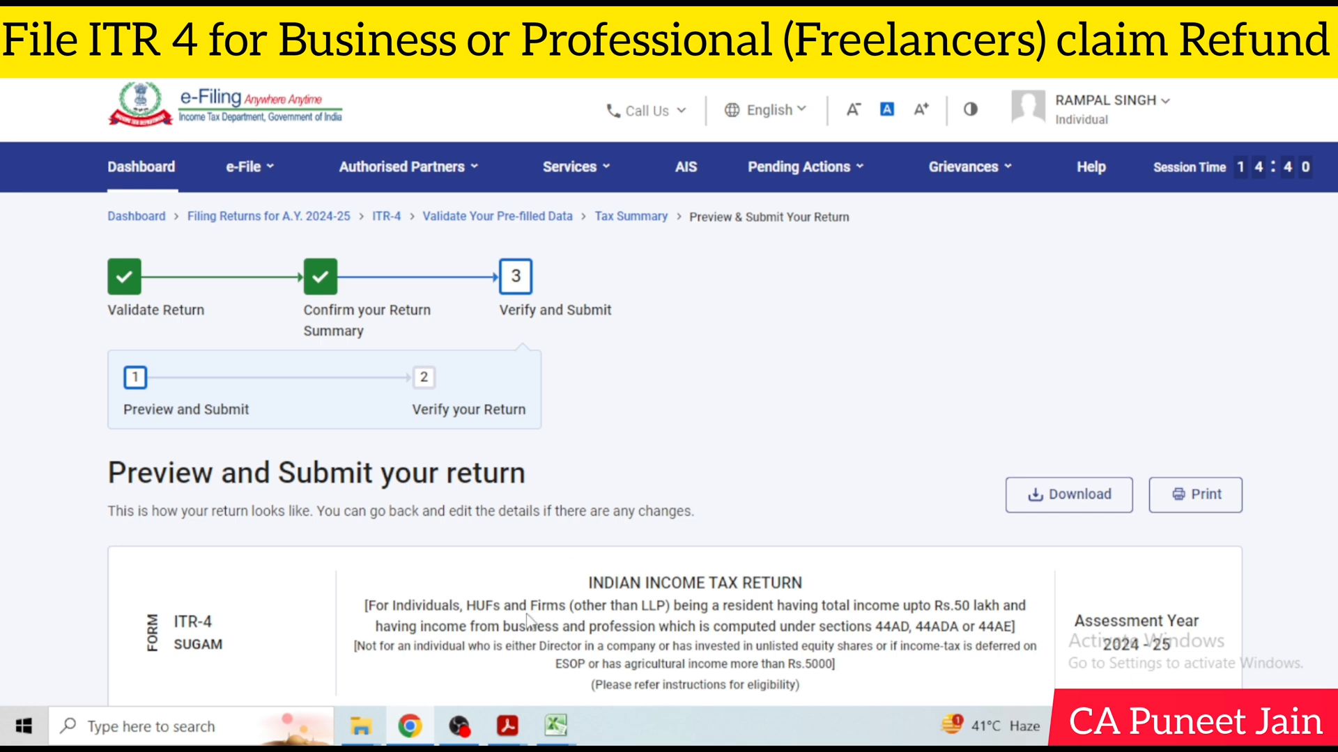
{"action": "left_click", "coordinate": [459, 727]}
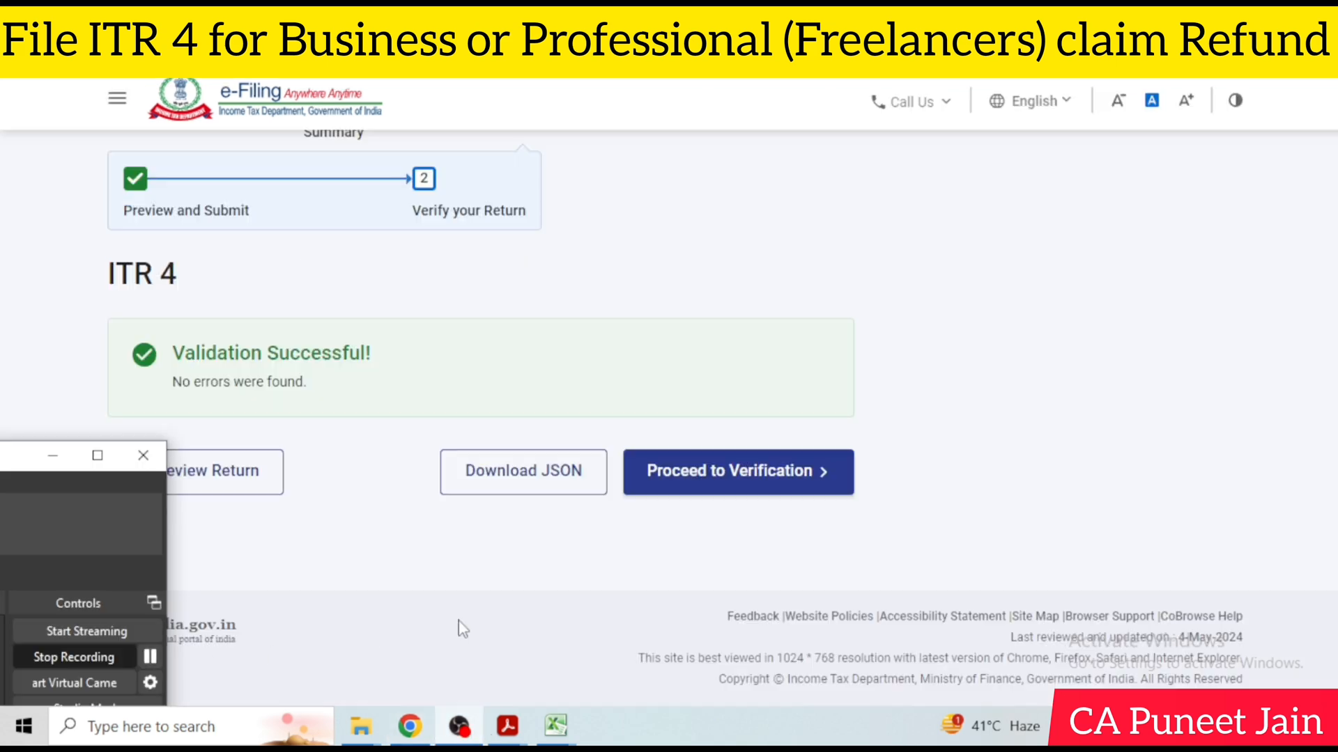
{"action": "left_click", "coordinate": [248, 164]}
{"action": "left_click", "coordinate": [734, 486]}
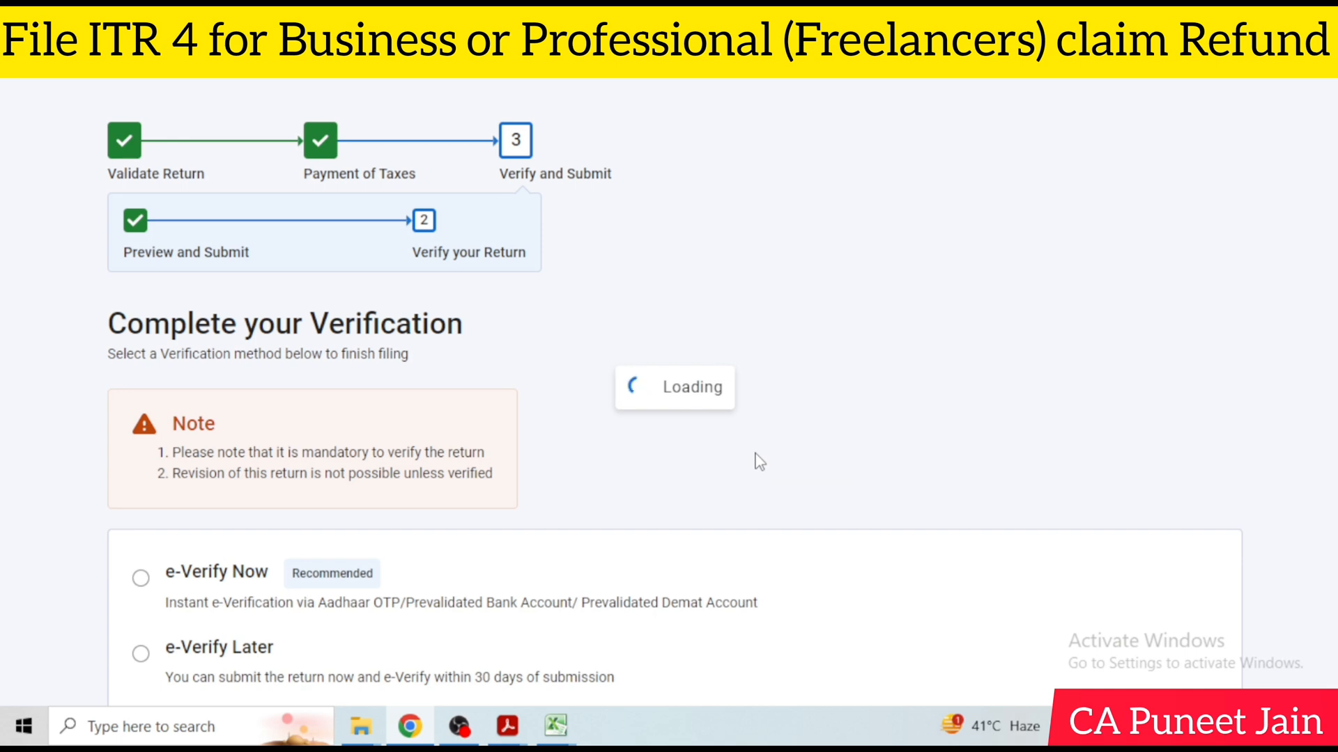
Compare the verification methods by selecting e-Verify Now, e-Verify Later and Verify via ITR-V in turn
{"action": "scroll", "coordinate": [792, 440], "scroll_direction": "down", "scroll_amount": 5}
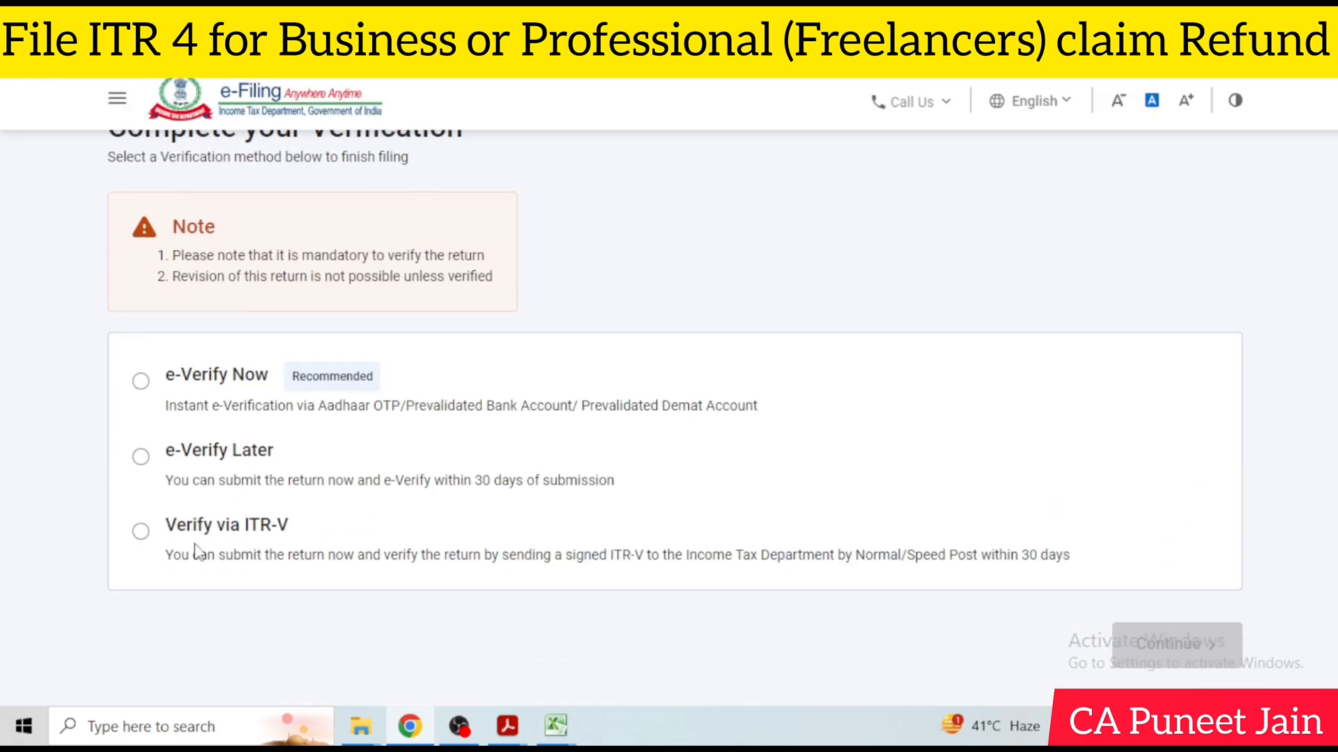
{"action": "left_click", "coordinate": [142, 390]}
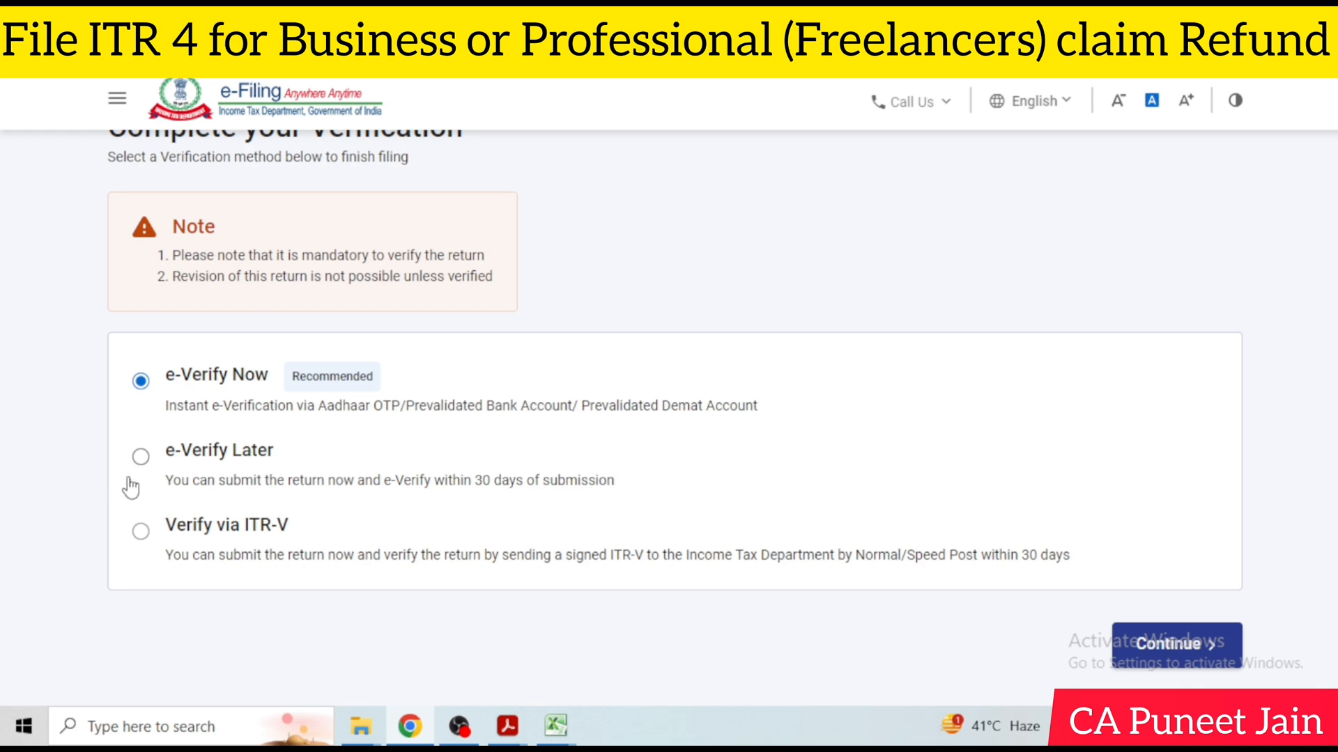
{"action": "left_click", "coordinate": [140, 457]}
{"action": "left_click", "coordinate": [782, 462]}
{"action": "left_click", "coordinate": [143, 534]}
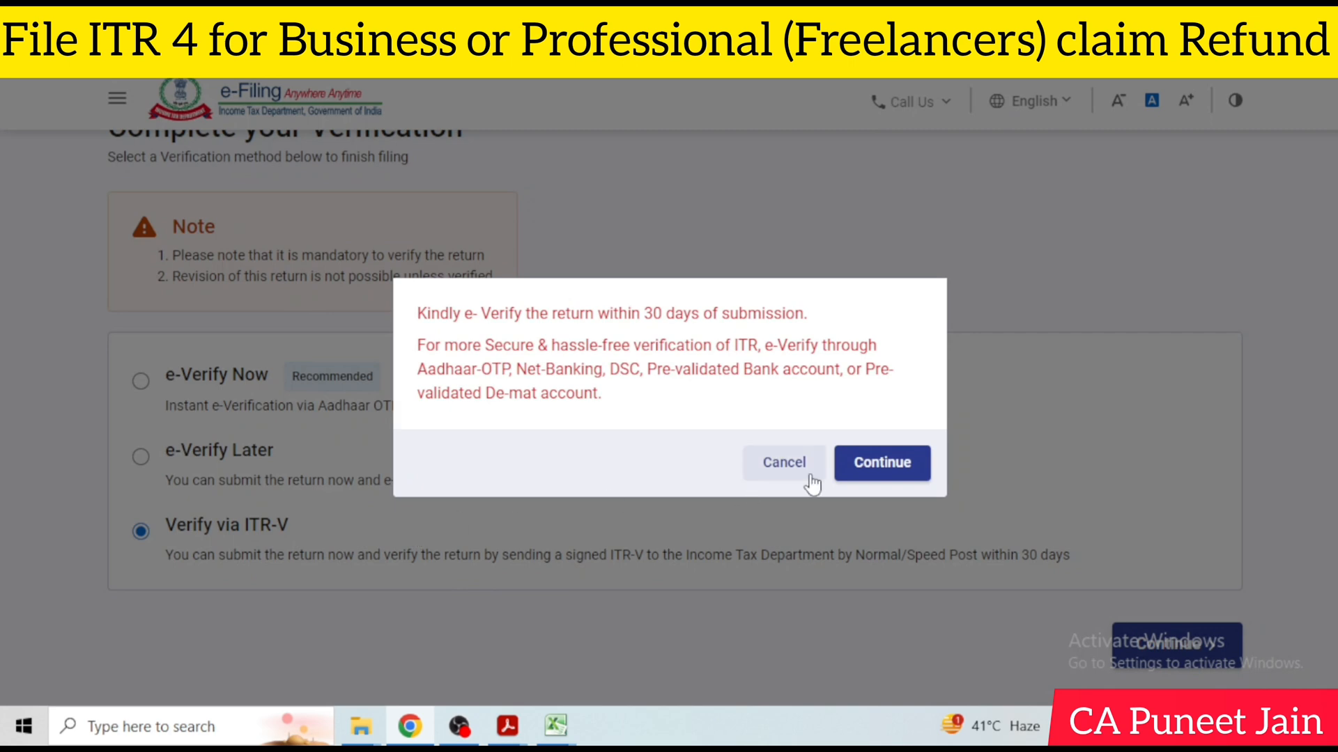
{"action": "left_click", "coordinate": [856, 466]}
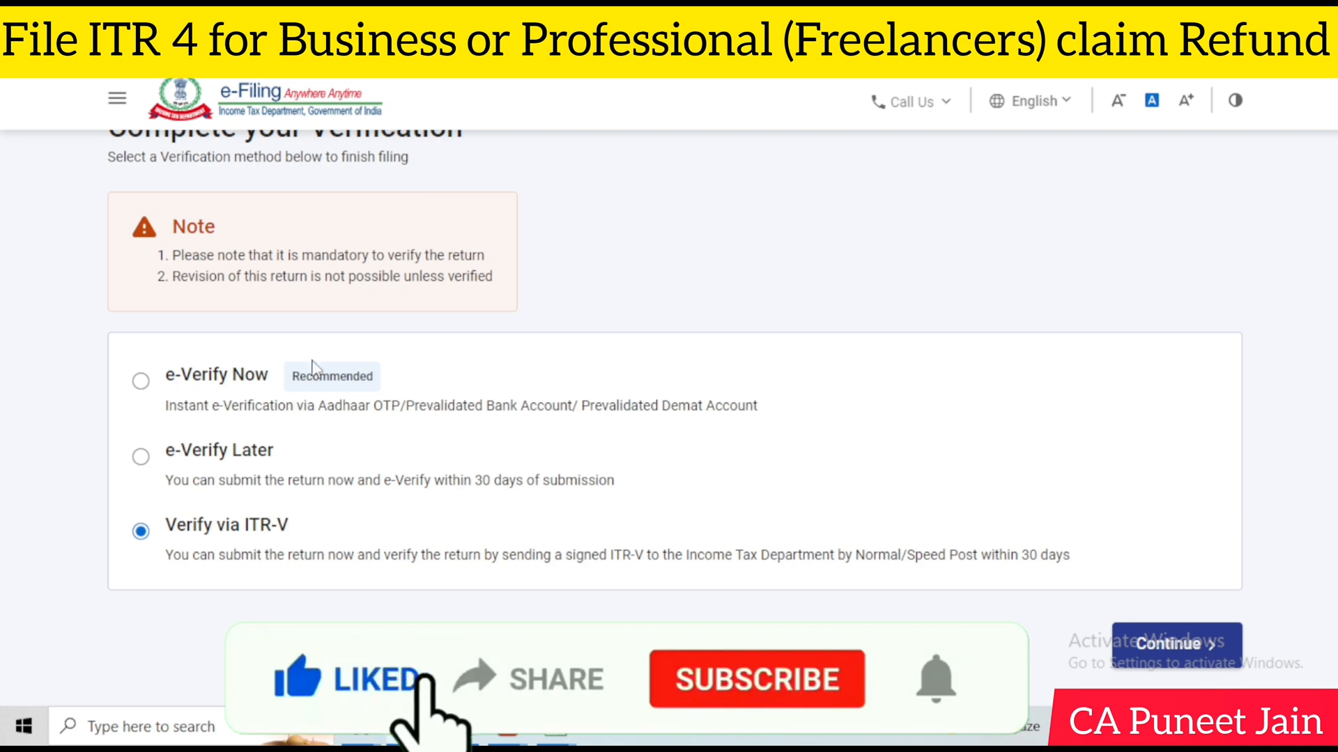
Choose e-Verify Now with an OTP on the mobile number registered with Aadhaar, and generate the Aadhaar OTP
{"action": "left_click", "coordinate": [141, 380]}
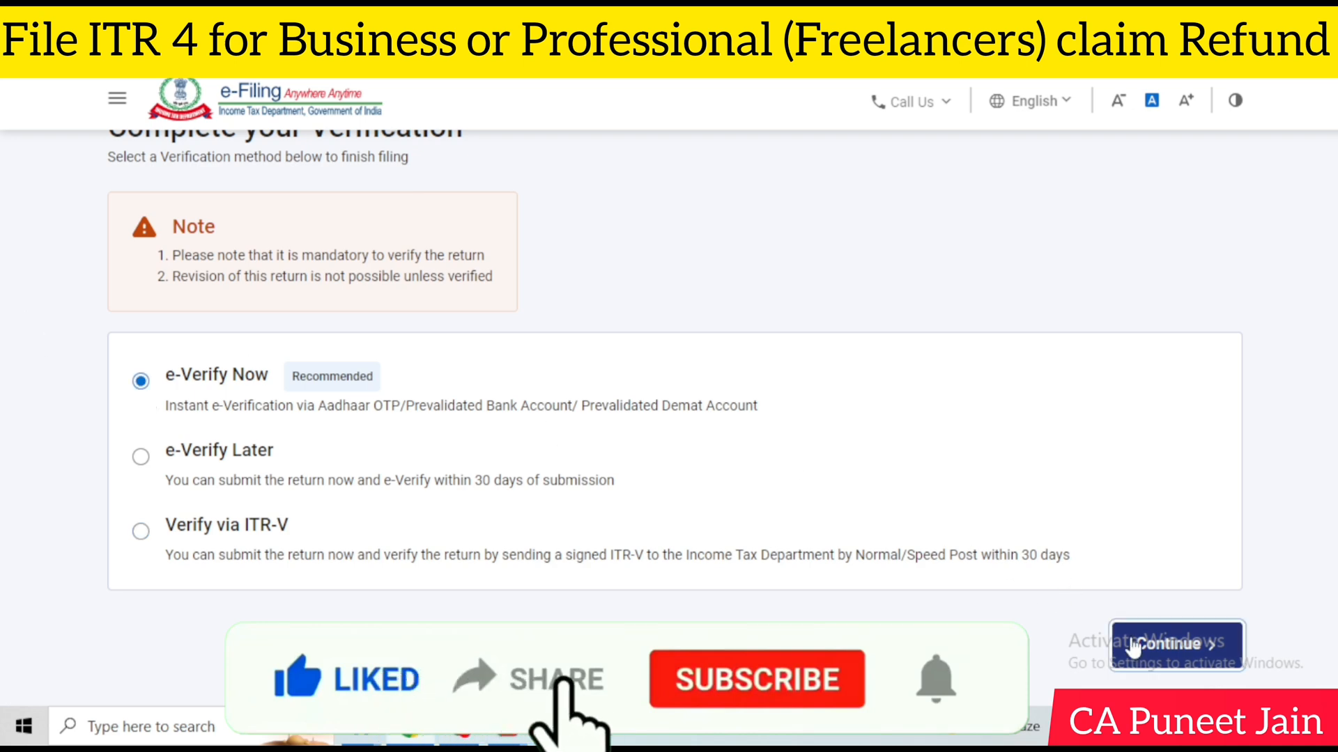
{"action": "left_click", "coordinate": [1172, 644]}
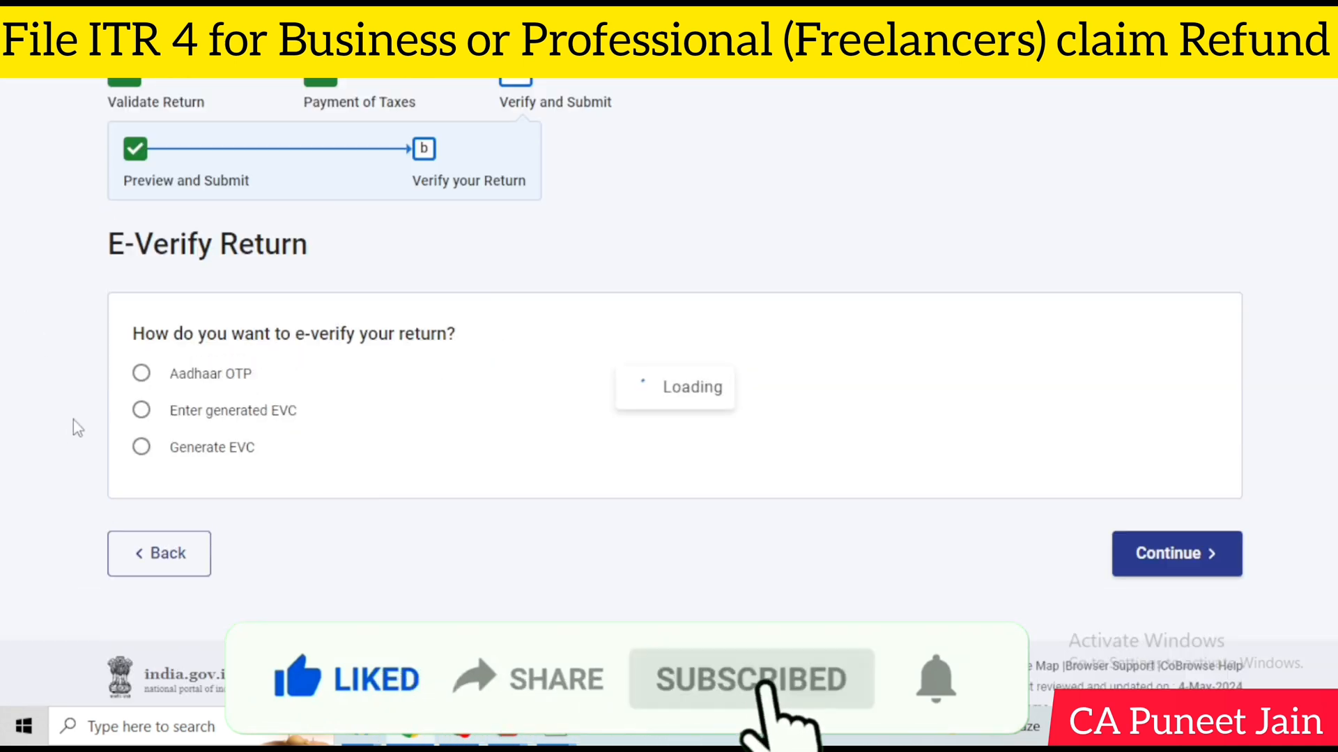
{"action": "left_click", "coordinate": [154, 457]}
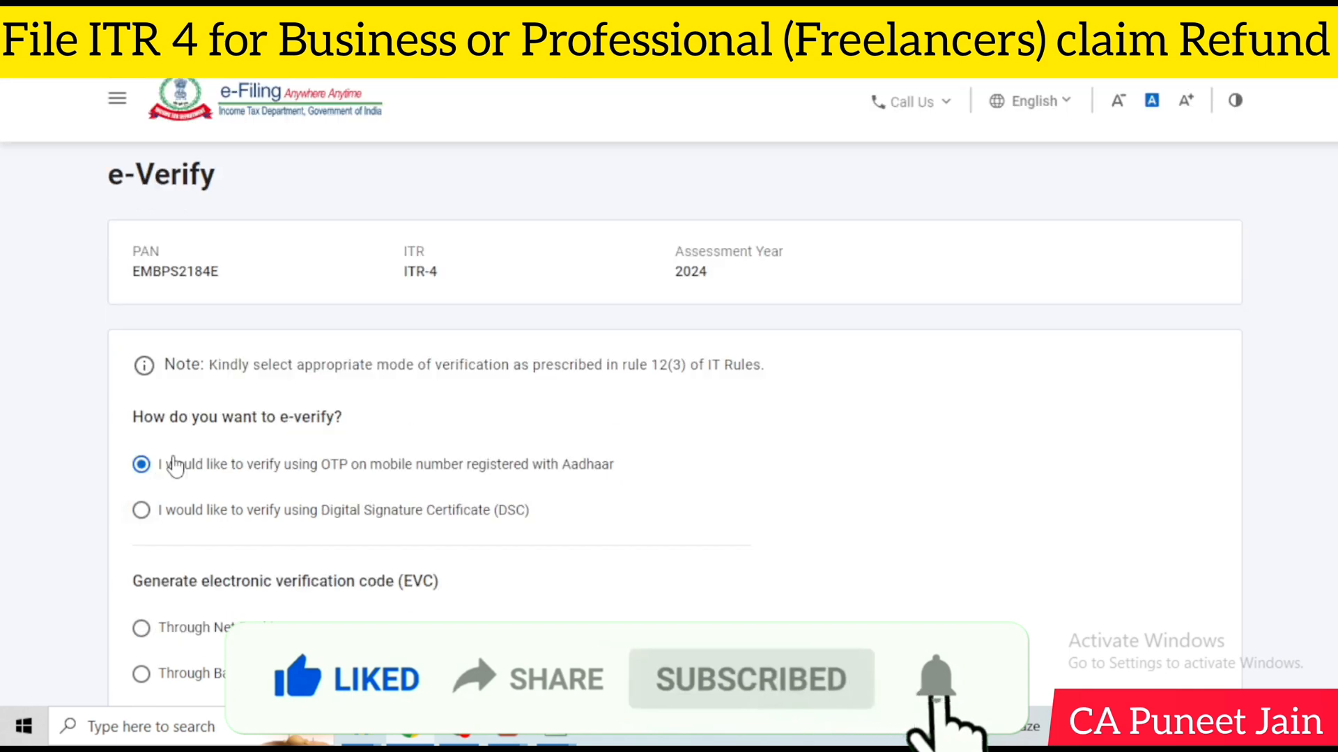
{"action": "scroll", "coordinate": [731, 457], "scroll_direction": "down", "scroll_amount": 5}
{"action": "scroll", "coordinate": [1143, 502], "scroll_direction": "up", "scroll_amount": 4}
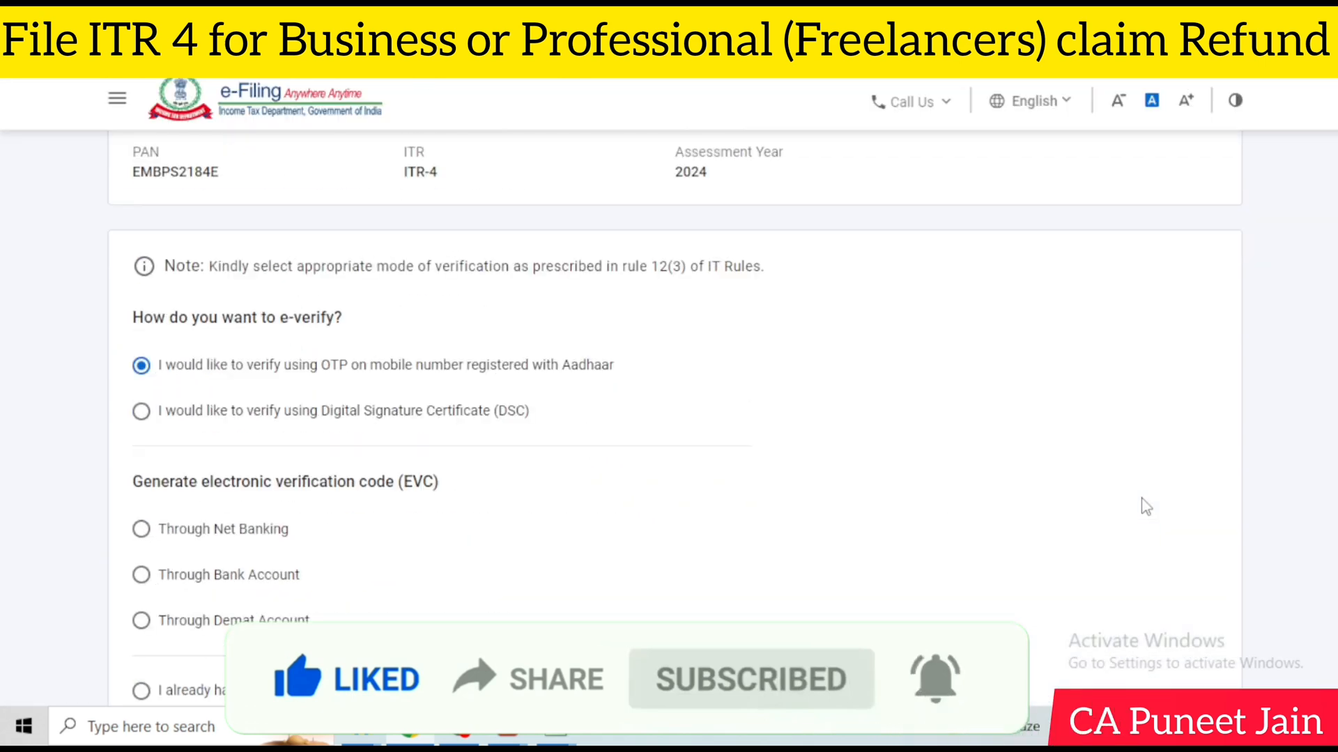
{"action": "scroll", "coordinate": [1108, 511], "scroll_direction": "down", "scroll_amount": 3}
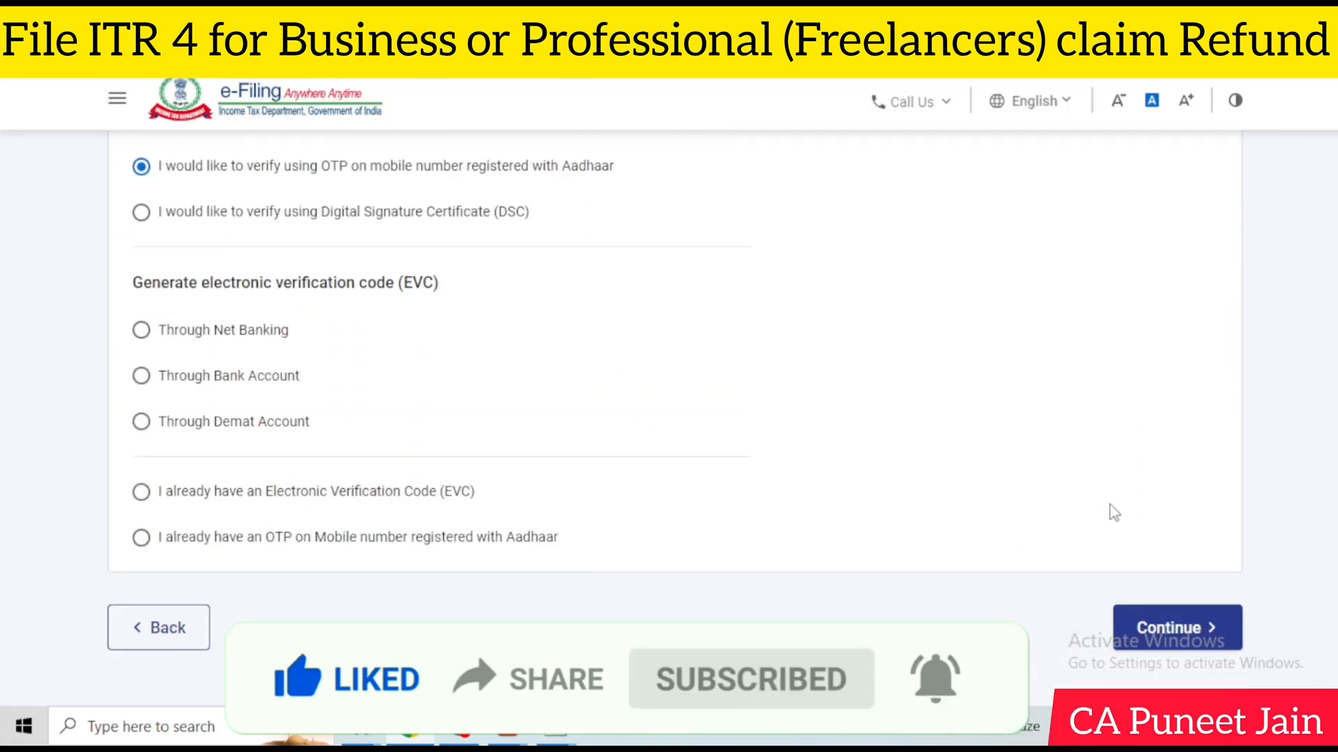
{"action": "left_click", "coordinate": [1160, 624]}
{"action": "left_click", "coordinate": [486, 437]}
{"action": "left_click", "coordinate": [704, 503]}
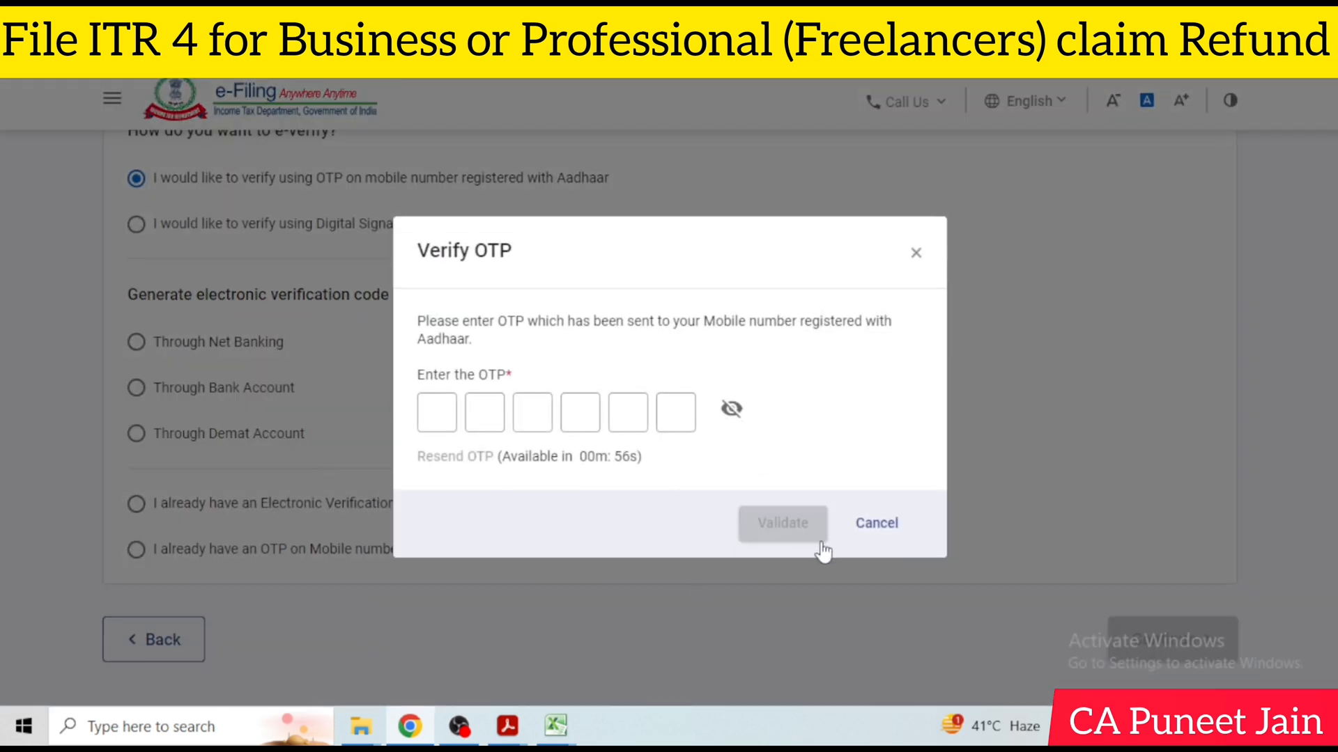
{"action": "left_click", "coordinate": [459, 727]}
{"action": "left_click", "coordinate": [151, 655]}
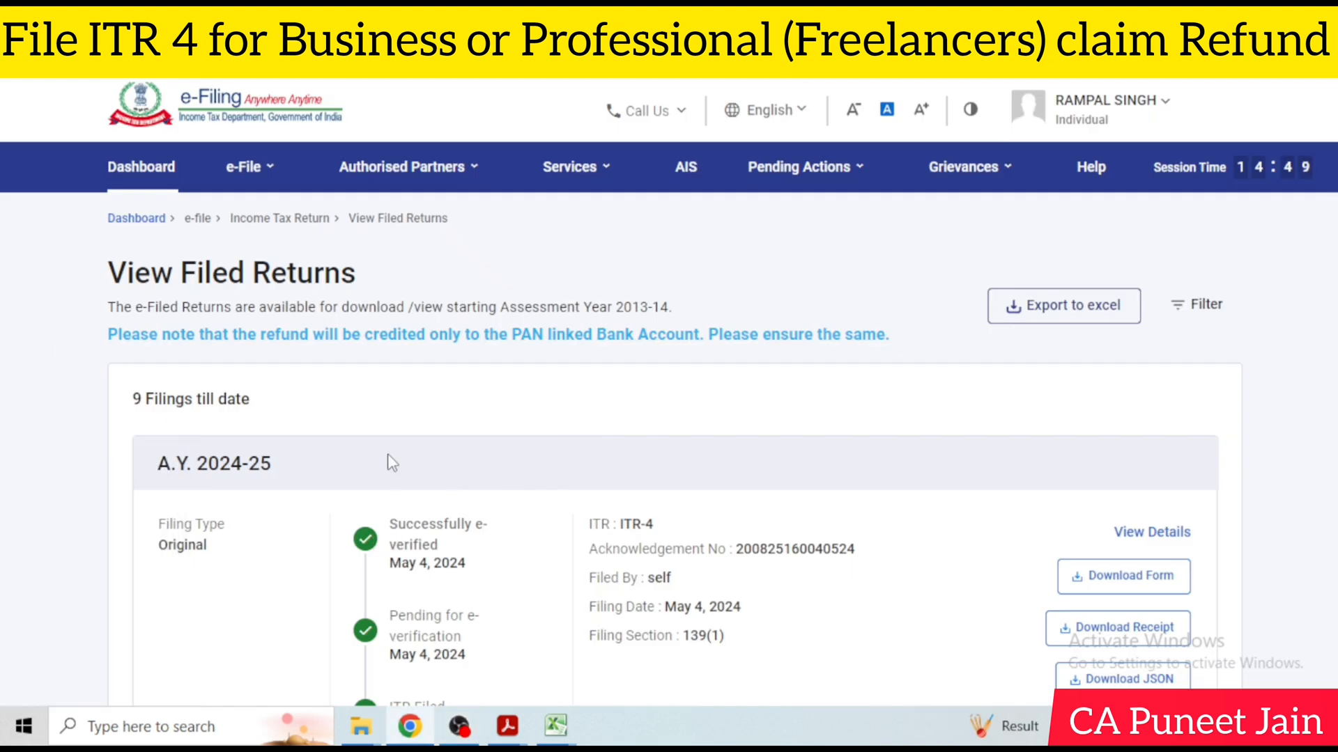
Open the list of filed income tax returns and examine the entry for A.Y. 2024-25
{"action": "left_click", "coordinate": [244, 166]}
{"action": "mouse_move", "coordinate": [377, 217]}
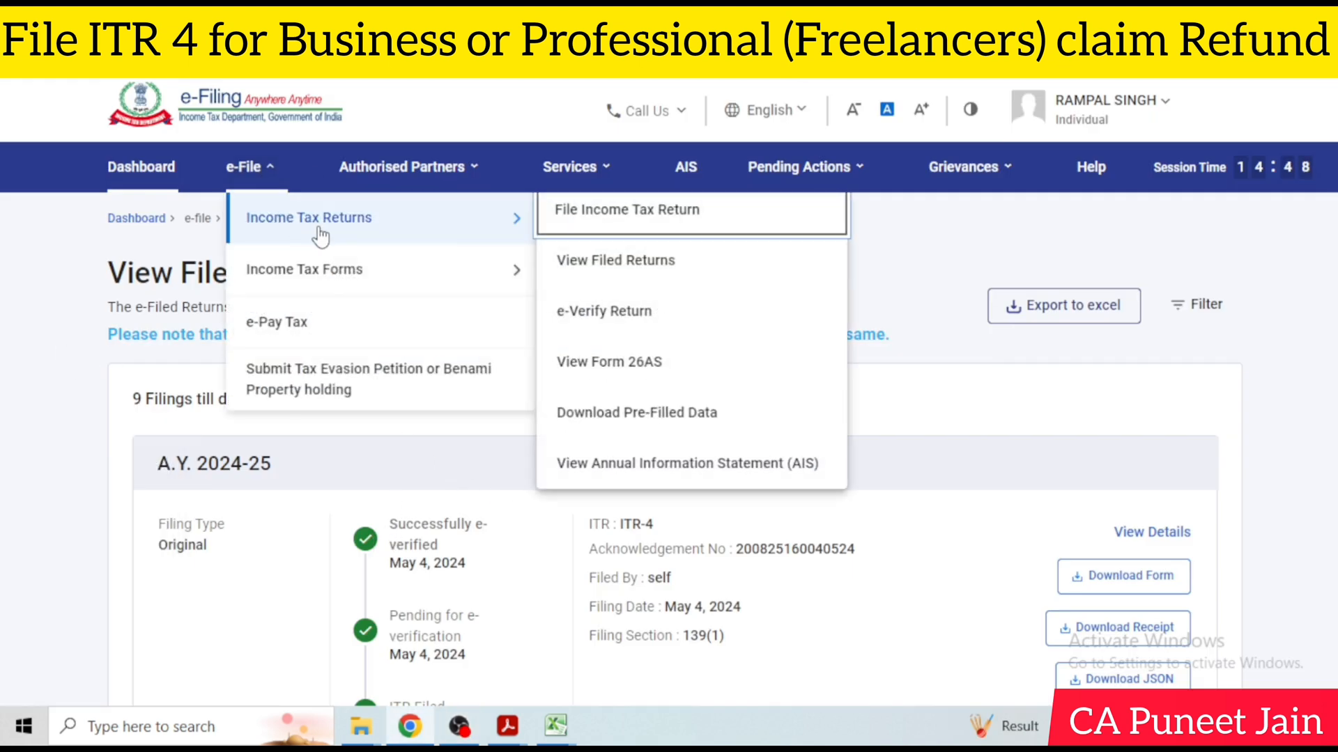
{"action": "left_click", "coordinate": [655, 267]}
{"action": "scroll", "coordinate": [1113, 403], "scroll_direction": "down", "scroll_amount": 2}
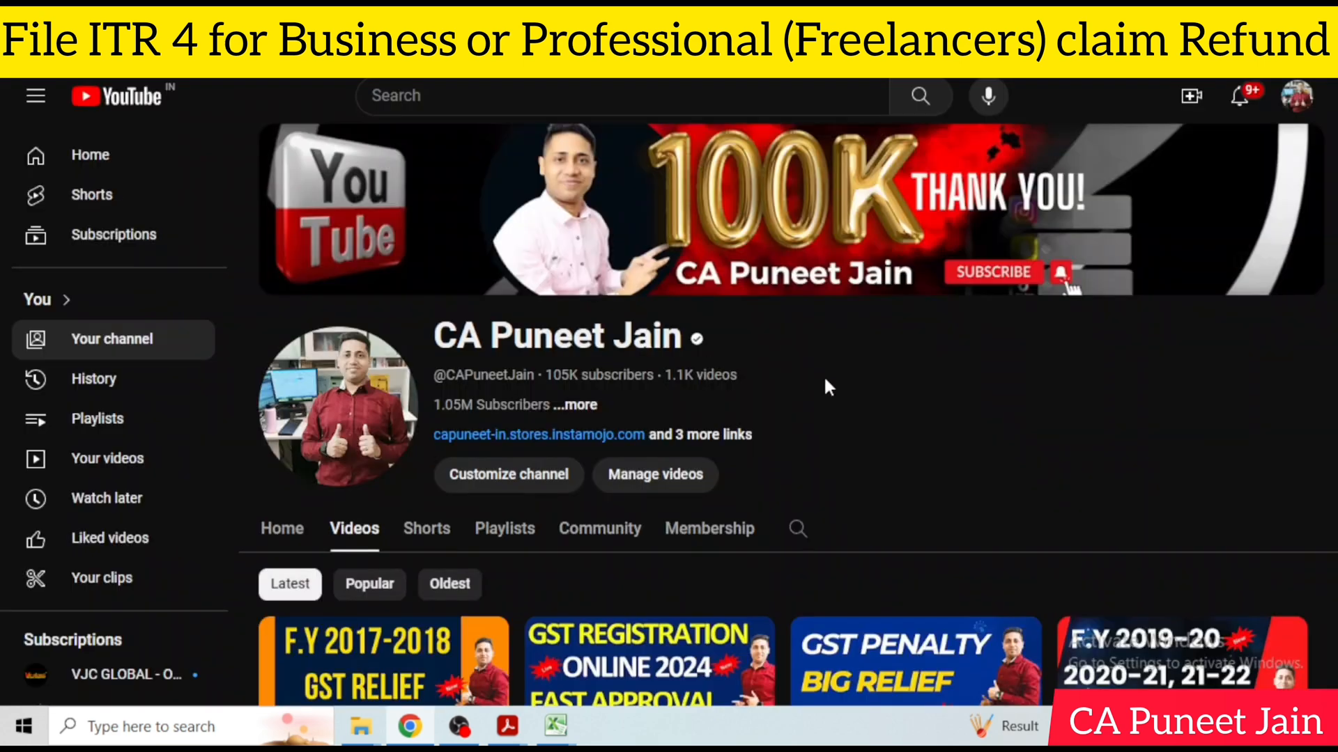
{"action": "scroll", "coordinate": [826, 369], "scroll_direction": "down", "scroll_amount": 4}
{"action": "scroll", "coordinate": [836, 352], "scroll_direction": "down", "scroll_amount": 1}
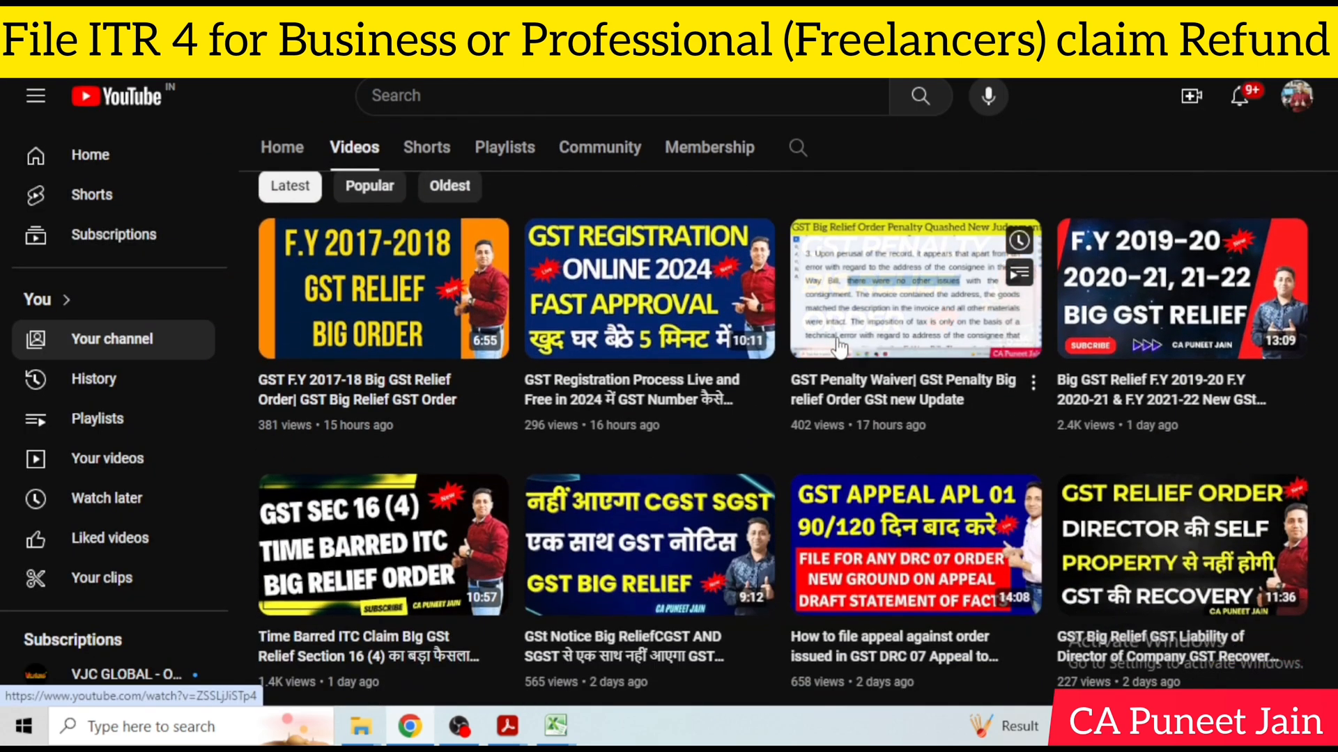